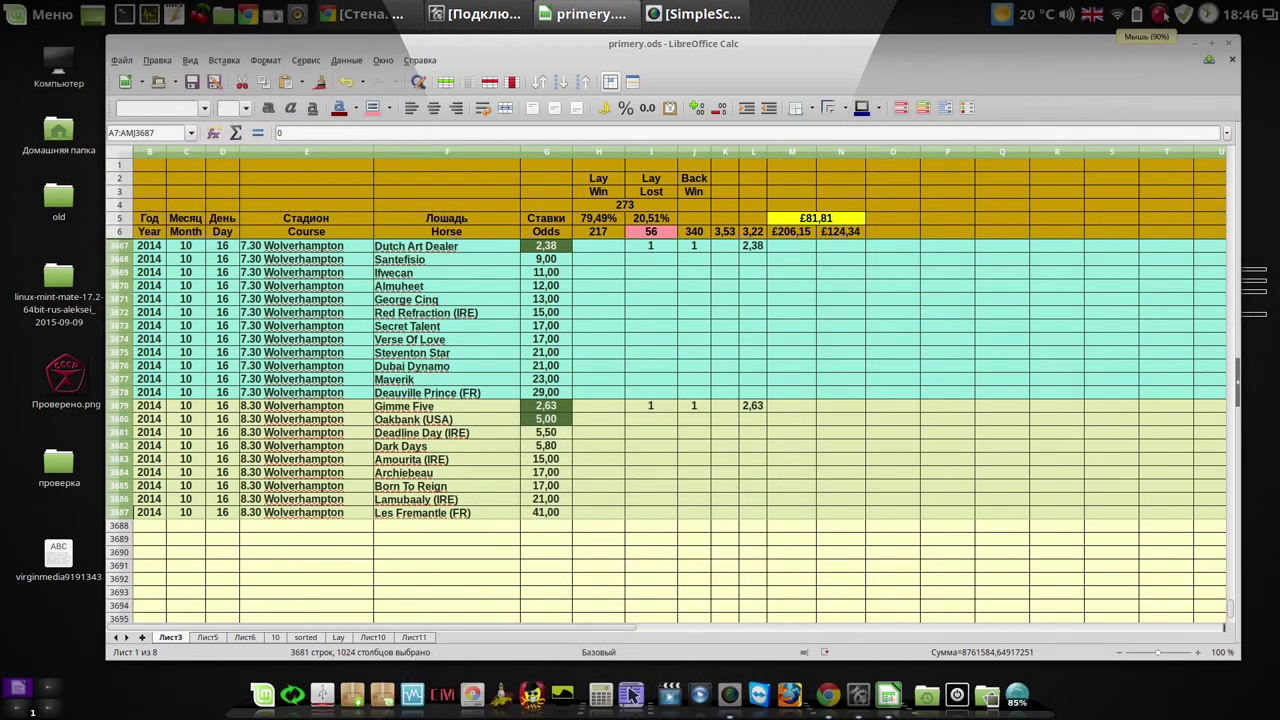
{"action": "left_click", "coordinate": [1160, 14]}
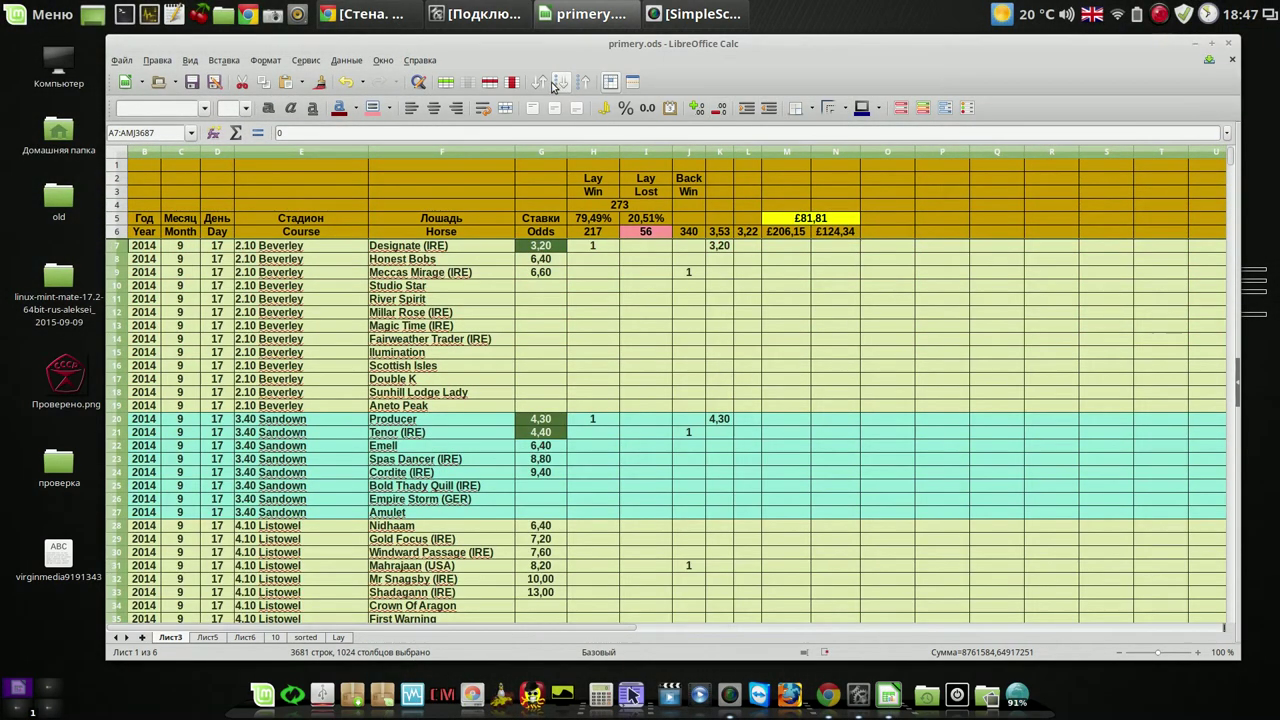
Step: Sort the selected rows 7 to 3687 ascending by column H and secondly by column I
{"action": "left_click", "coordinate": [541, 84]}
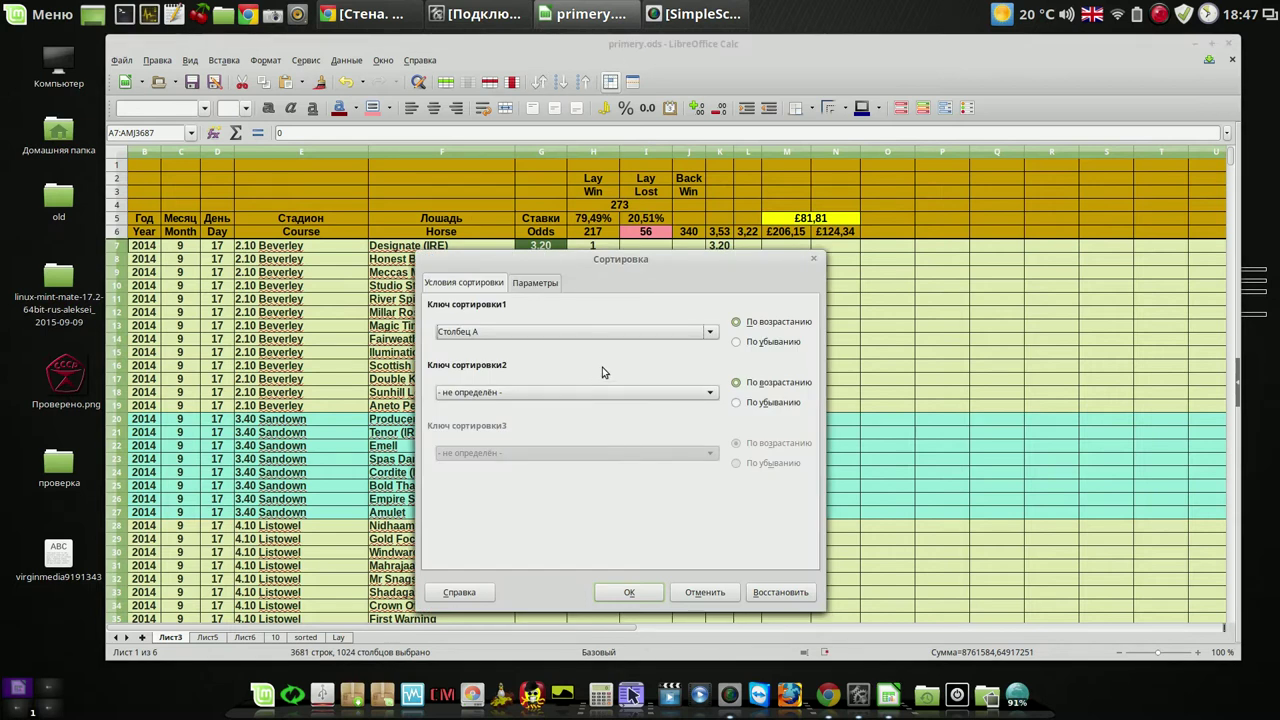
{"action": "left_click", "coordinate": [710, 333]}
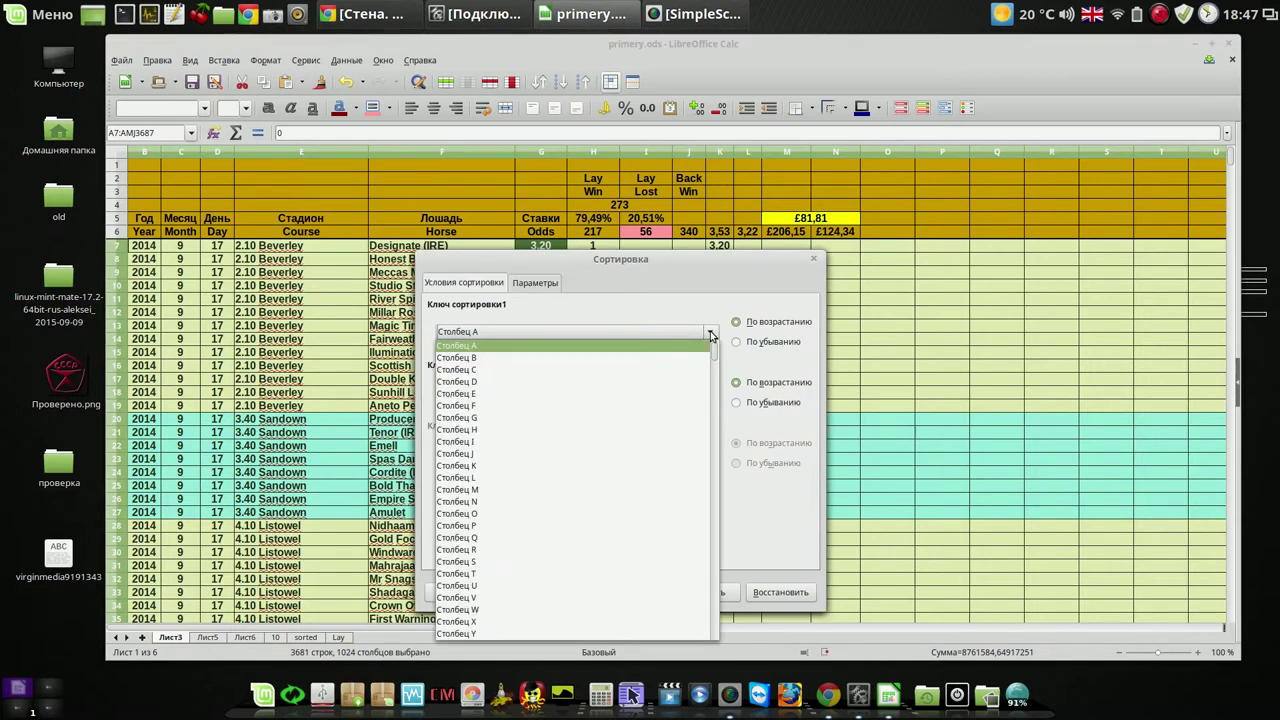
{"action": "left_click", "coordinate": [612, 430]}
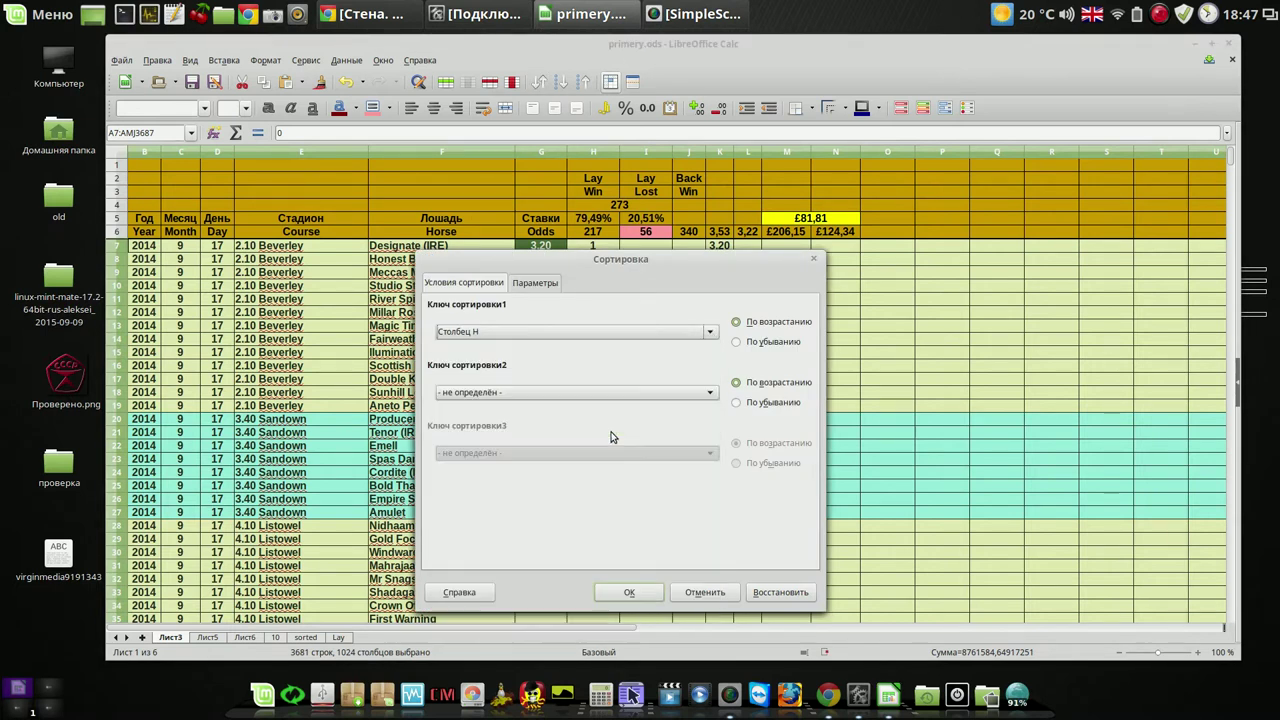
{"action": "left_click", "coordinate": [710, 392]}
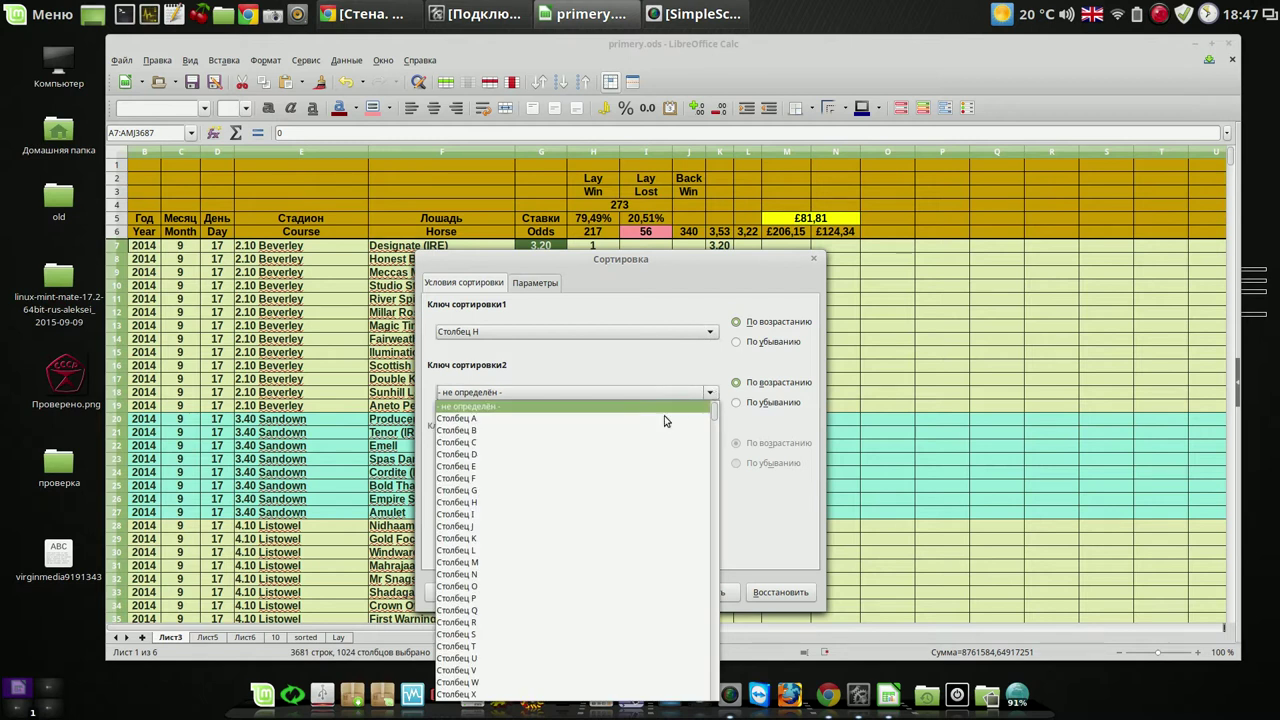
{"action": "left_click", "coordinate": [527, 514]}
{"action": "left_click", "coordinate": [635, 592]}
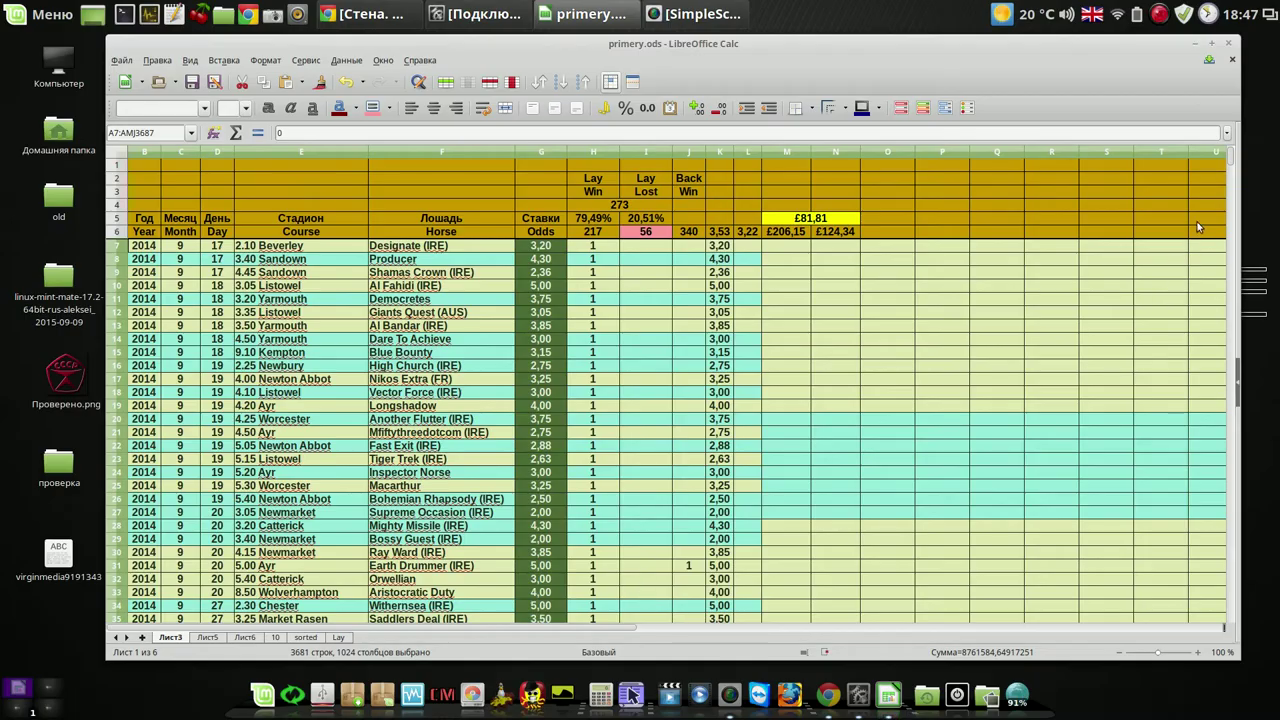
Step: Copy the whole Лист3 sheet and paste it into a new sheet at the end of the workbook
{"action": "left_click_drag", "start_coordinate": [1232, 160], "coordinate": [1230, 192]}
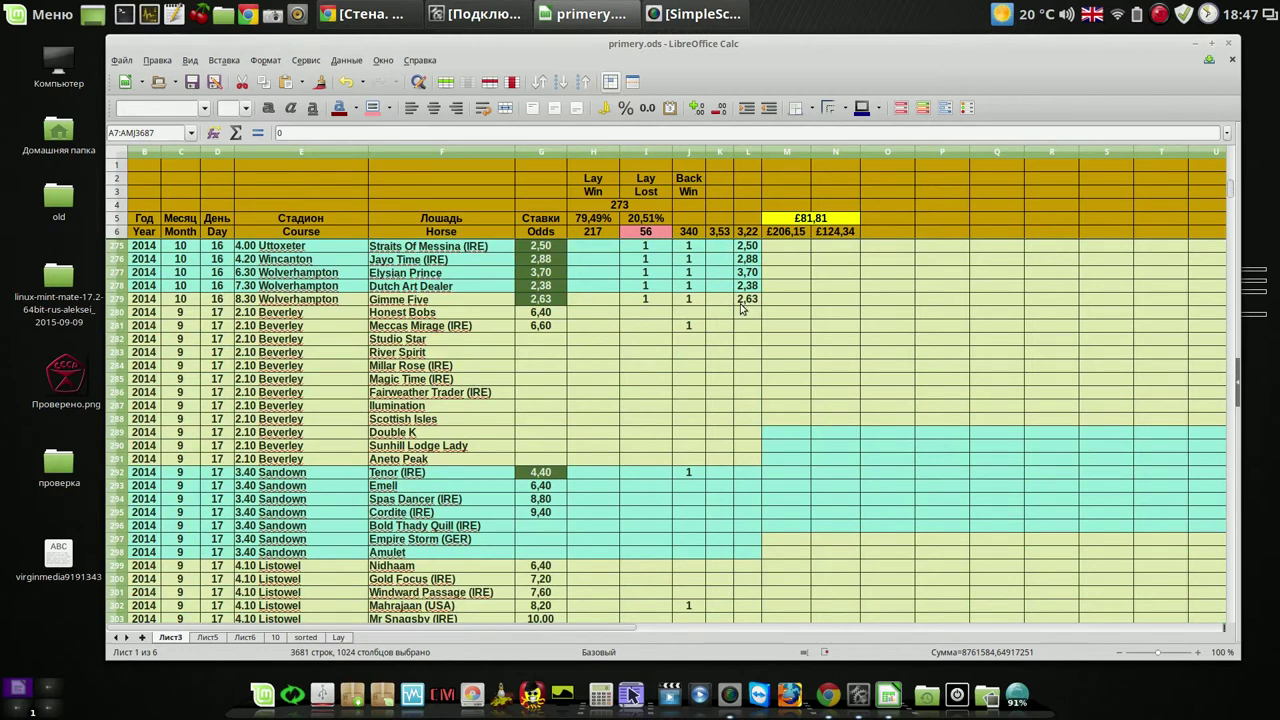
{"action": "left_click", "coordinate": [119, 299]}
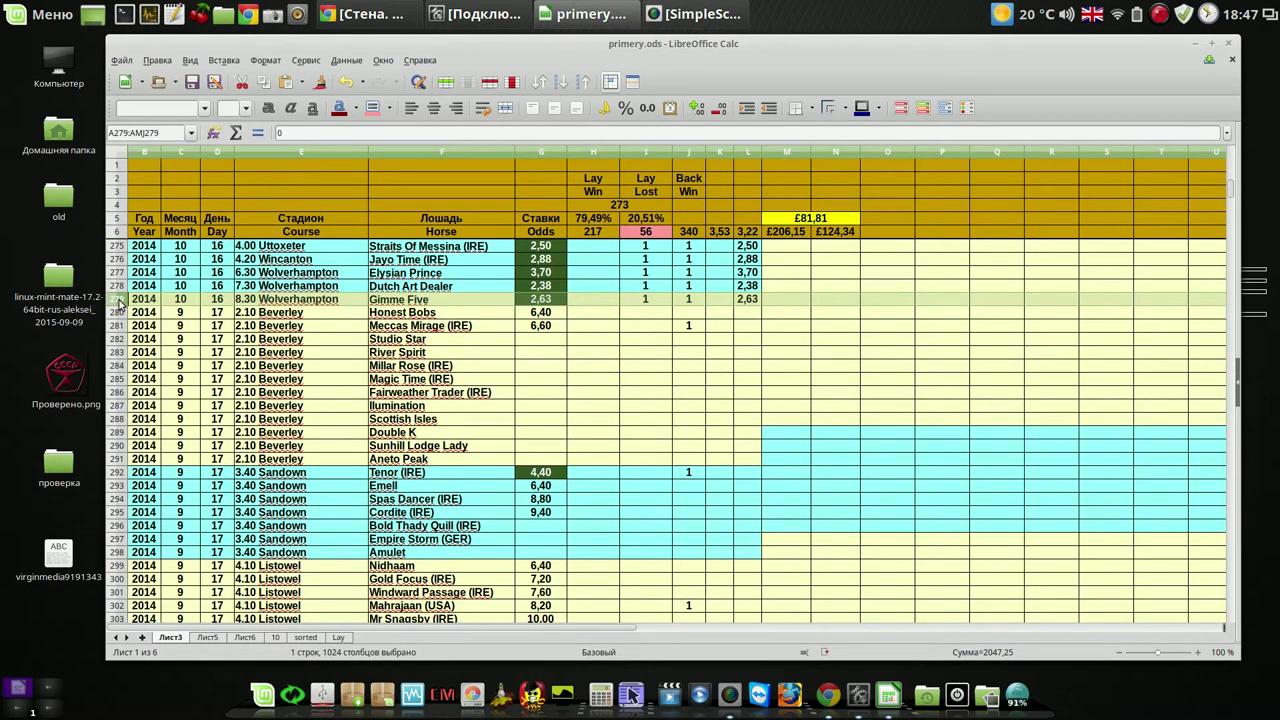
{"action": "left_click", "coordinate": [117, 152]}
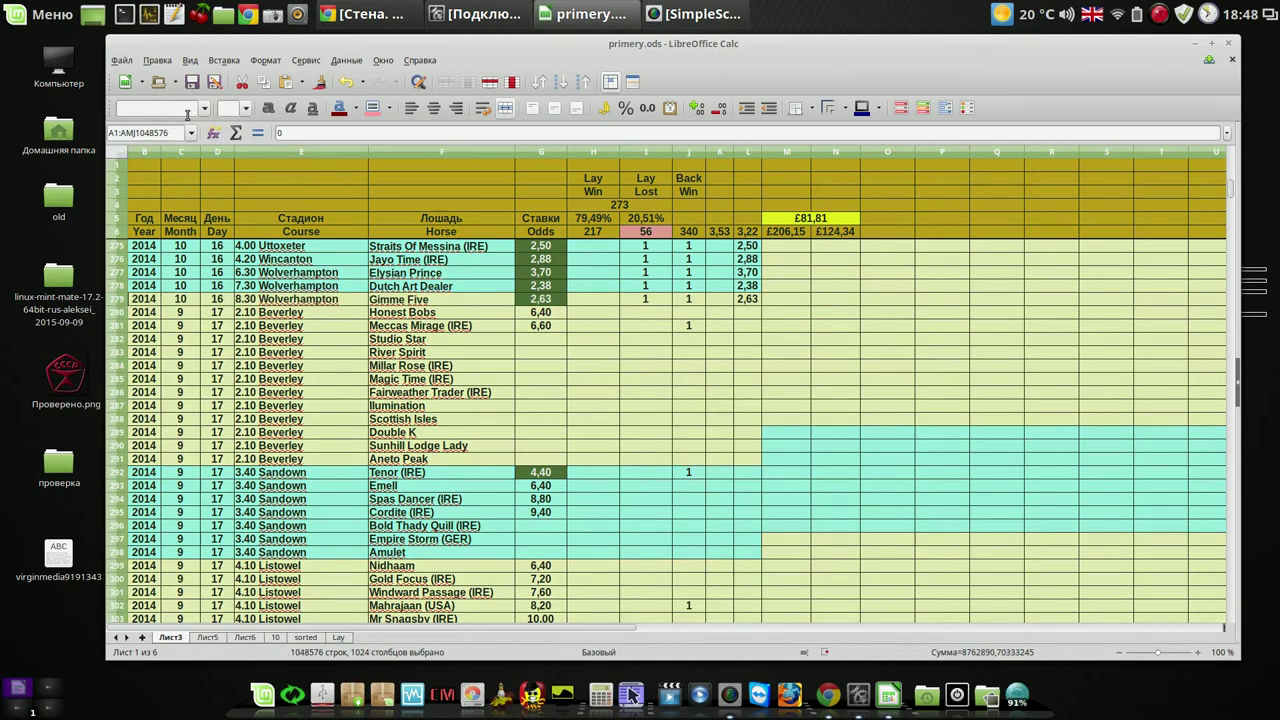
{"action": "left_click", "coordinate": [193, 82]}
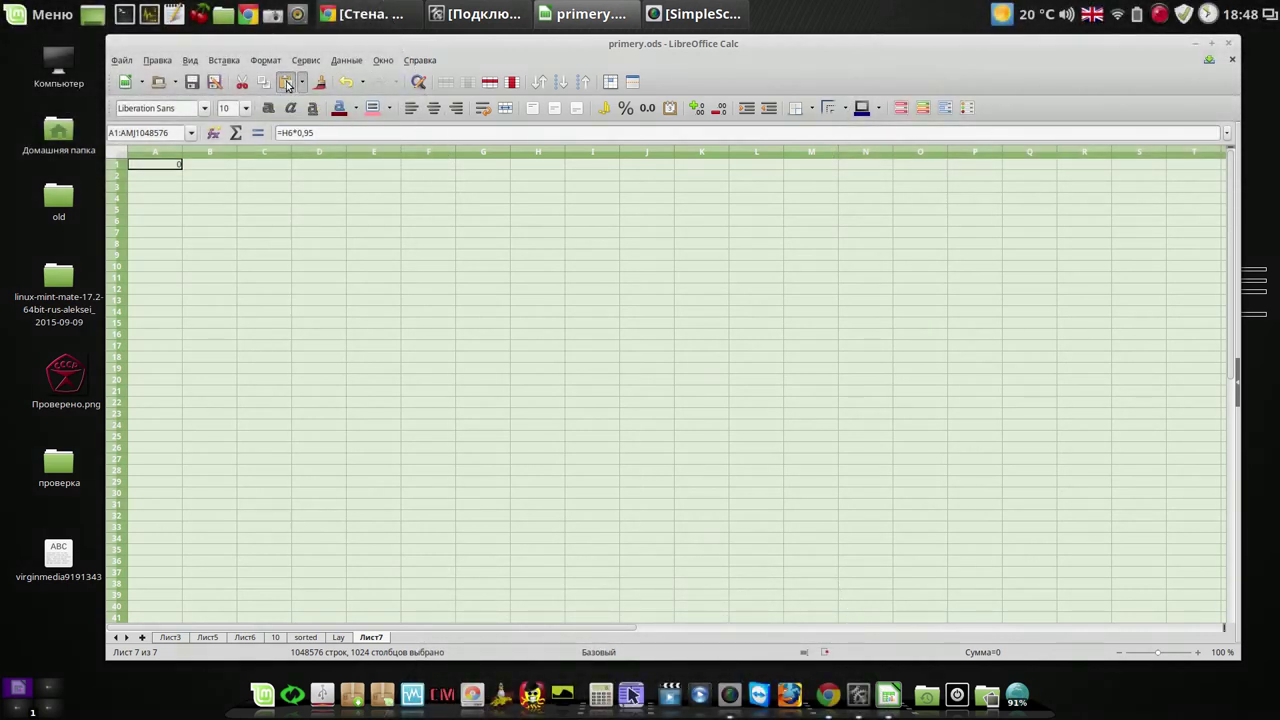
{"action": "left_click", "coordinate": [287, 84]}
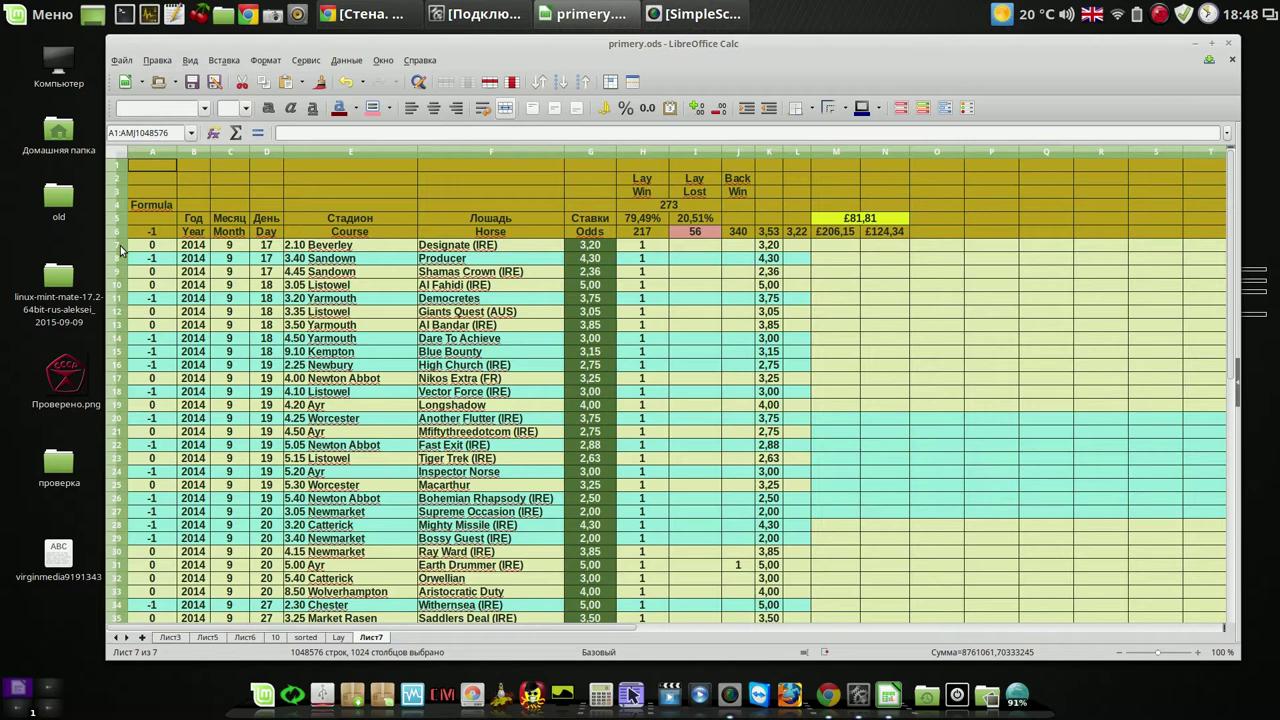
Step: Freeze the header rows above row 7 on the new sheet
{"action": "left_click", "coordinate": [121, 248]}
{"action": "left_click", "coordinate": [384, 61]}
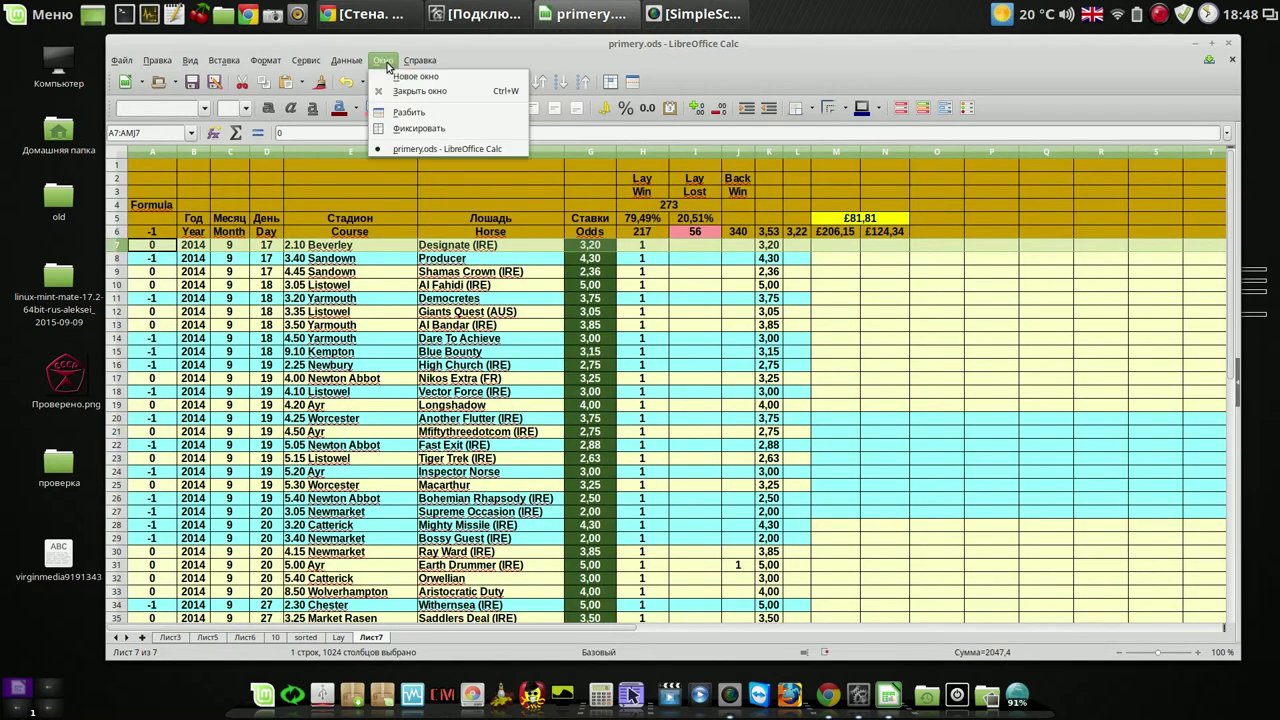
{"action": "left_click", "coordinate": [410, 129]}
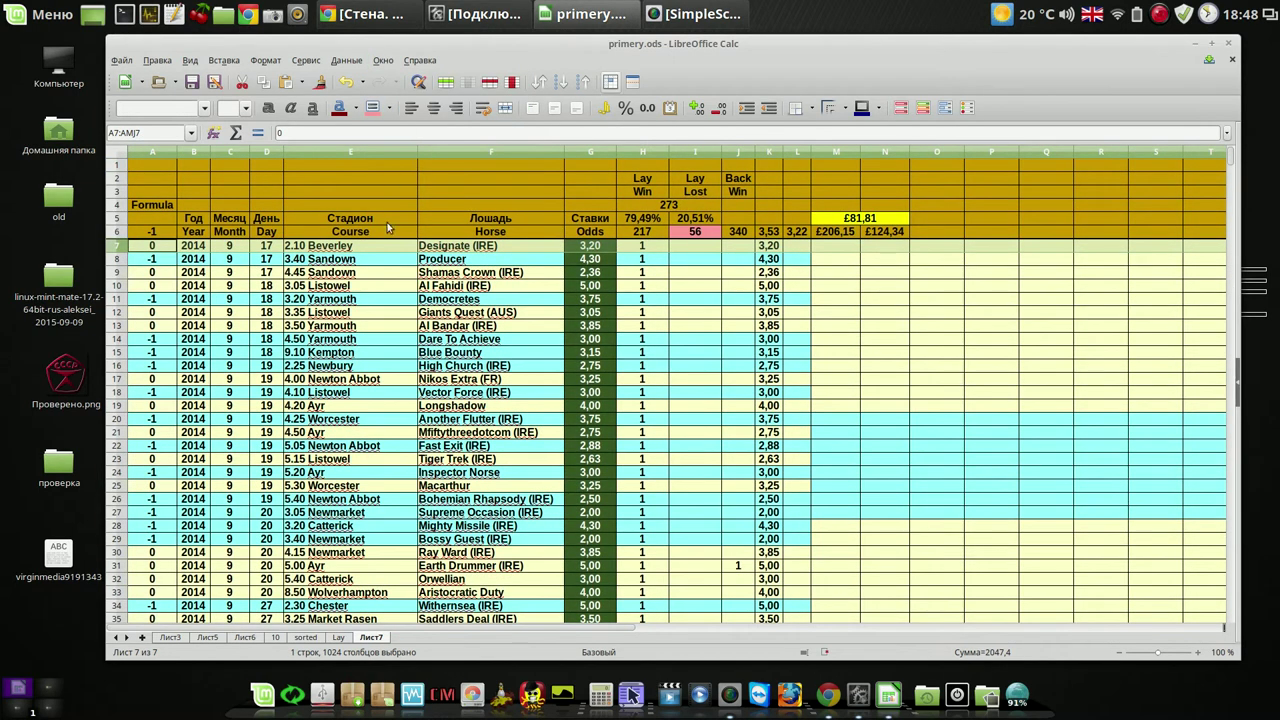
{"action": "left_click", "coordinate": [352, 316]}
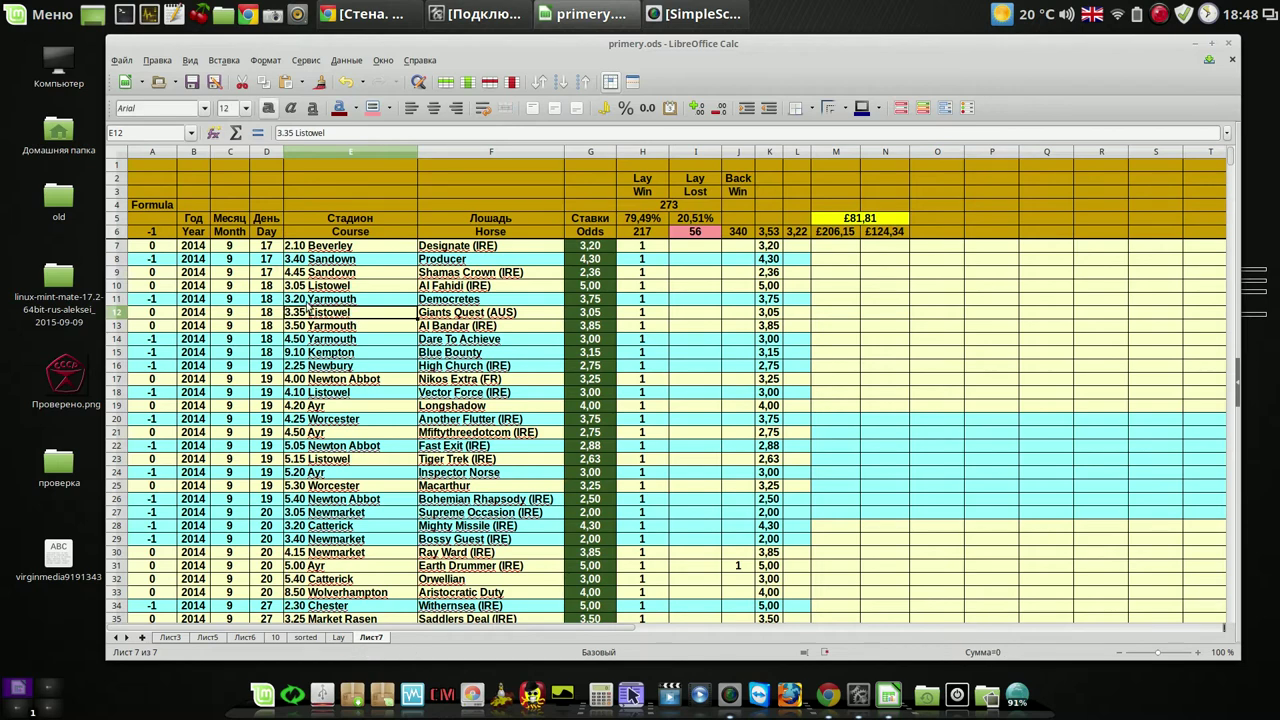
Step: Delete rows 280 to 3800, which follow the last race marked as Lay Win or Lay Lost
{"action": "left_click_drag", "start_coordinate": [1231, 162], "coordinate": [1229, 192]}
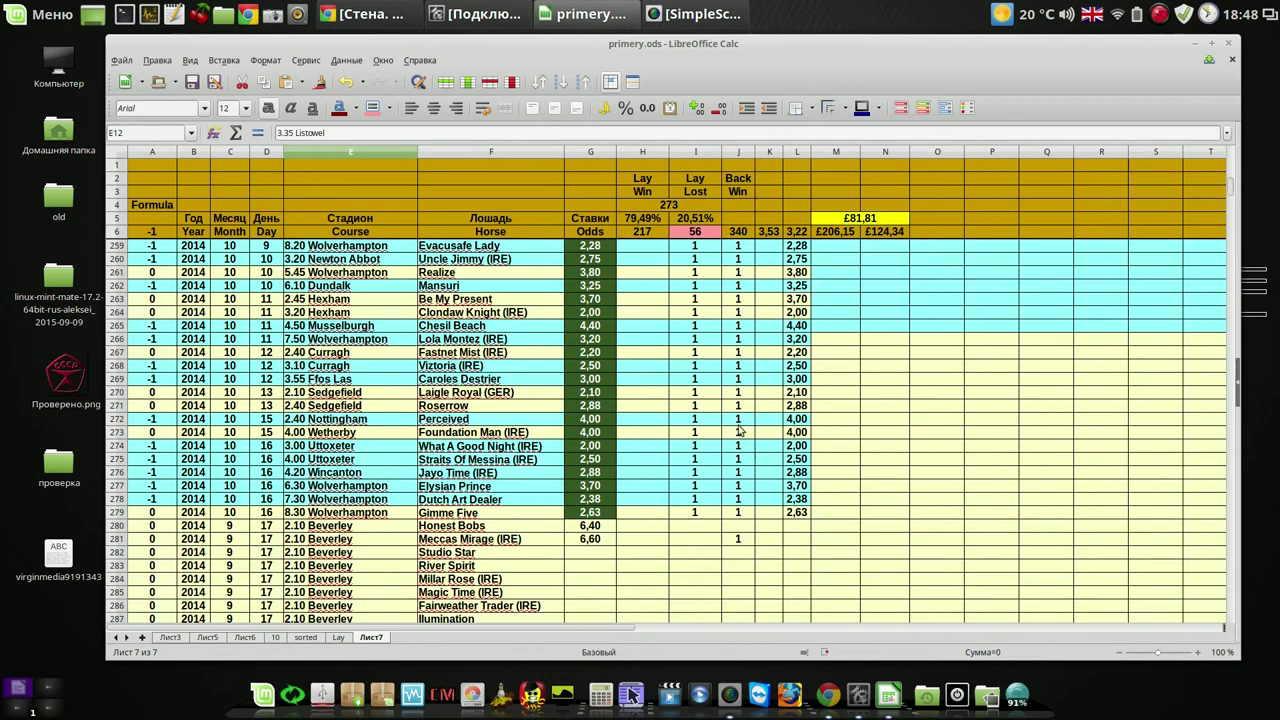
{"action": "left_click", "coordinate": [117, 526]}
{"action": "left_click_drag", "start_coordinate": [121, 563], "coordinate": [122, 640]}
{"action": "left_click_drag", "start_coordinate": [630, 694], "coordinate": [630, 694]}
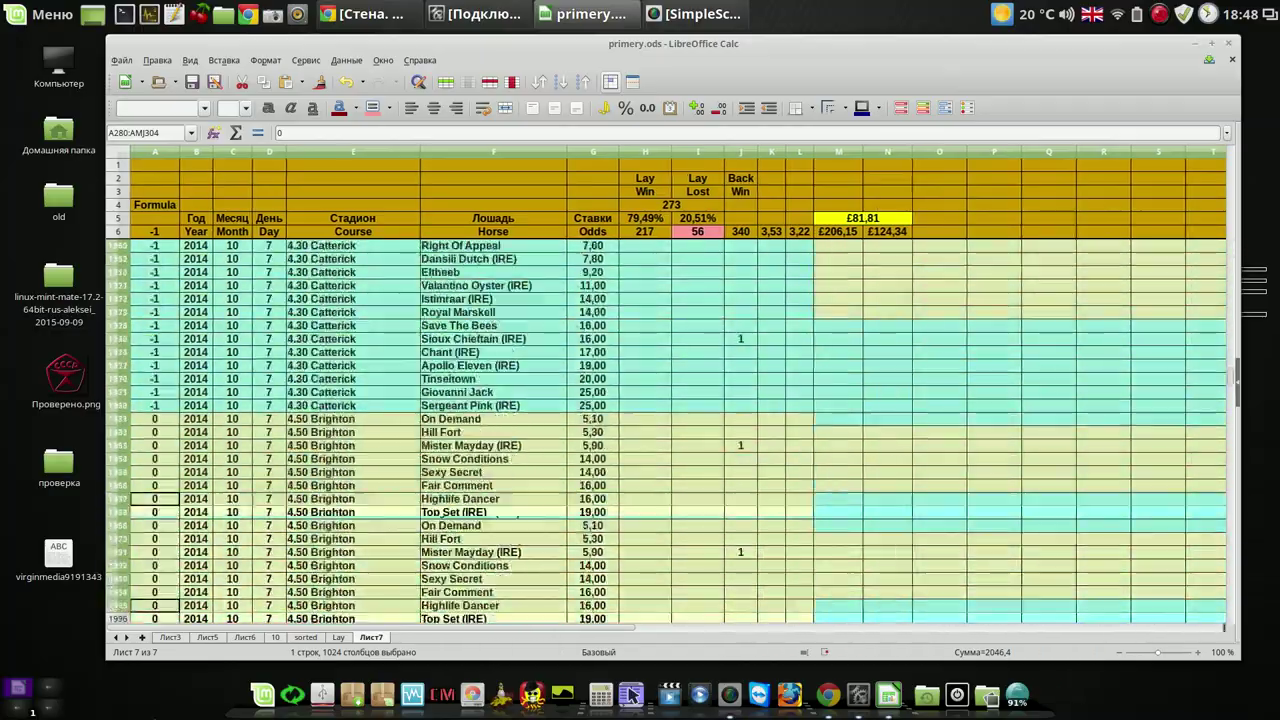
{"action": "left_click_drag", "start_coordinate": [630, 694], "coordinate": [630, 694]}
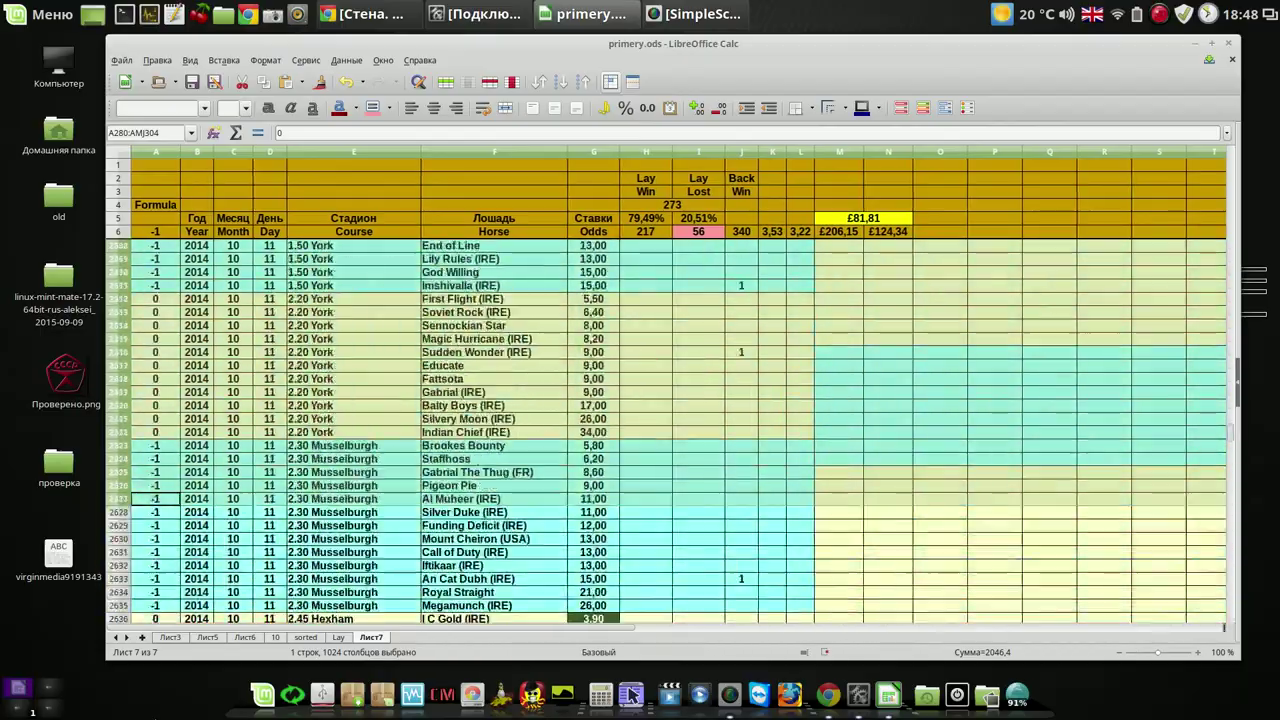
{"action": "left_click_drag", "start_coordinate": [630, 694], "coordinate": [180, 607]}
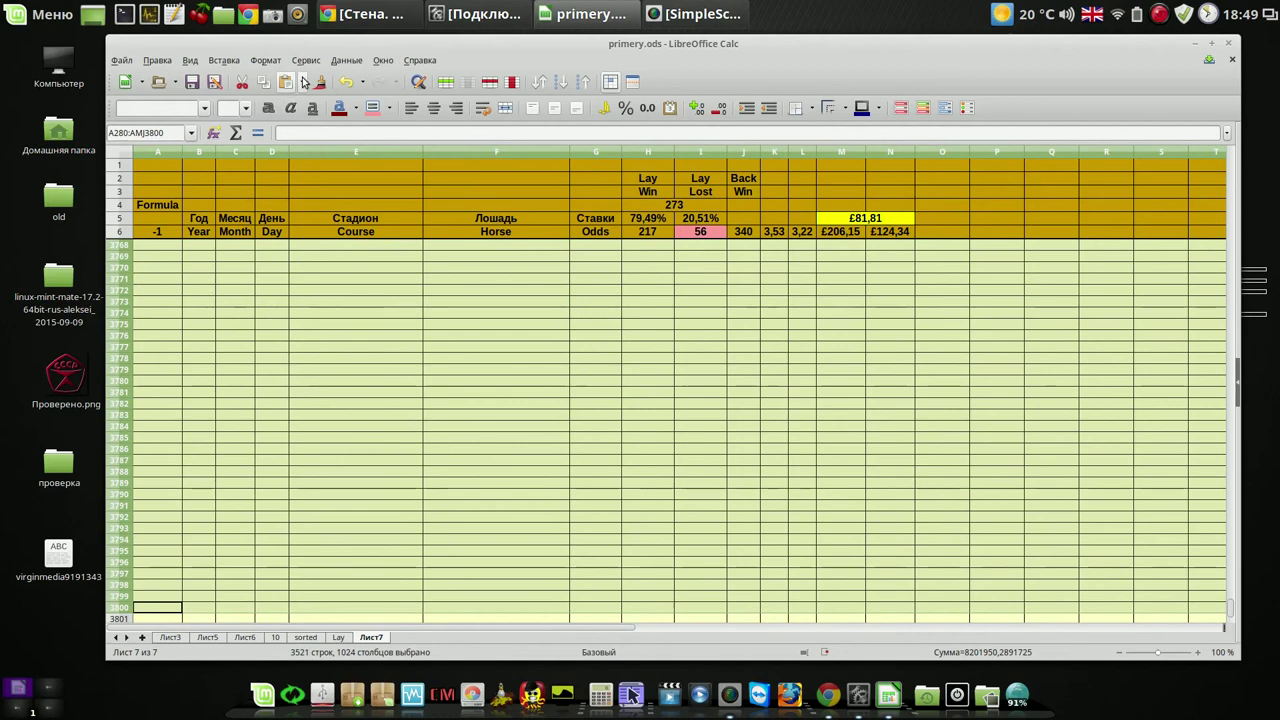
{"action": "left_click", "coordinate": [487, 87]}
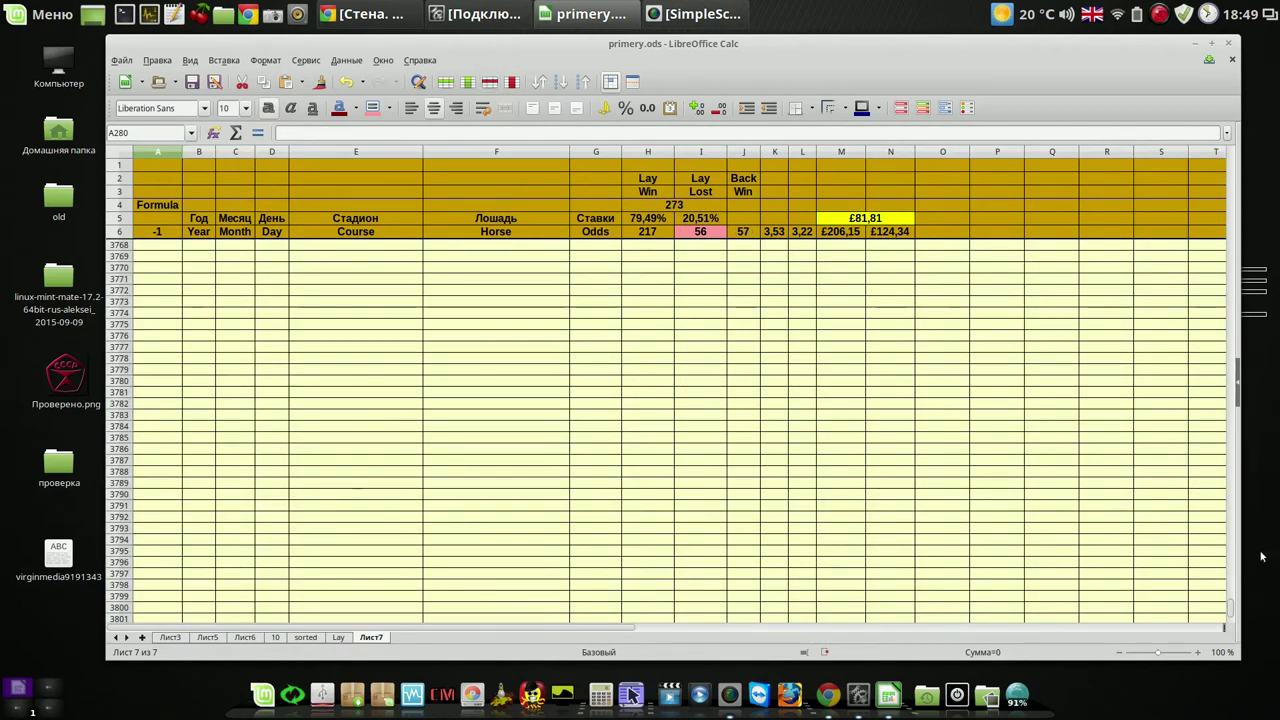
Step: Clear the contents of the Formula column cells A7:A279, including numbers and formulas but keeping the formatting
{"action": "left_click_drag", "start_coordinate": [1228, 614], "coordinate": [1221, 189]}
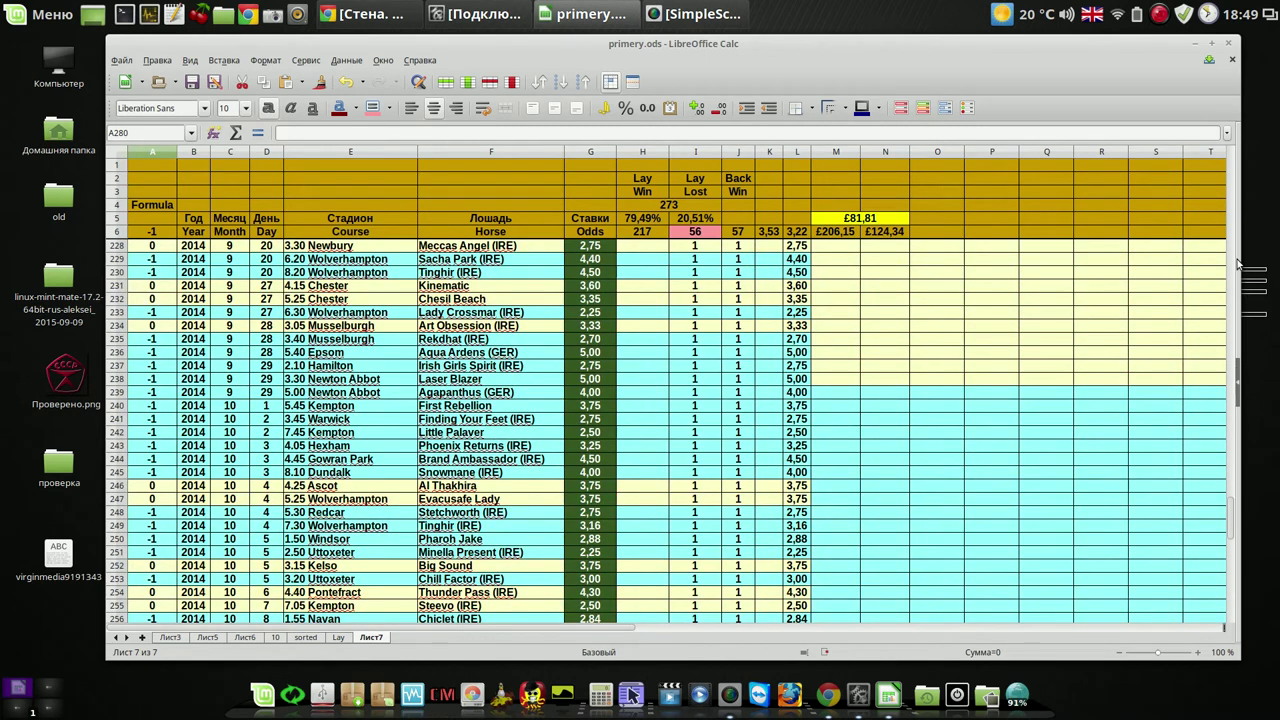
{"action": "left_click_drag", "start_coordinate": [1228, 519], "coordinate": [1231, 565]}
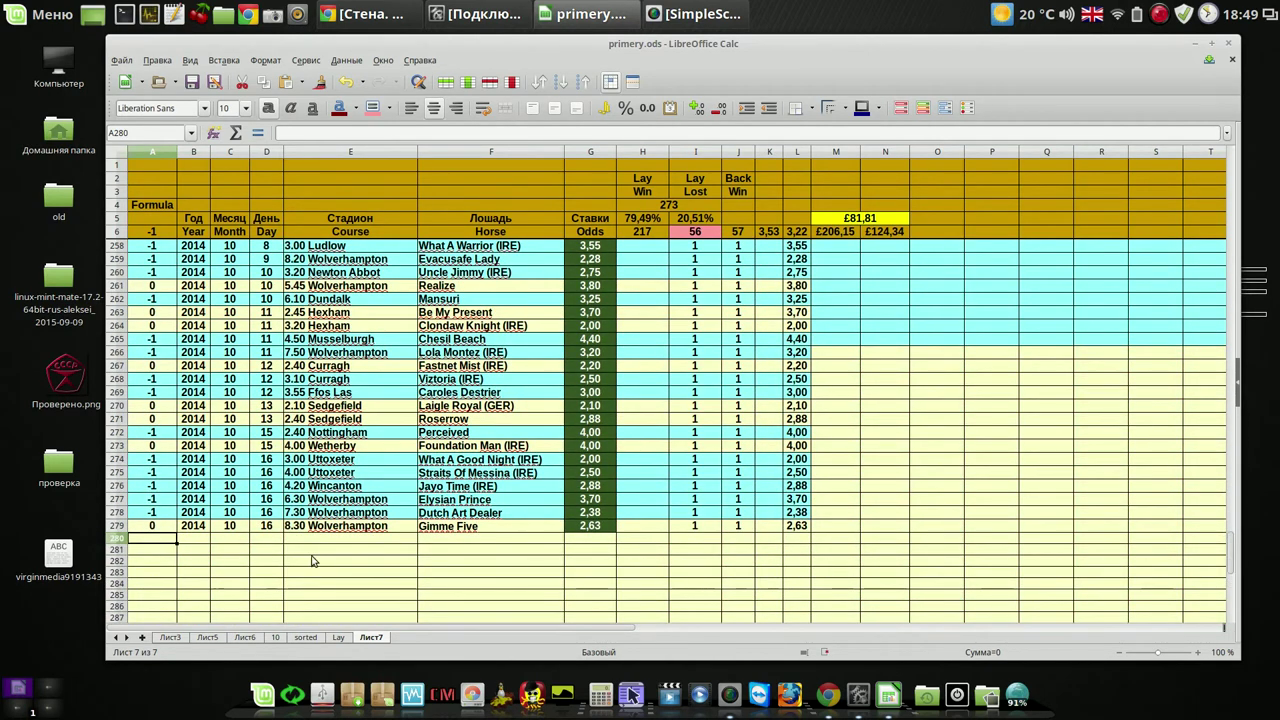
{"action": "left_click_drag", "start_coordinate": [152, 525], "coordinate": [148, 245]}
{"action": "right_click", "coordinate": [148, 245]}
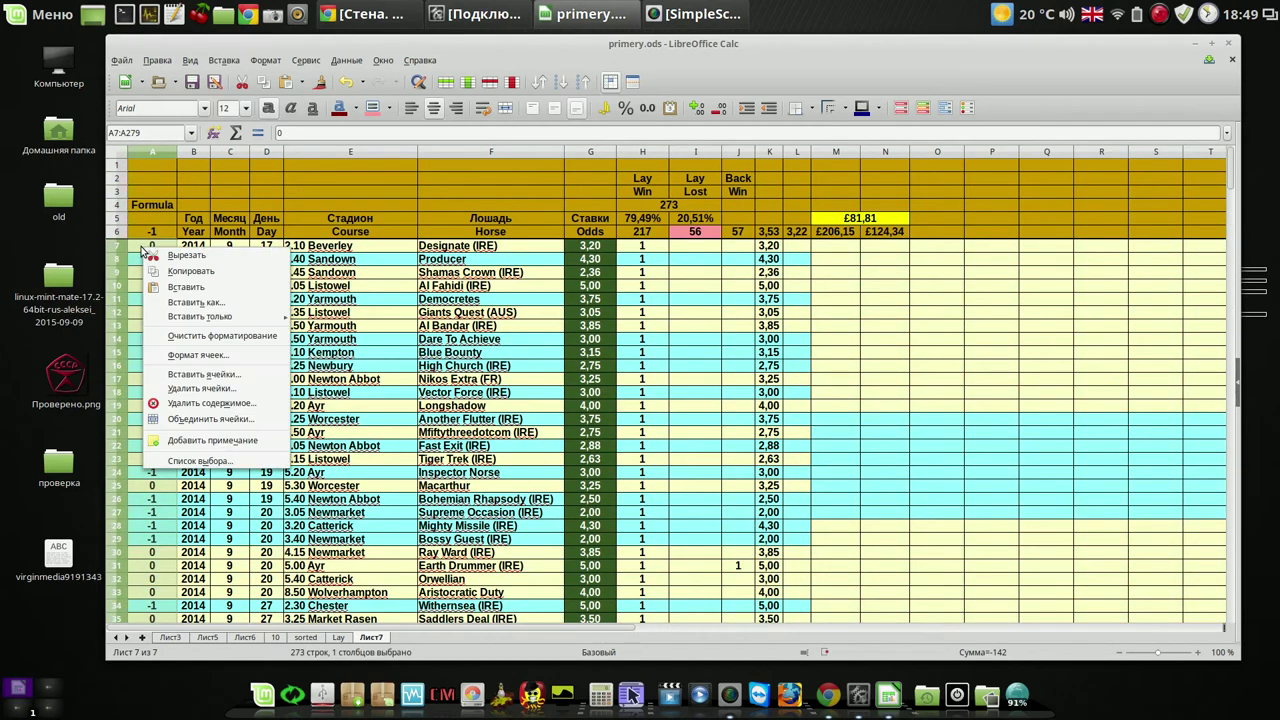
{"action": "left_click", "coordinate": [185, 400]}
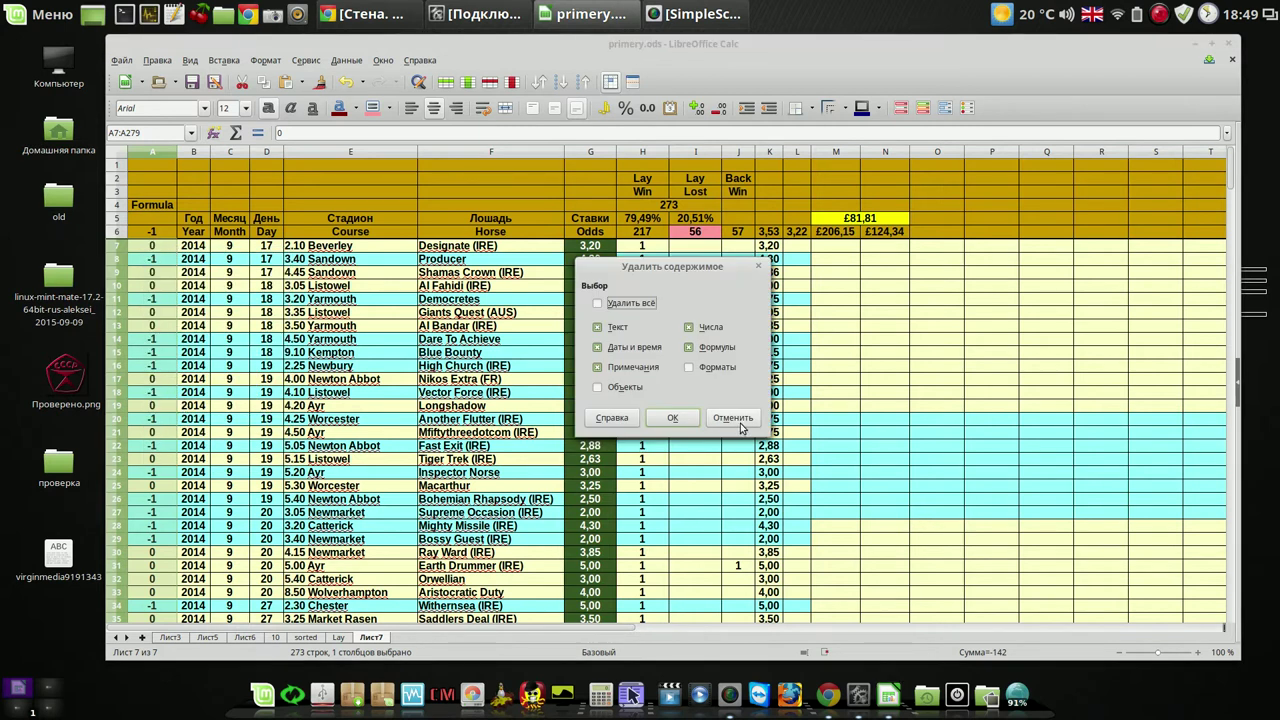
{"action": "left_click", "coordinate": [672, 418]}
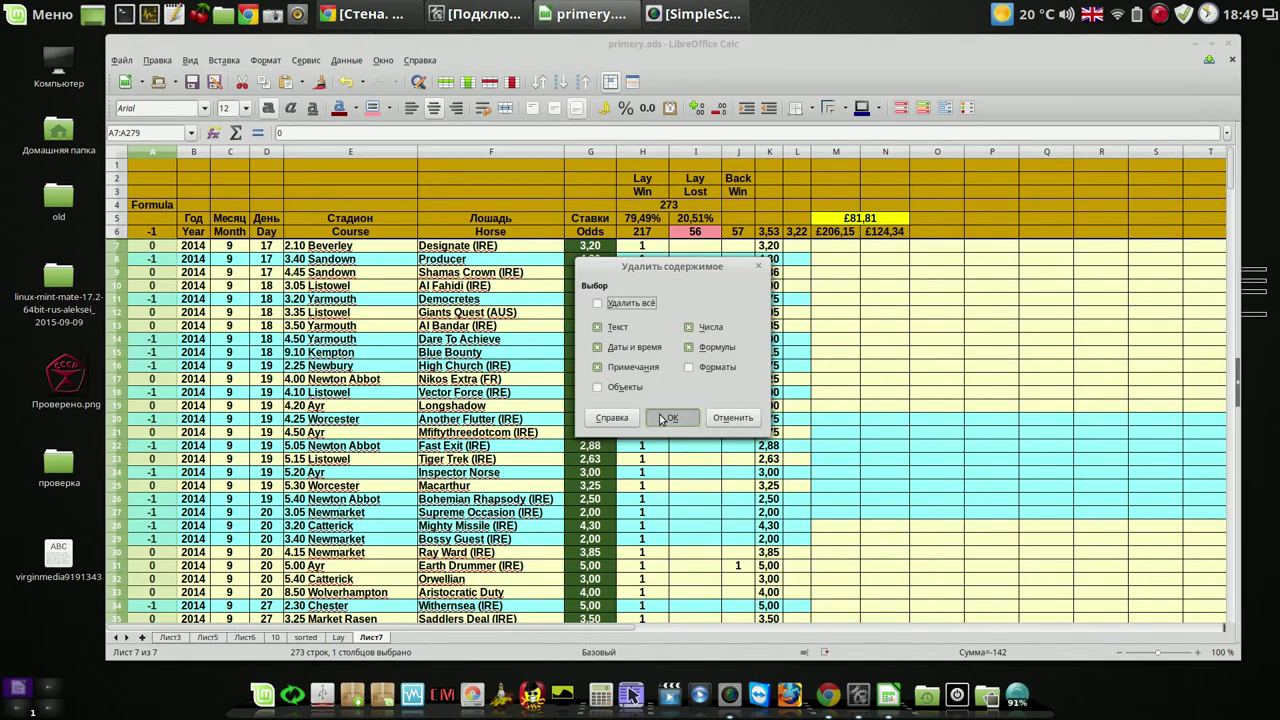
{"action": "left_click", "coordinate": [993, 366]}
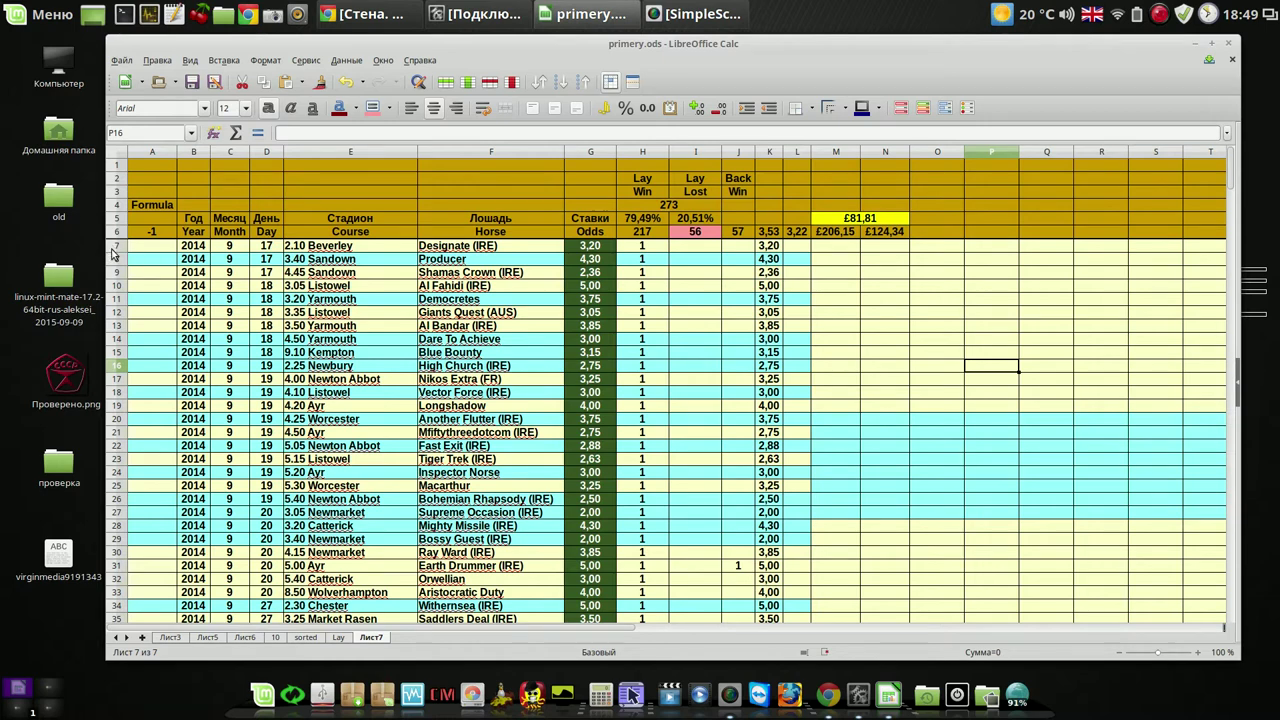
Step: Sort rows 7 to 279 ascending by columns C, D and E, in that order
{"action": "left_click_drag", "start_coordinate": [113, 247], "coordinate": [200, 340]}
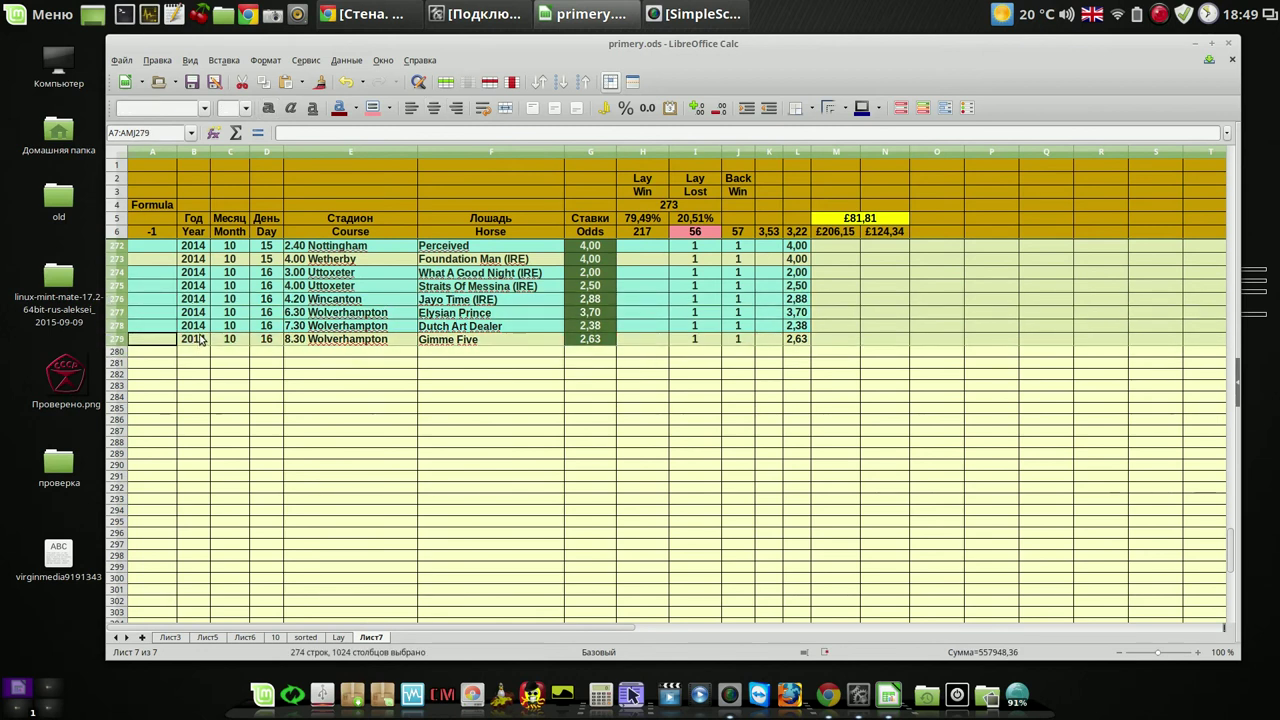
{"action": "left_click", "coordinate": [538, 82]}
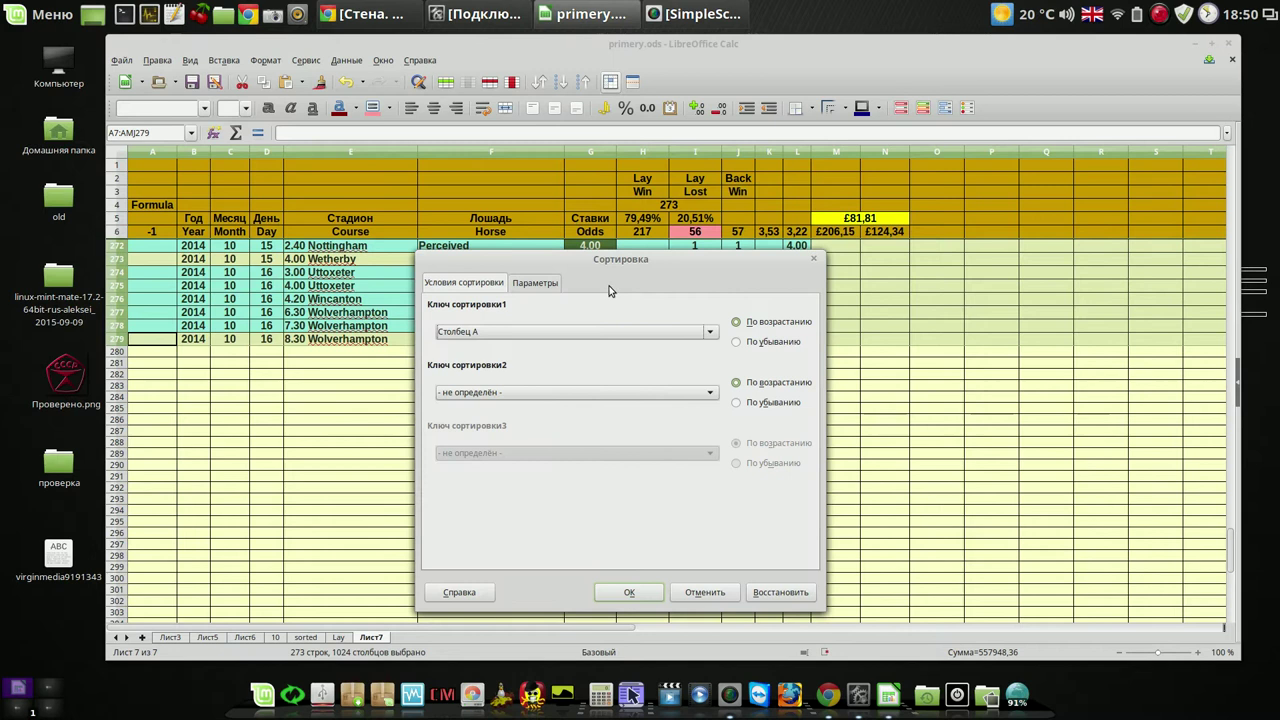
{"action": "left_click", "coordinate": [713, 338]}
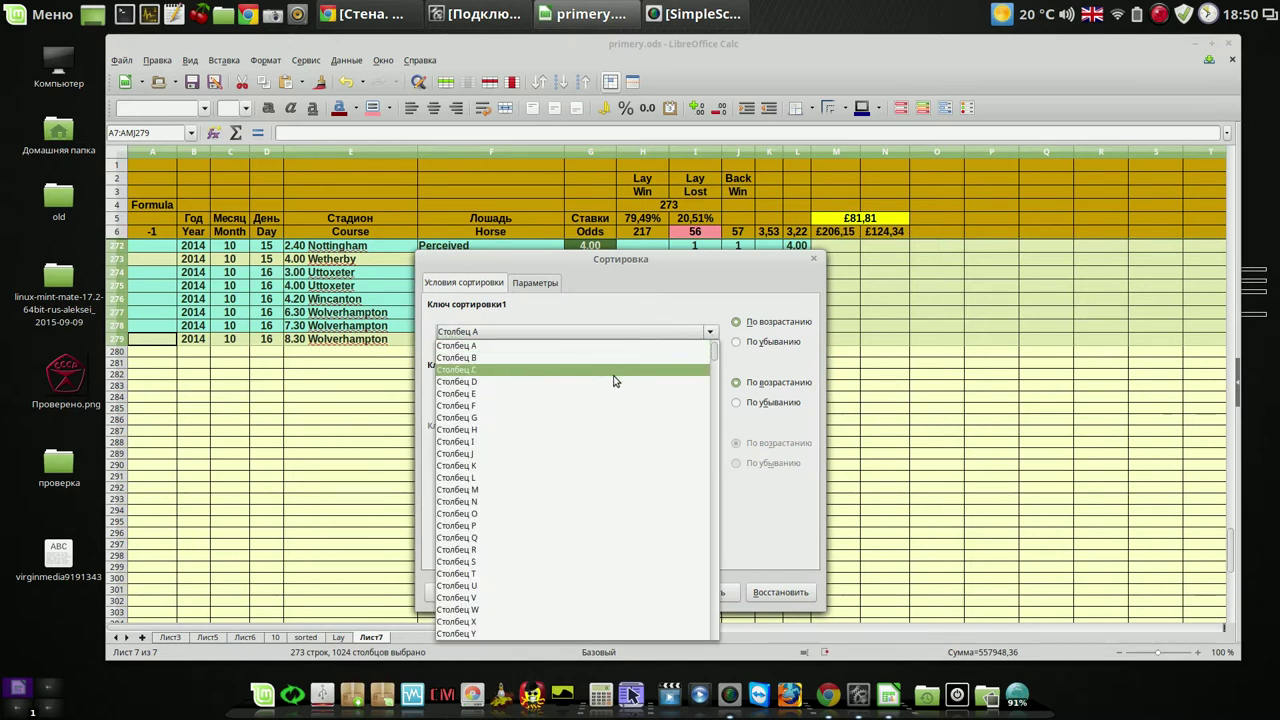
{"action": "left_click", "coordinate": [615, 377]}
{"action": "left_click", "coordinate": [708, 393]}
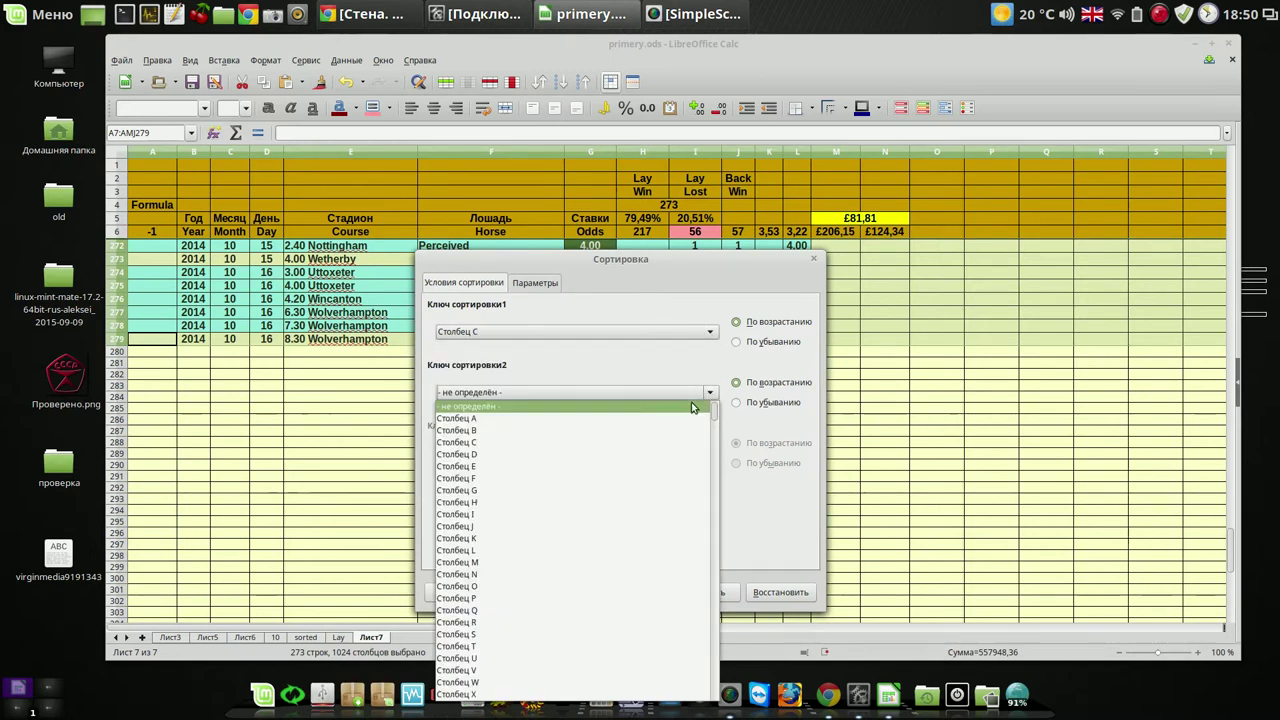
{"action": "left_click", "coordinate": [579, 453]}
{"action": "left_click", "coordinate": [709, 455]}
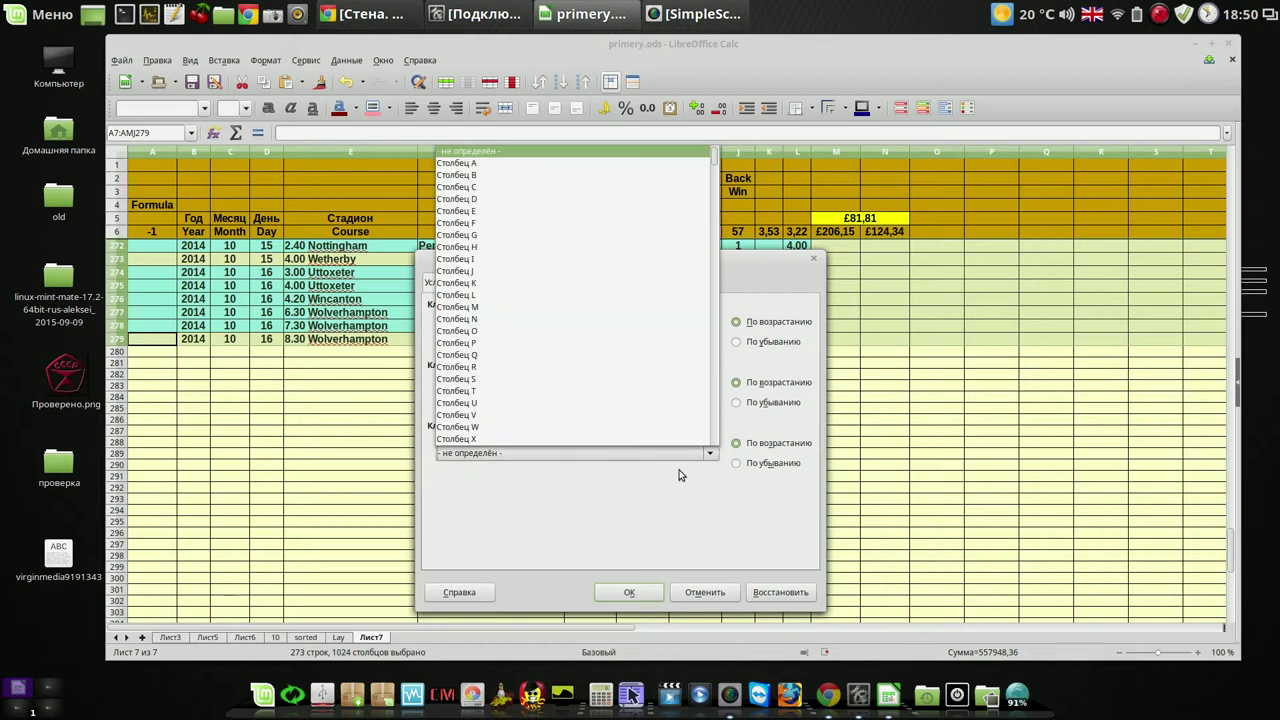
{"action": "left_click", "coordinate": [509, 212]}
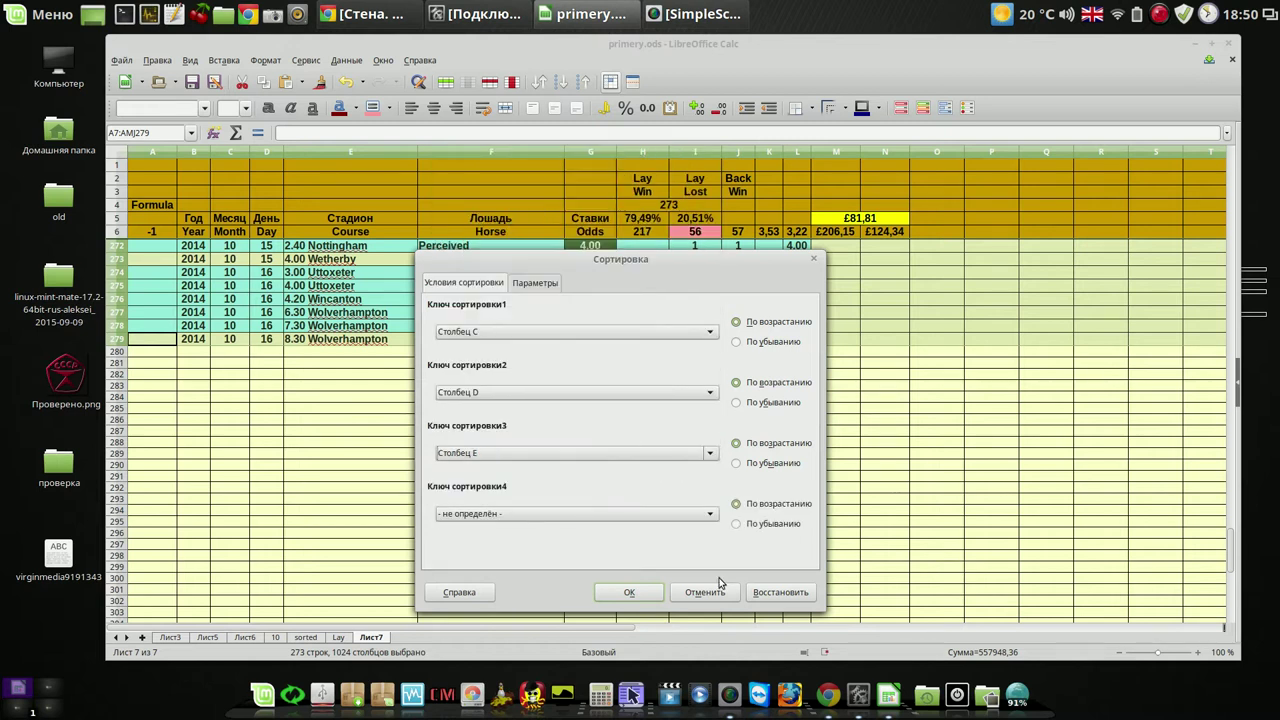
{"action": "left_click", "coordinate": [629, 593]}
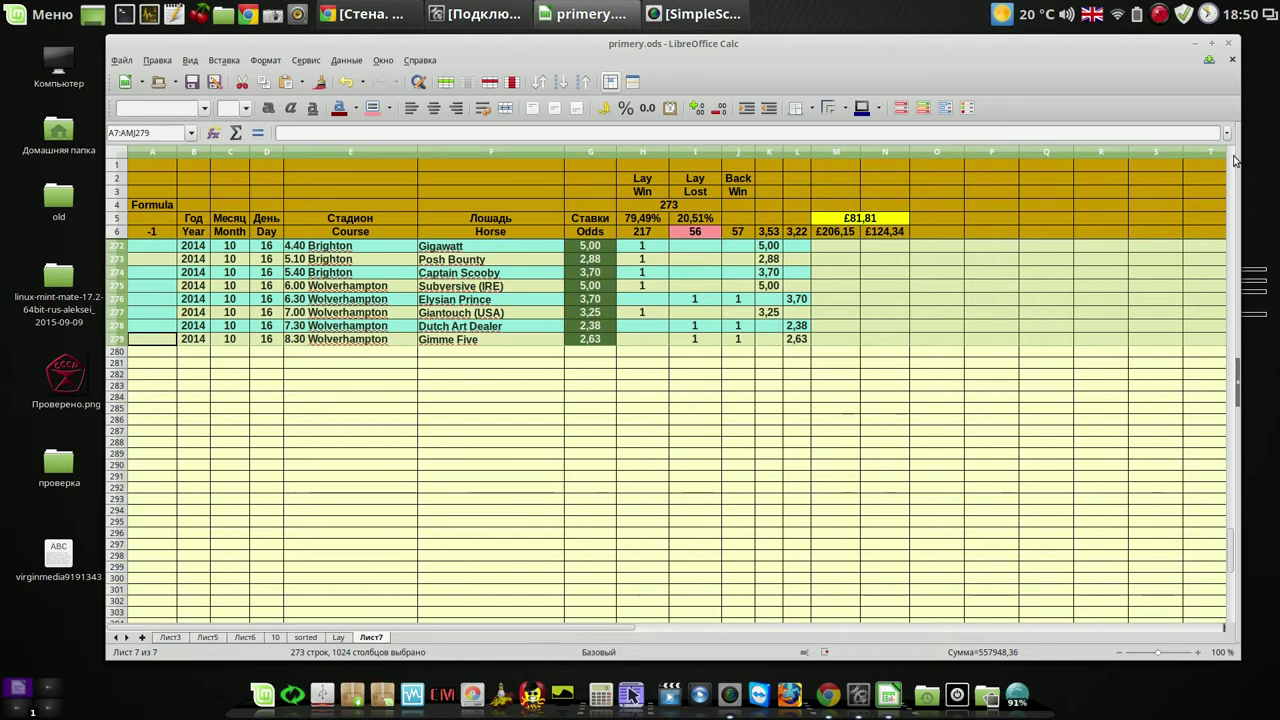
Step: Fill the background of rows 7 to 279 with the recently used pale yellow
{"action": "scroll", "coordinate": [1236, 158], "scroll_direction": "up", "scroll_amount": 20}
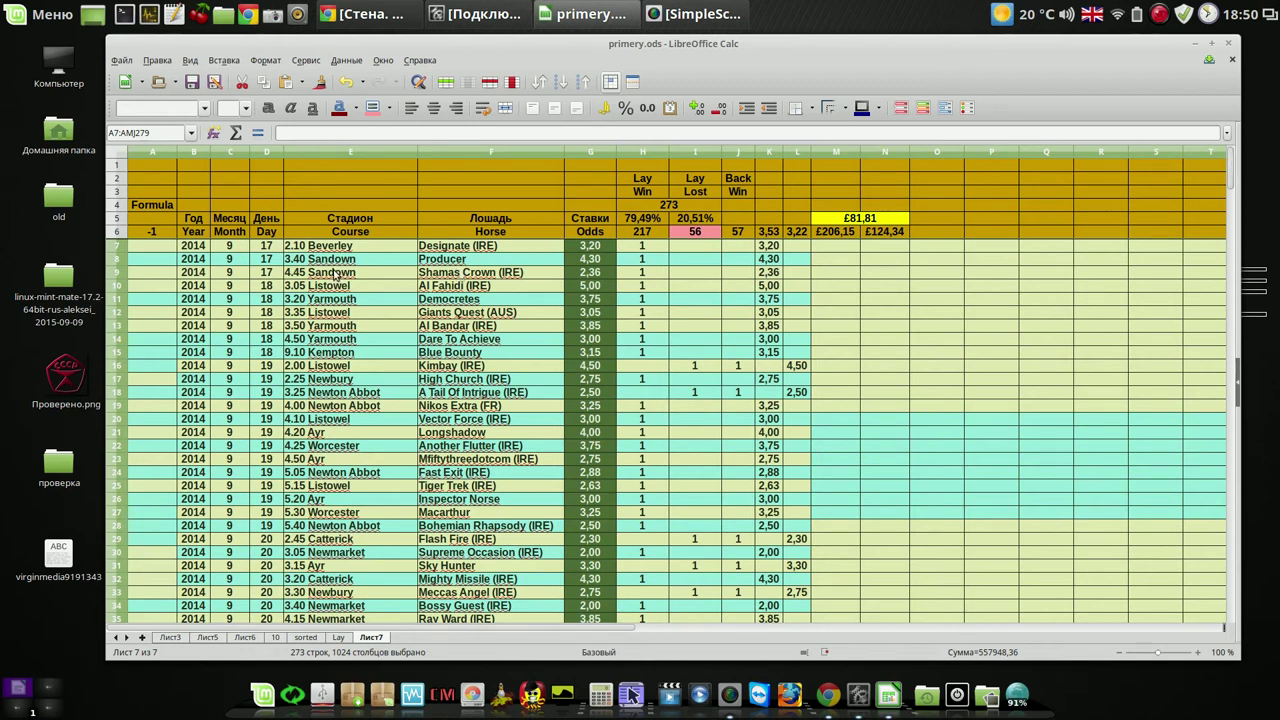
{"action": "left_click", "coordinate": [390, 109]}
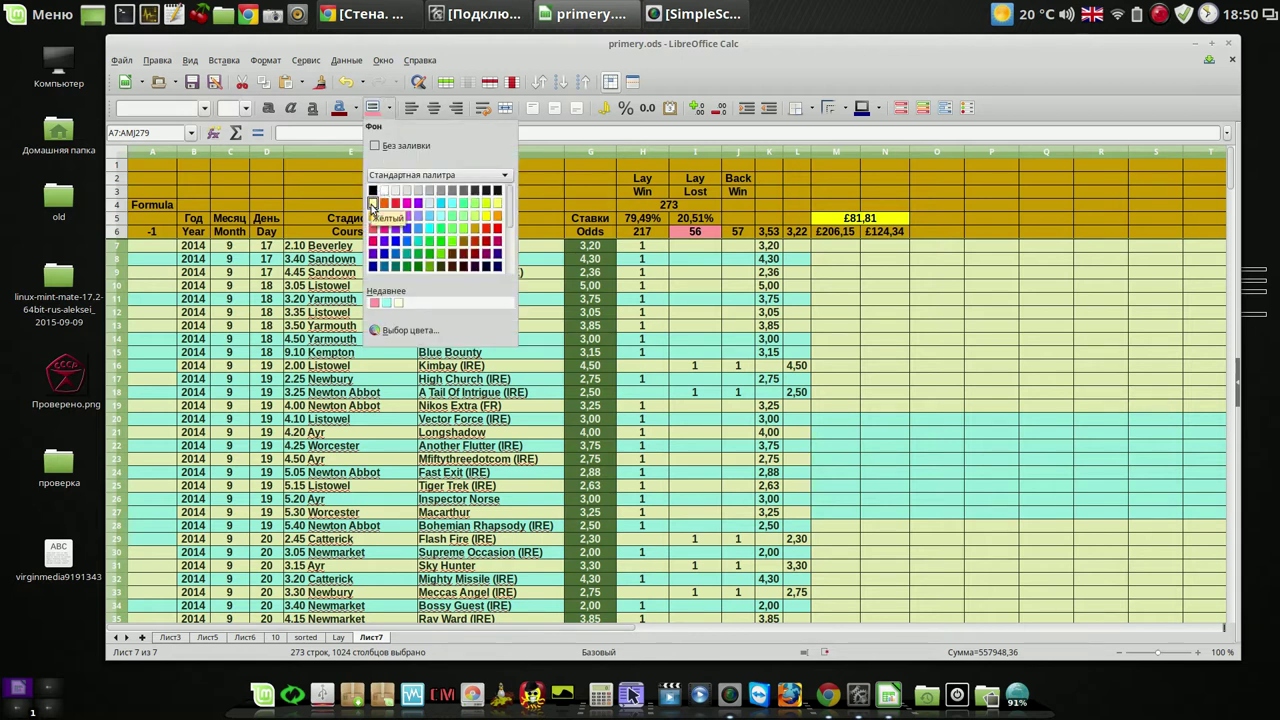
{"action": "scroll", "coordinate": [376, 210], "scroll_direction": "down", "scroll_amount": 1}
{"action": "left_click", "coordinate": [398, 304]}
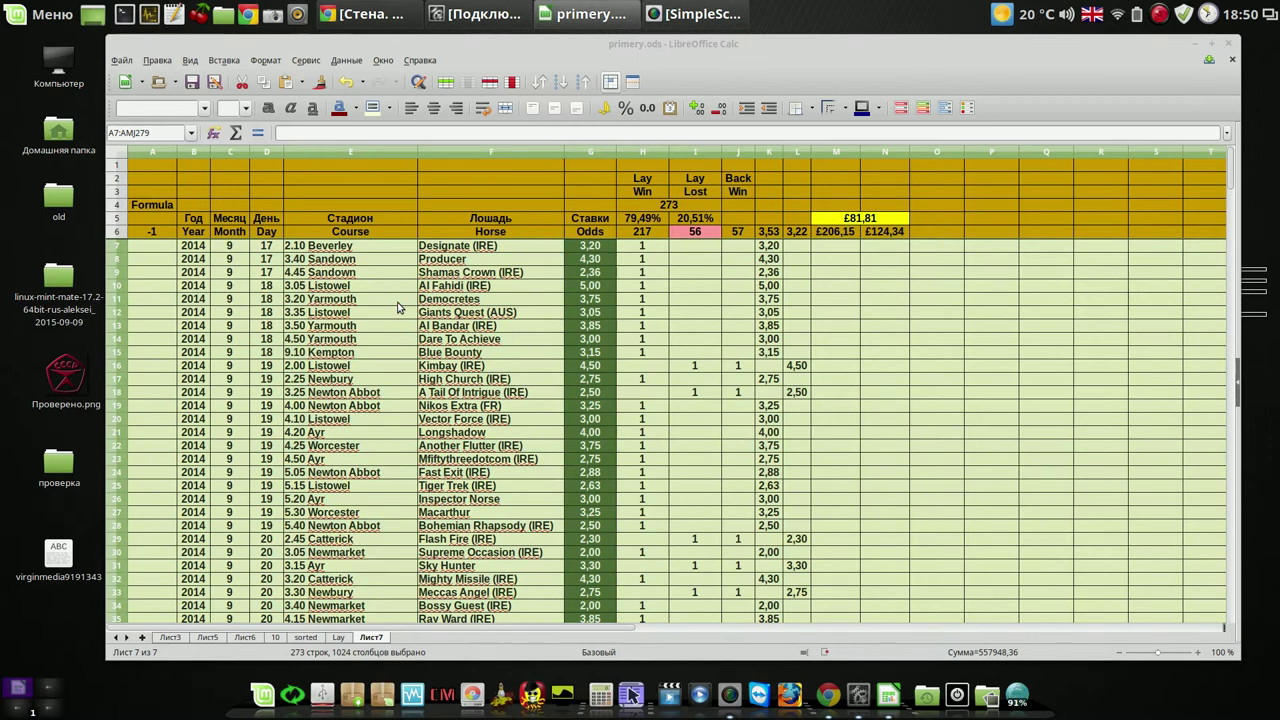
Step: Deselect the filled rows and examine the header summary, including the profit formula in M5 and its surrounding cells
{"action": "left_click", "coordinate": [352, 273]}
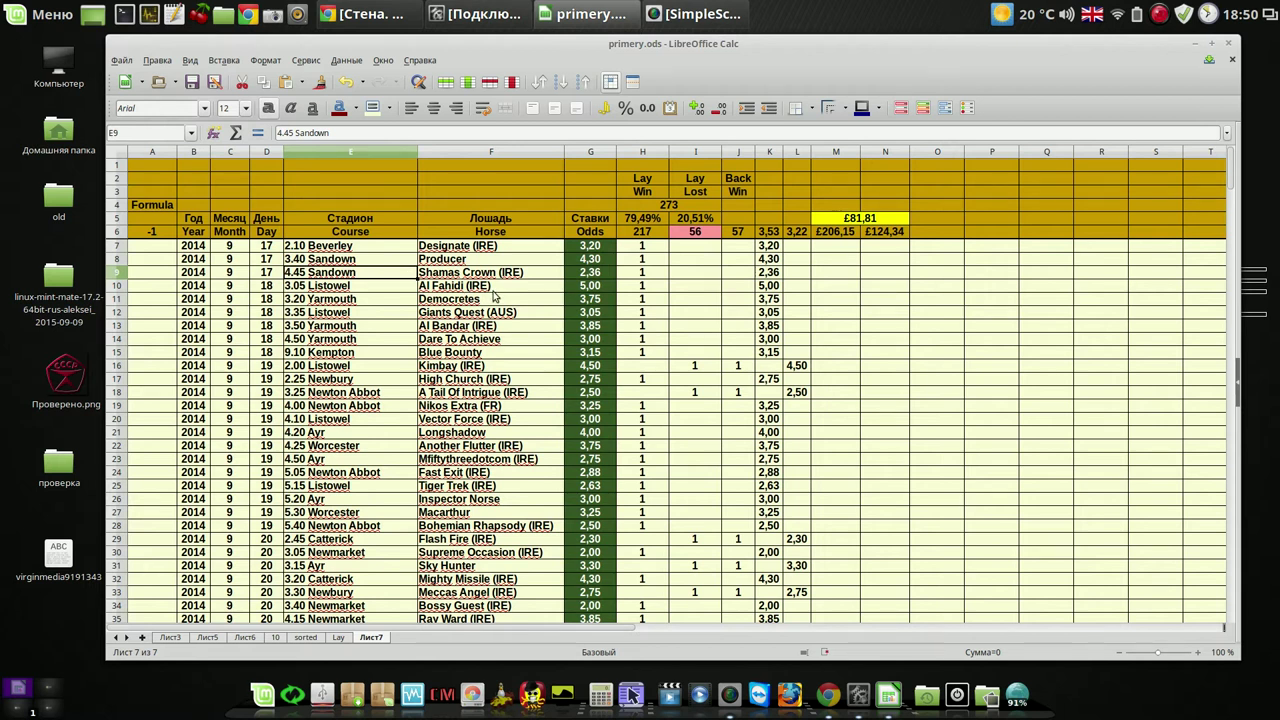
{"action": "left_click", "coordinate": [501, 203]}
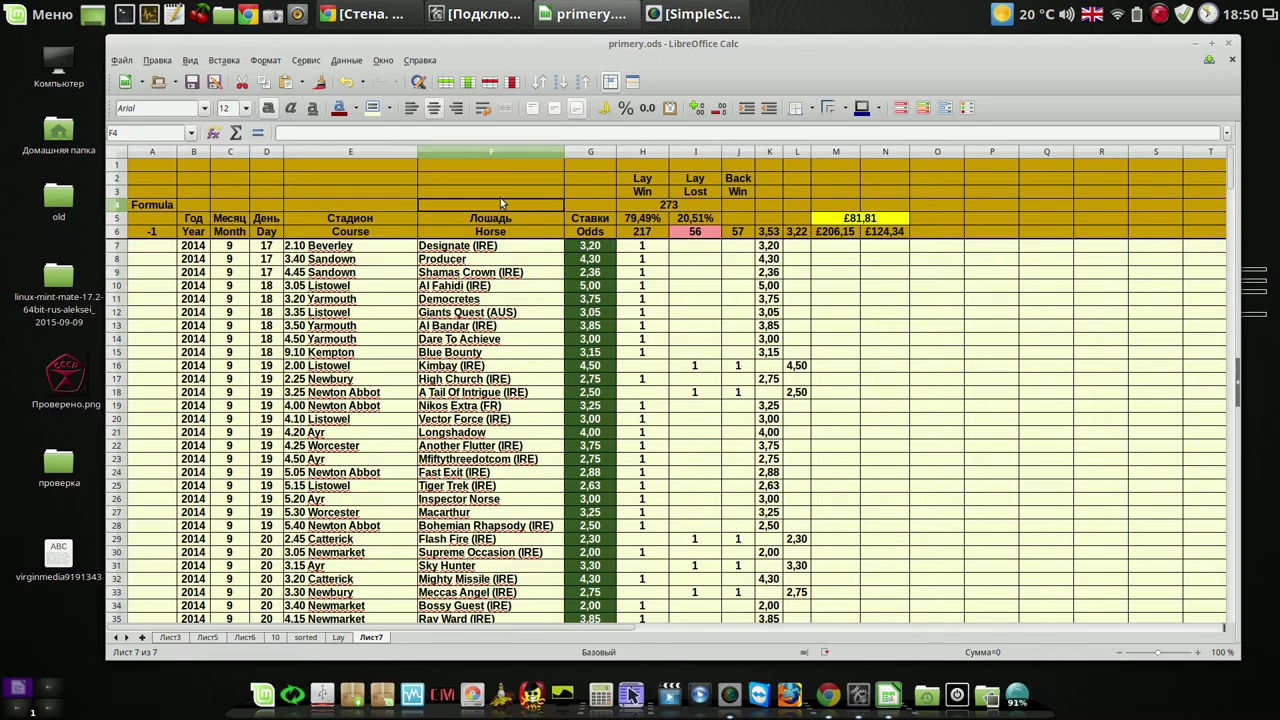
{"action": "left_click", "coordinate": [853, 219]}
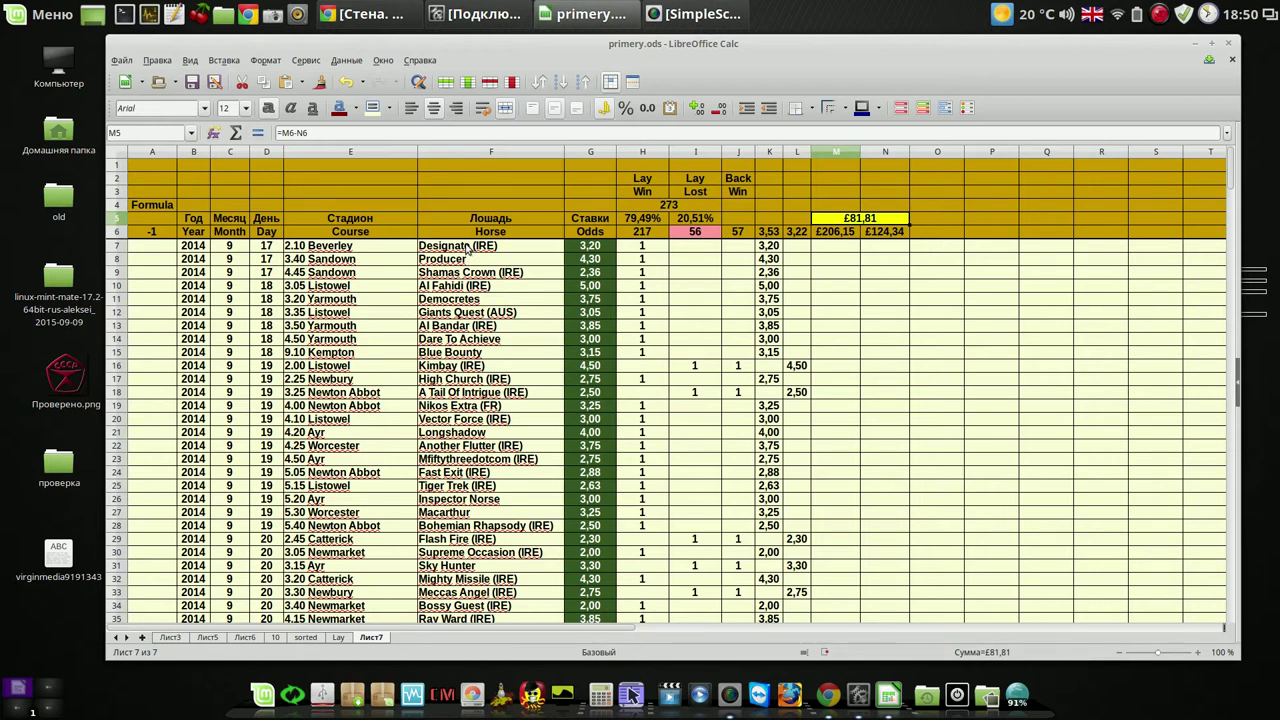
{"action": "mouse_move", "coordinate": [1230, 168]}
{"action": "left_mouse_down"}
{"action": "mouse_move", "coordinate": [1256, 581]}
{"action": "mouse_move", "coordinate": [1240, 162]}
{"action": "left_mouse_up"}
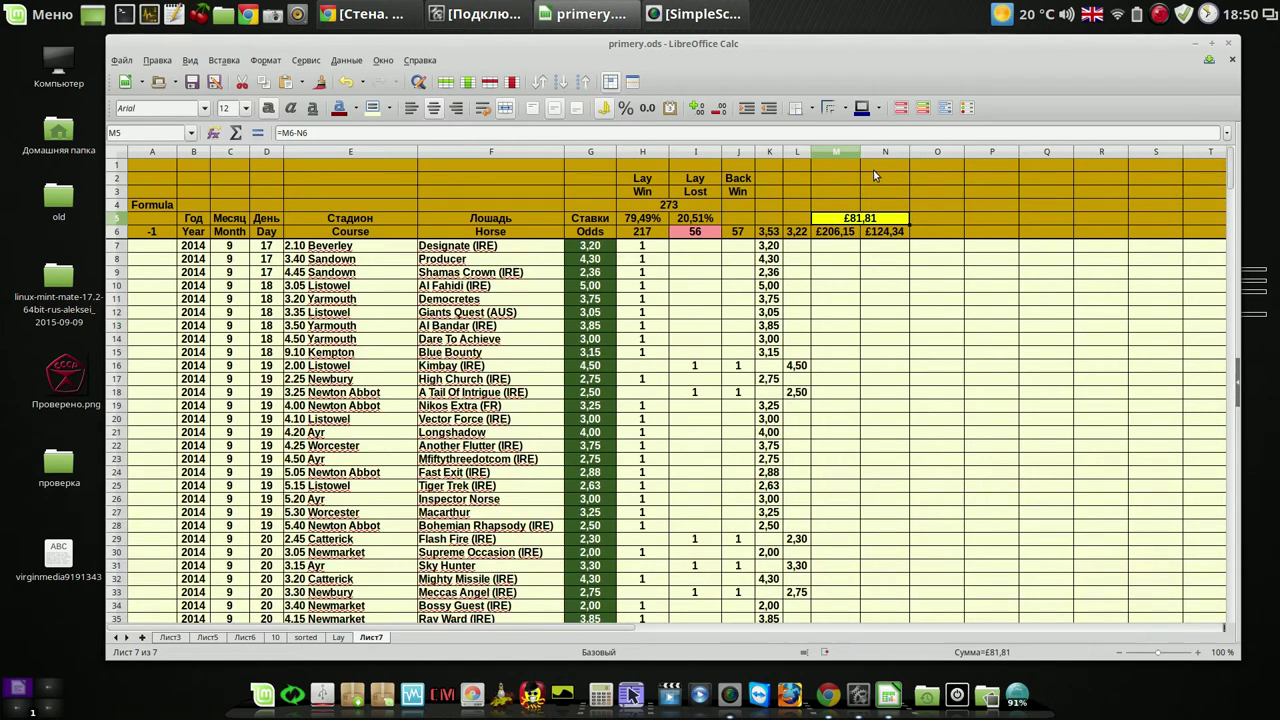
{"action": "left_click", "coordinate": [828, 195]}
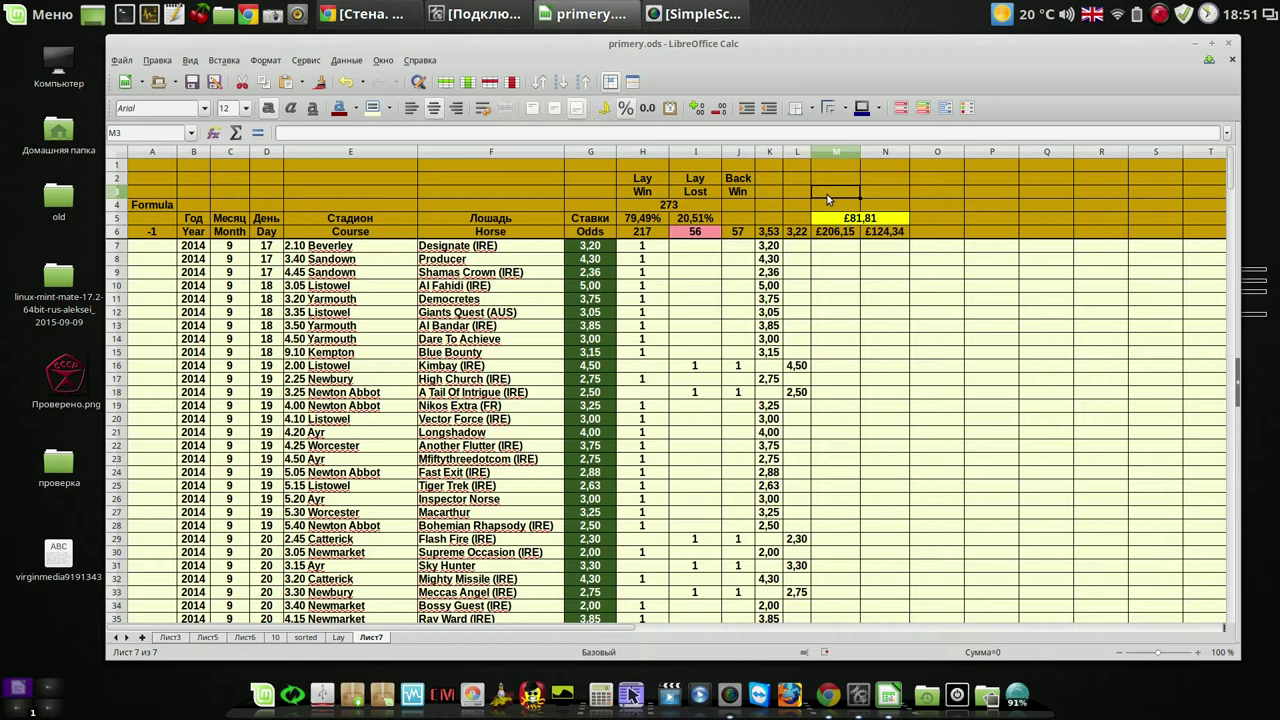
{"action": "left_click_drag", "start_coordinate": [845, 209], "coordinate": [846, 217]}
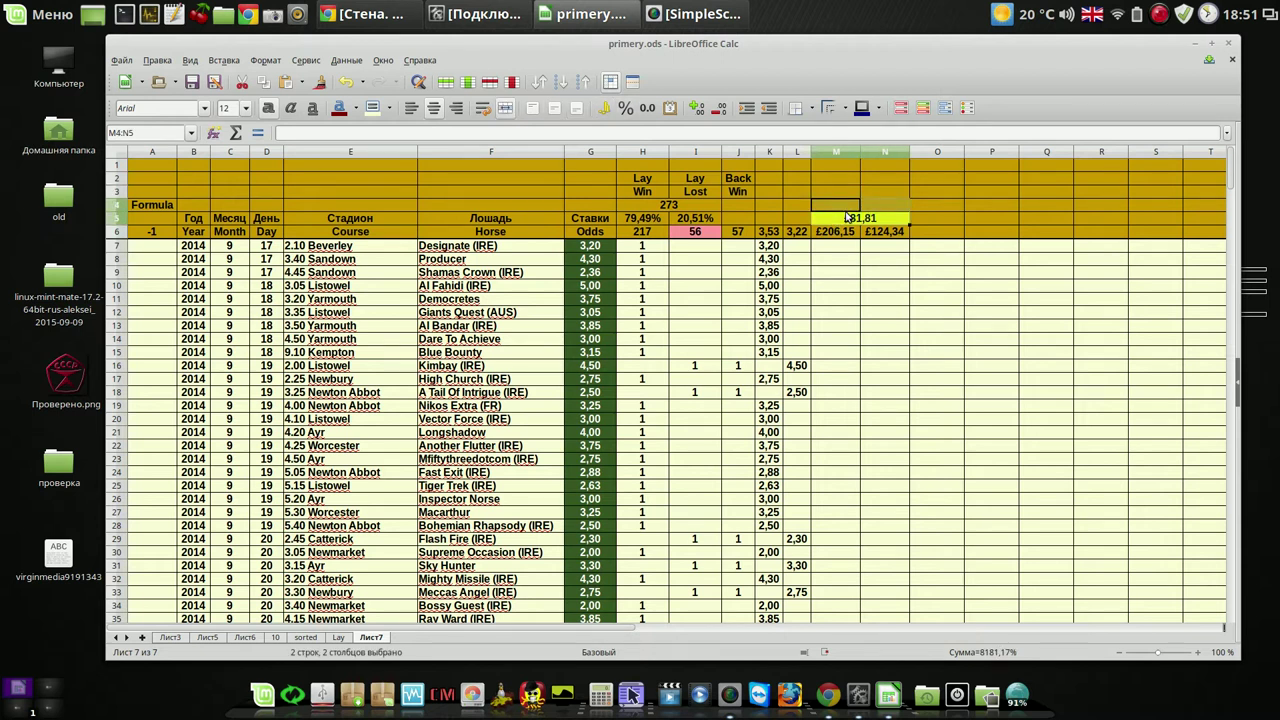
{"action": "left_click", "coordinate": [846, 218]}
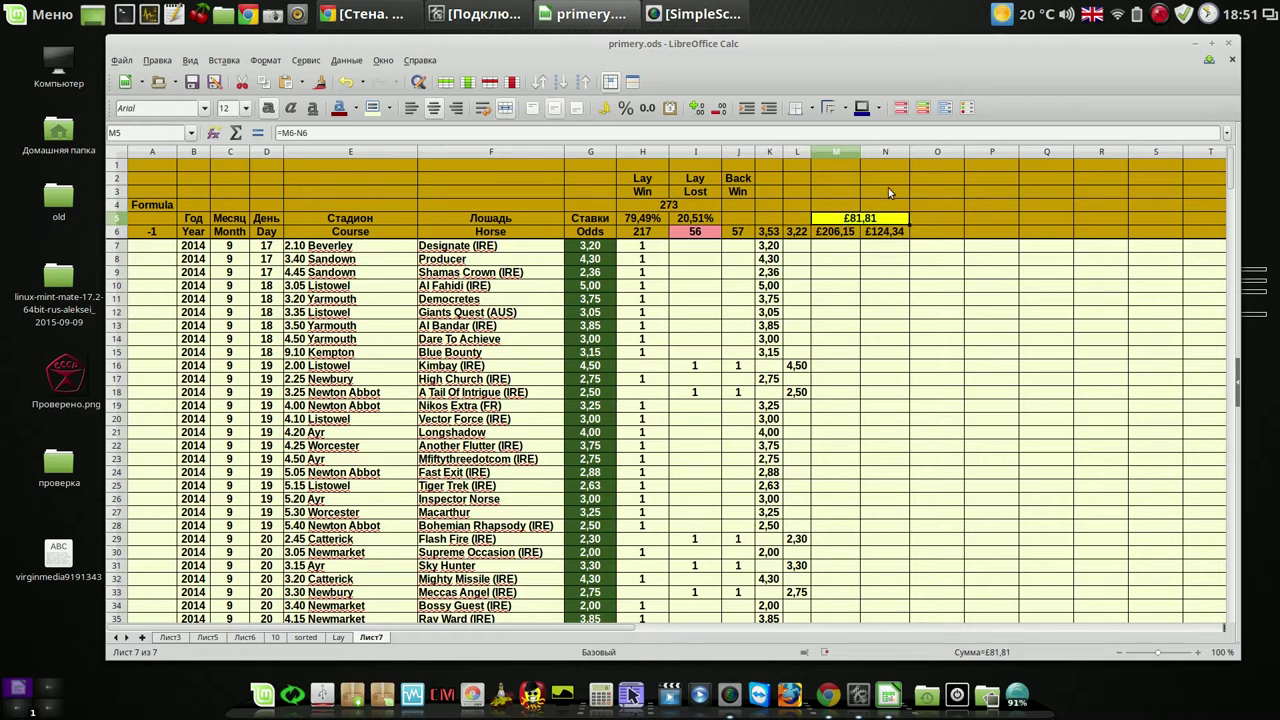
{"action": "left_click", "coordinate": [888, 180]}
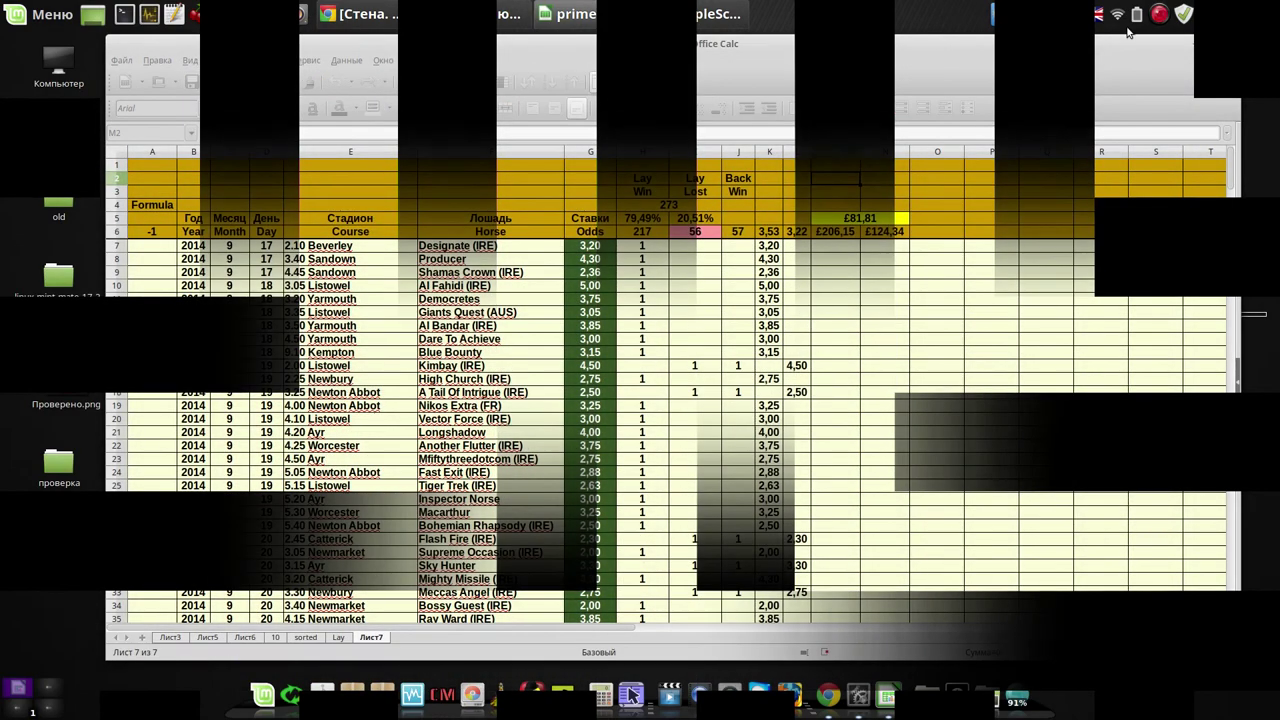
{"action": "left_click", "coordinate": [1159, 16]}
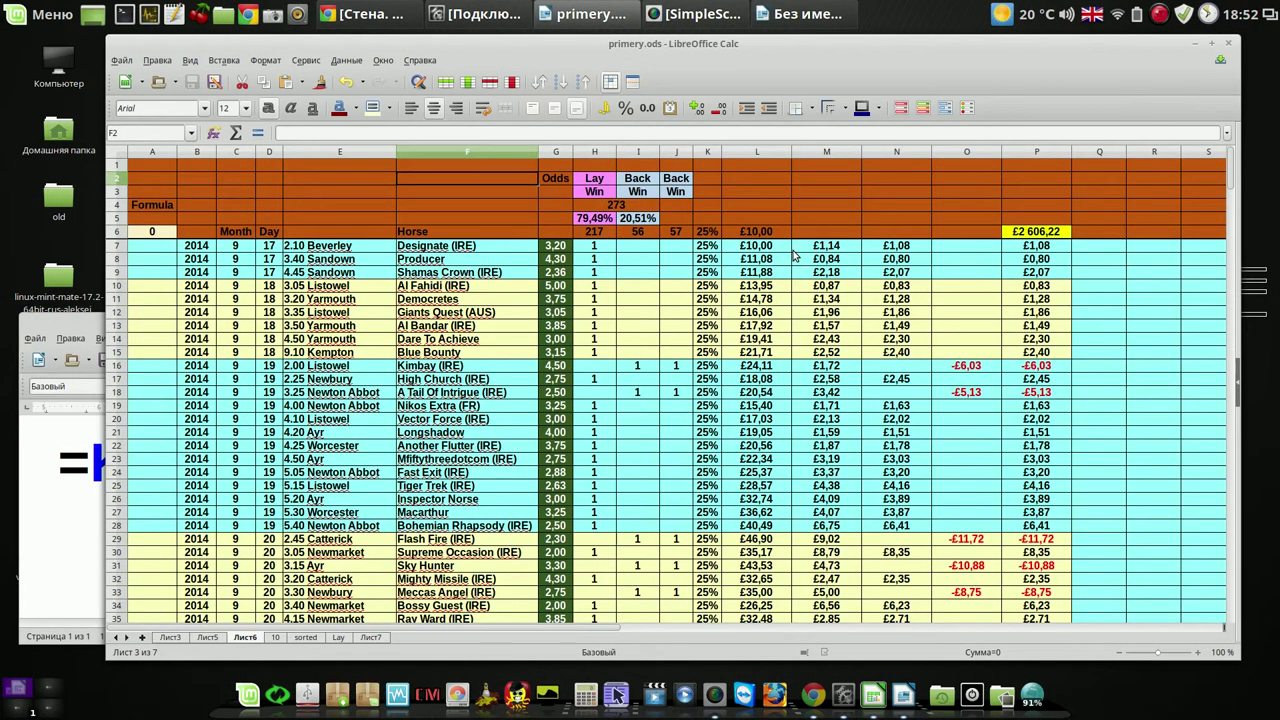
Step: Examine the stake calculation in L6, L7, K7 and M7 on Лист6, and view the enlarged M7 formula in the LibreOffice Writer document
{"action": "left_click", "coordinate": [751, 234]}
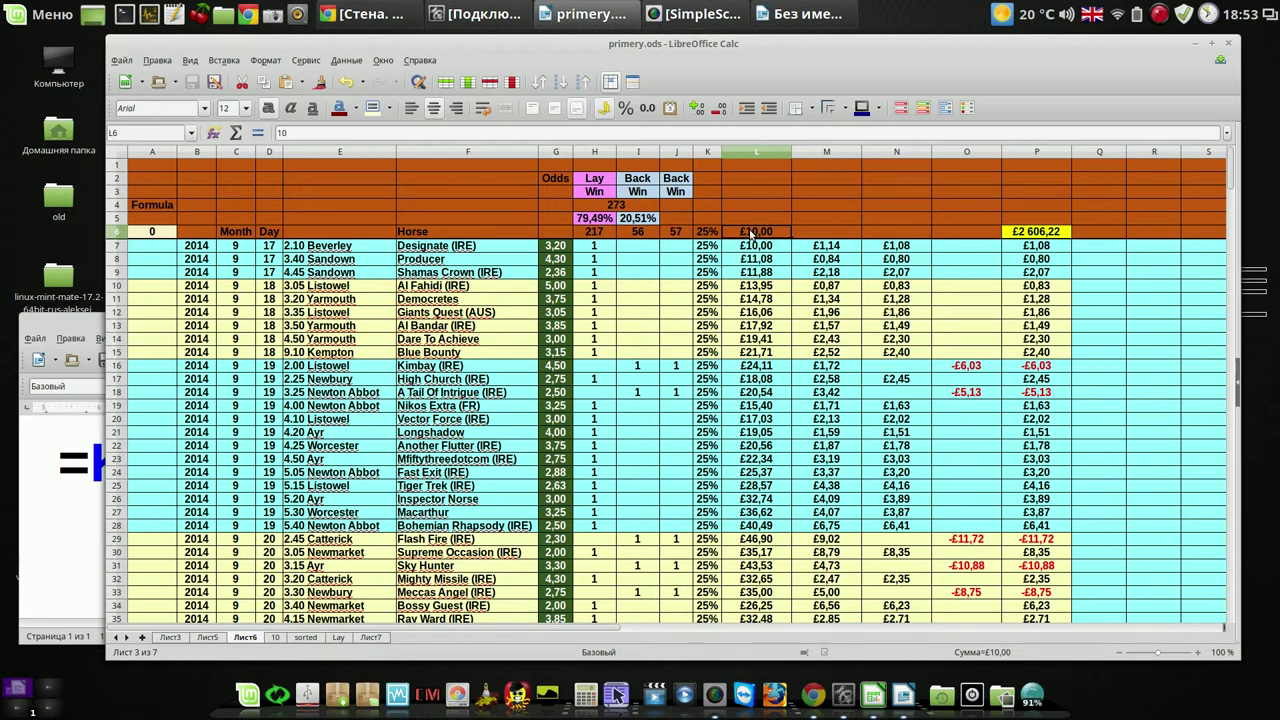
{"action": "left_click", "coordinate": [757, 247]}
{"action": "left_click", "coordinate": [707, 247]}
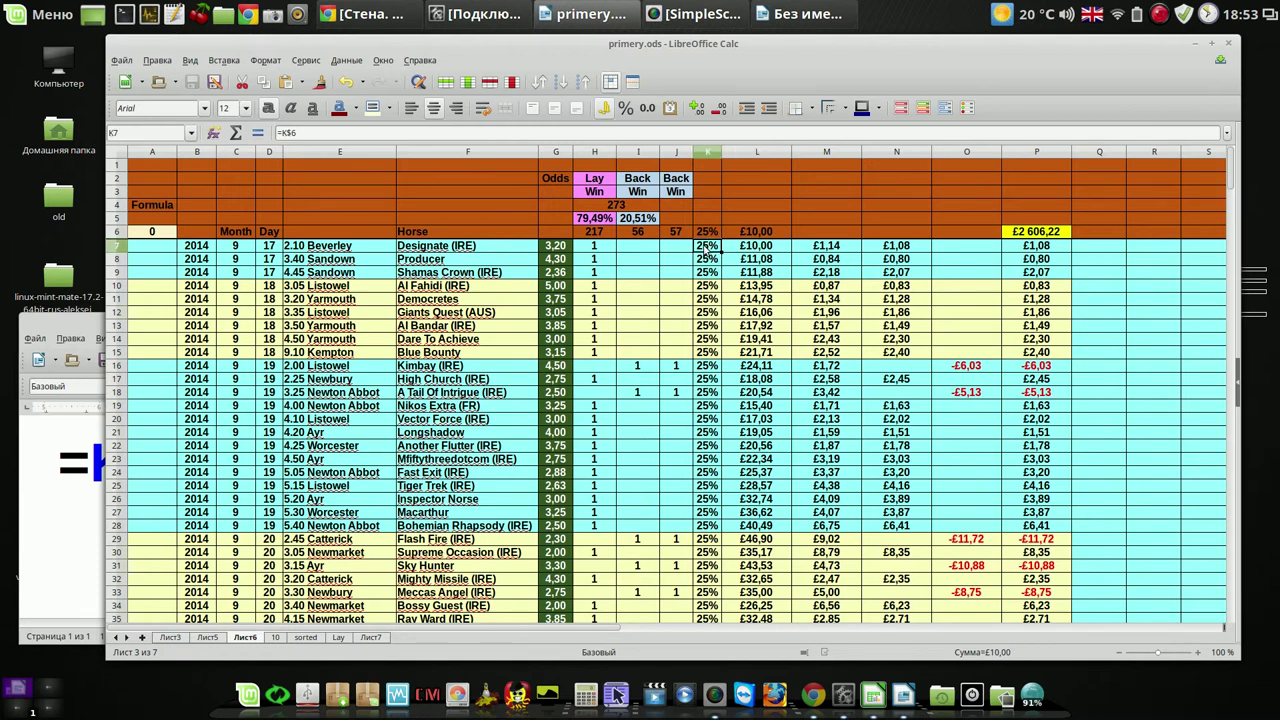
{"action": "left_click", "coordinate": [836, 252]}
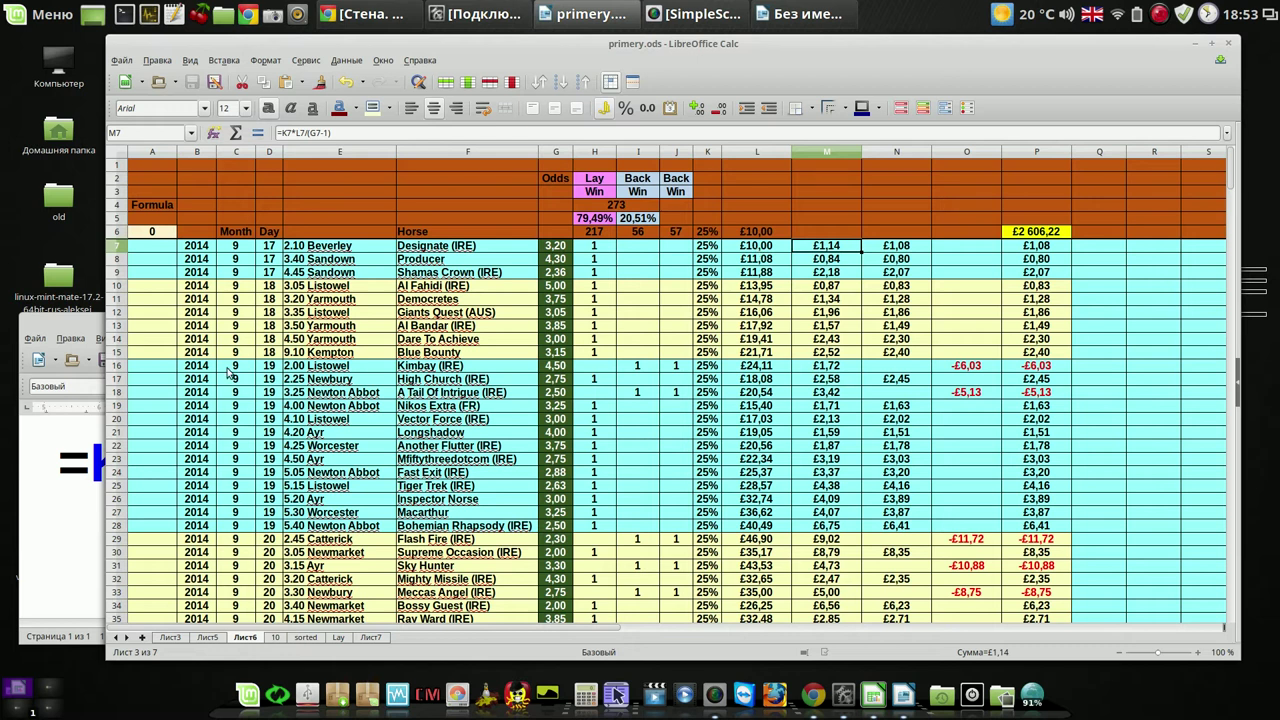
{"action": "left_click", "coordinate": [83, 525]}
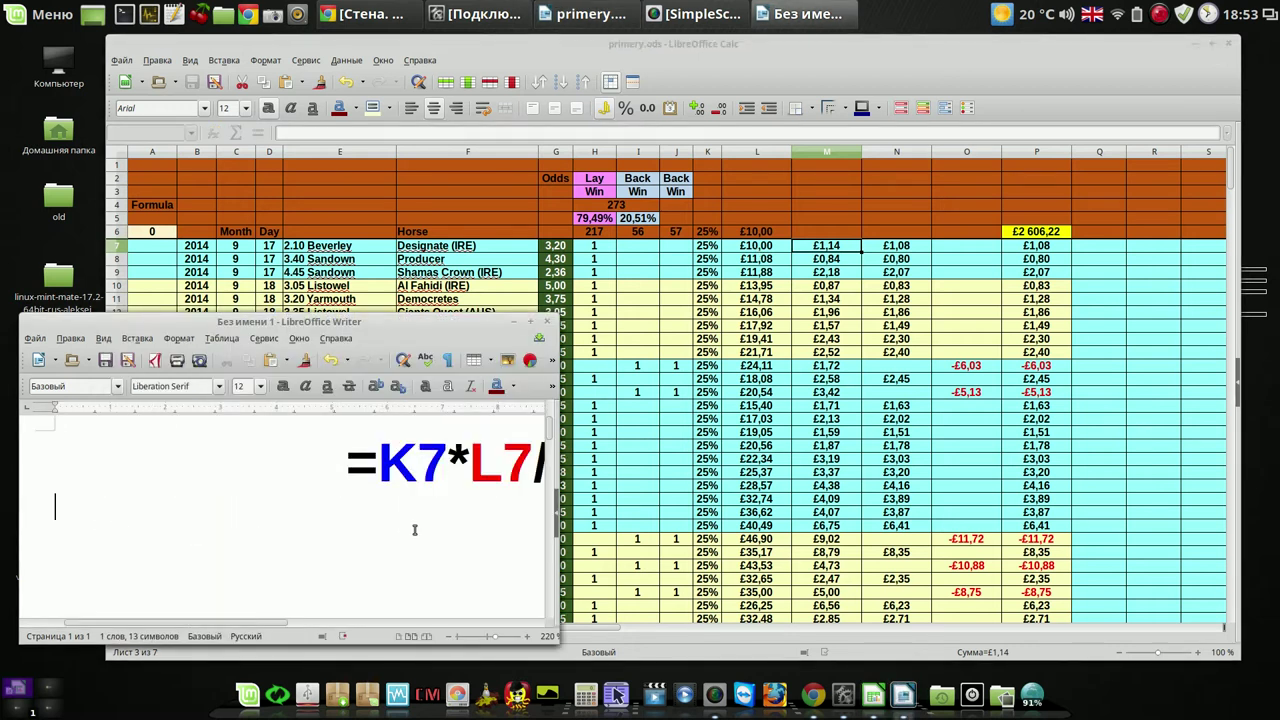
{"action": "left_click_drag", "start_coordinate": [247, 626], "coordinate": [342, 628]}
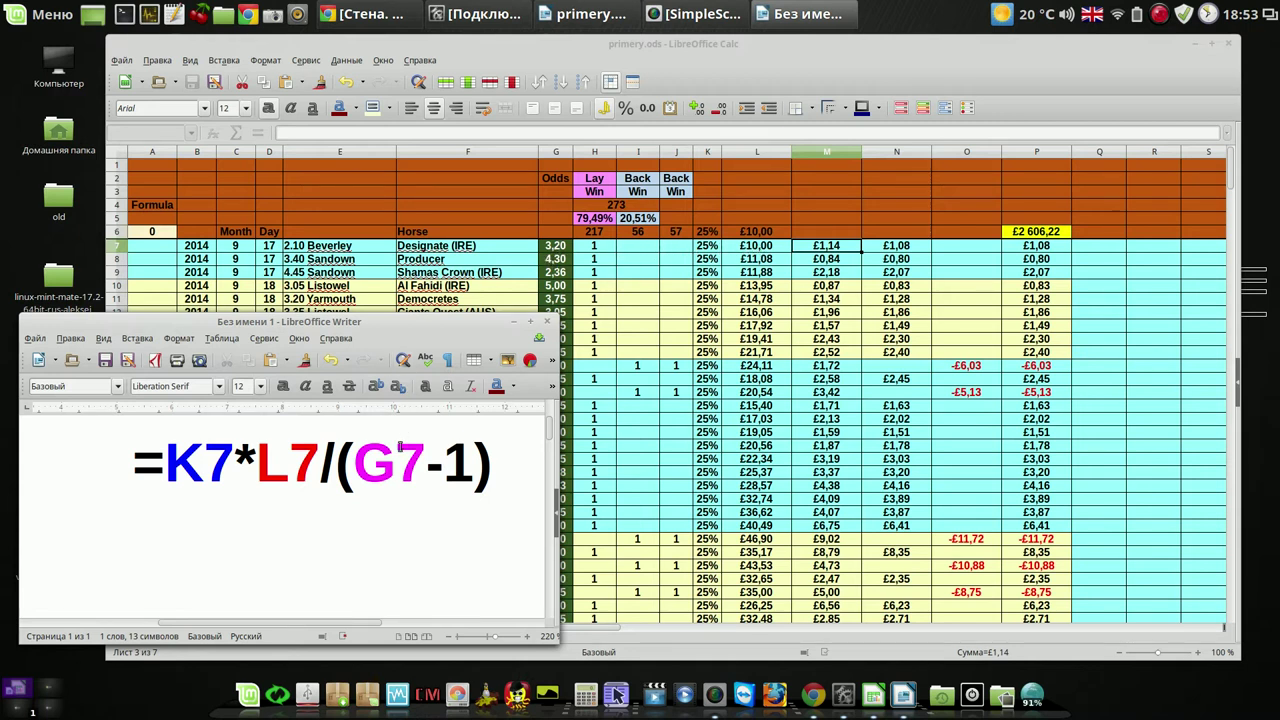
{"action": "left_click", "coordinate": [840, 260]}
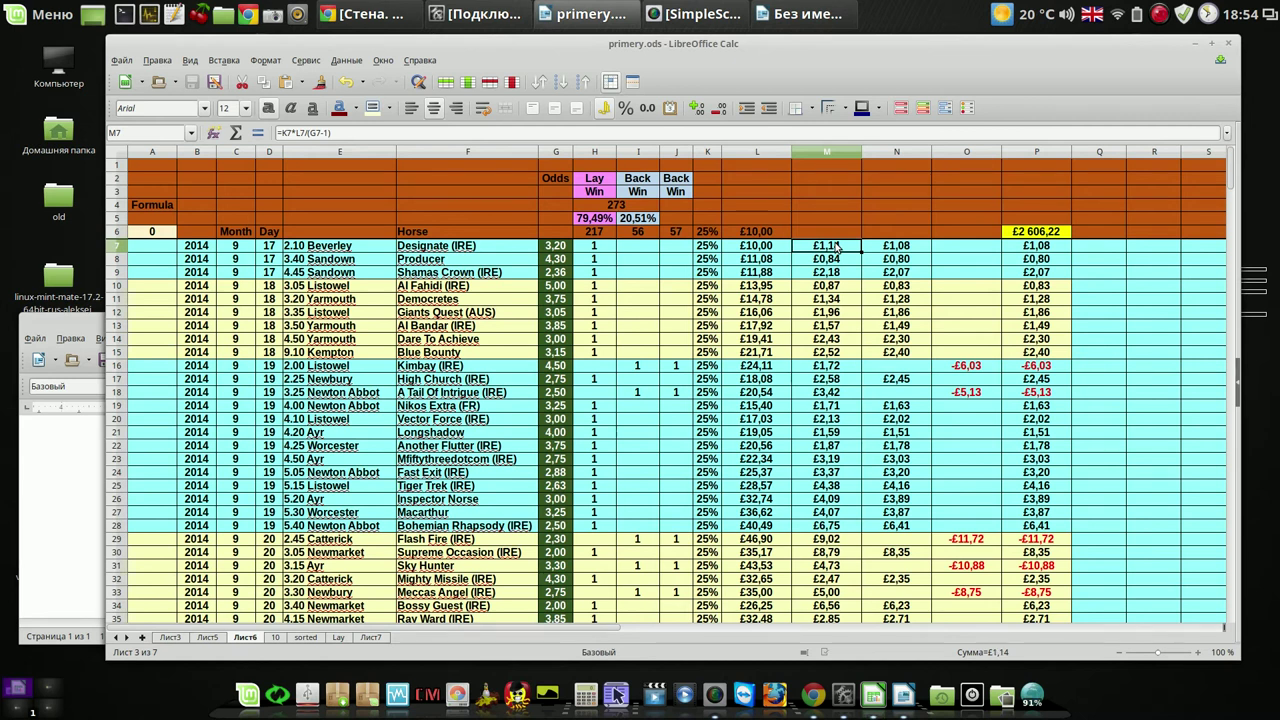
Step: Copy the formula text =L7+P7 from cell L8, leaving the cell's content as it is
{"action": "left_click", "coordinate": [752, 262]}
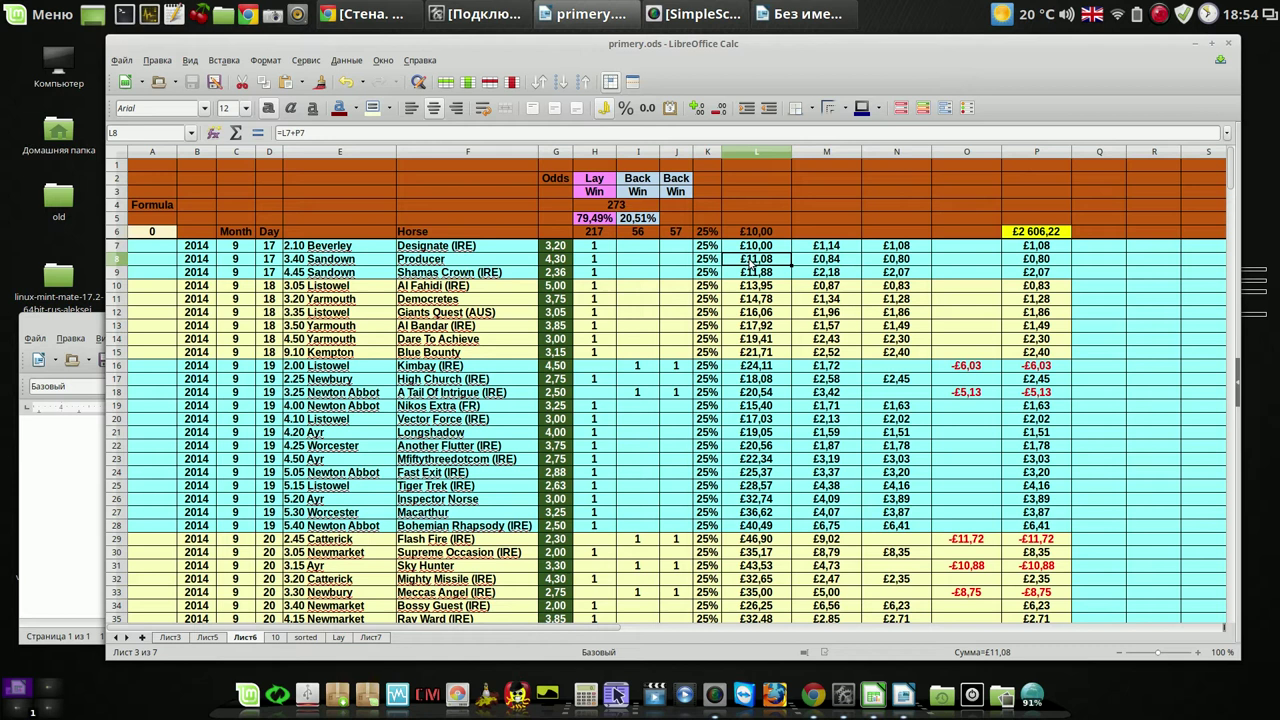
{"action": "triple_click", "coordinate": [310, 134]}
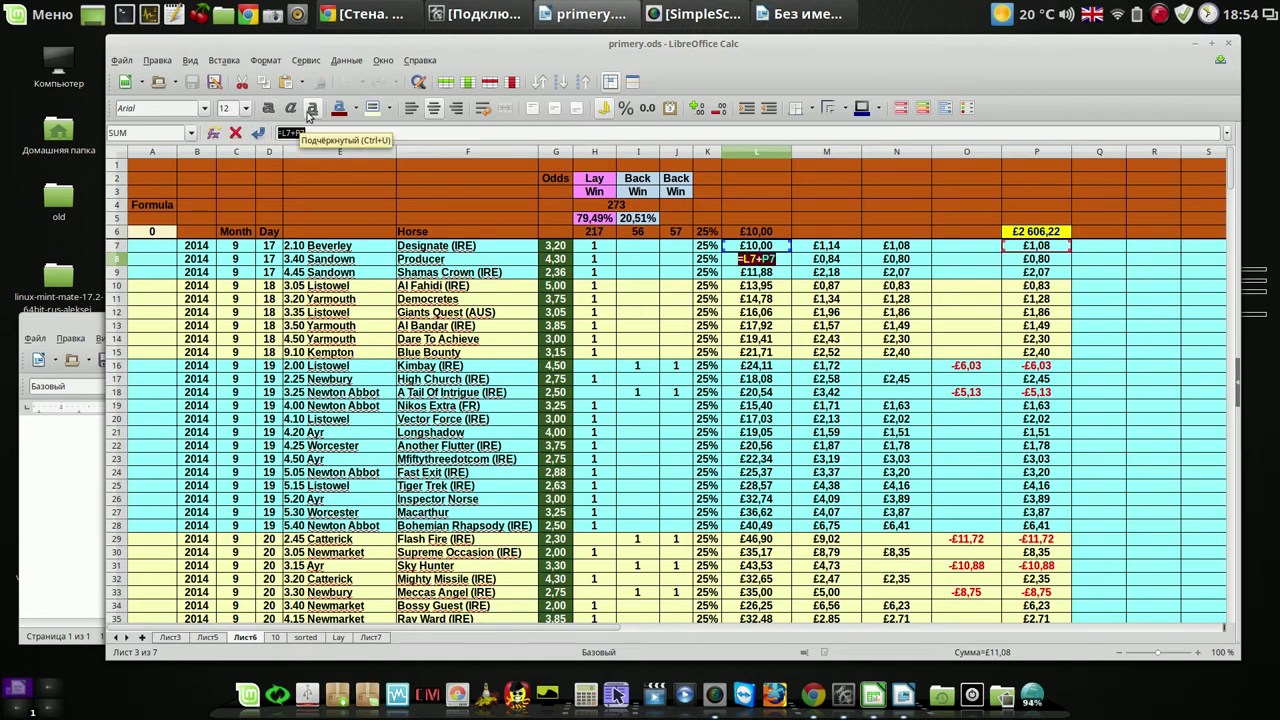
{"action": "left_click", "coordinate": [264, 84]}
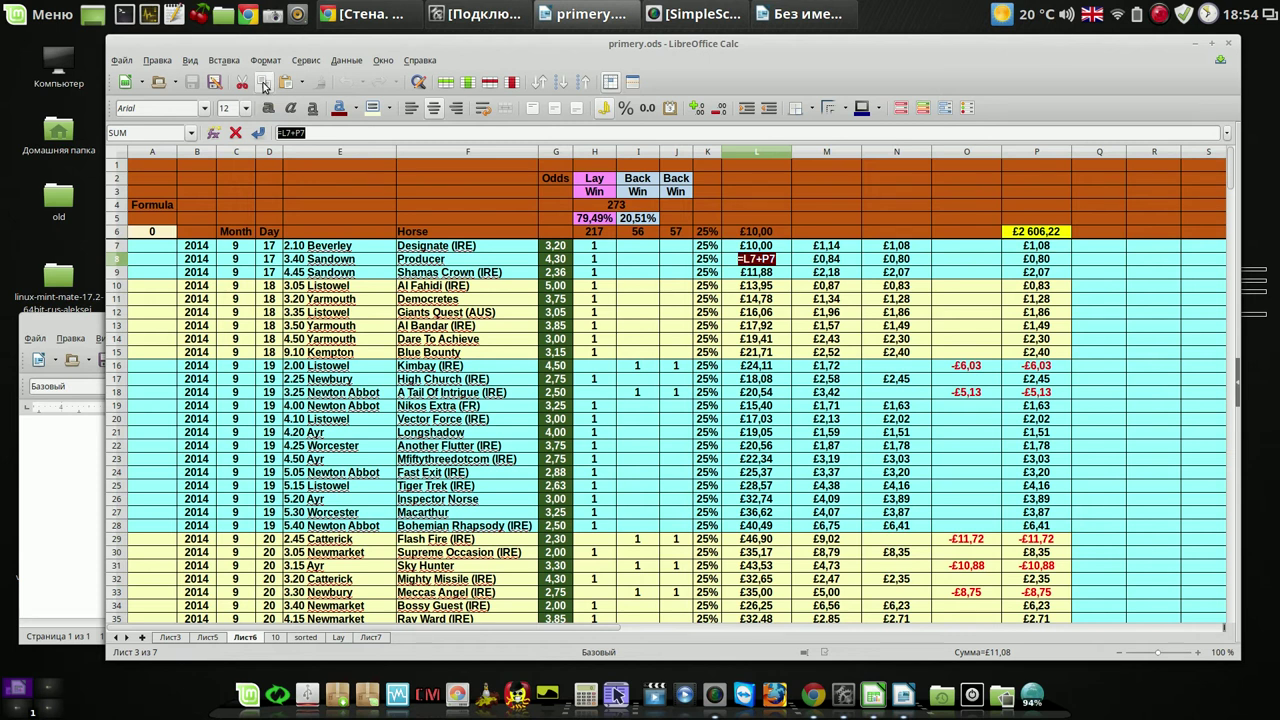
{"action": "key", "text": "Return"}
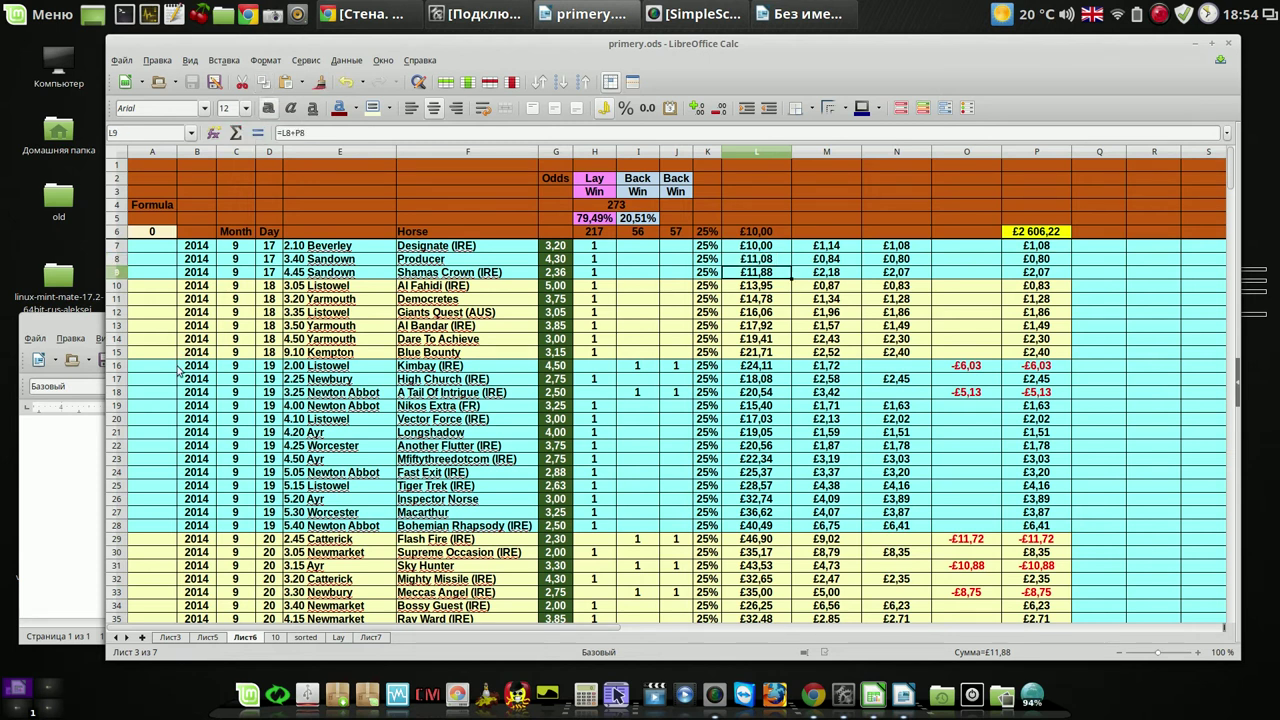
Step: Switch to the LibreOffice Writer document and paste the copied formula on a new line below =K7*L7/(G7-1)
{"action": "left_click", "coordinate": [87, 456]}
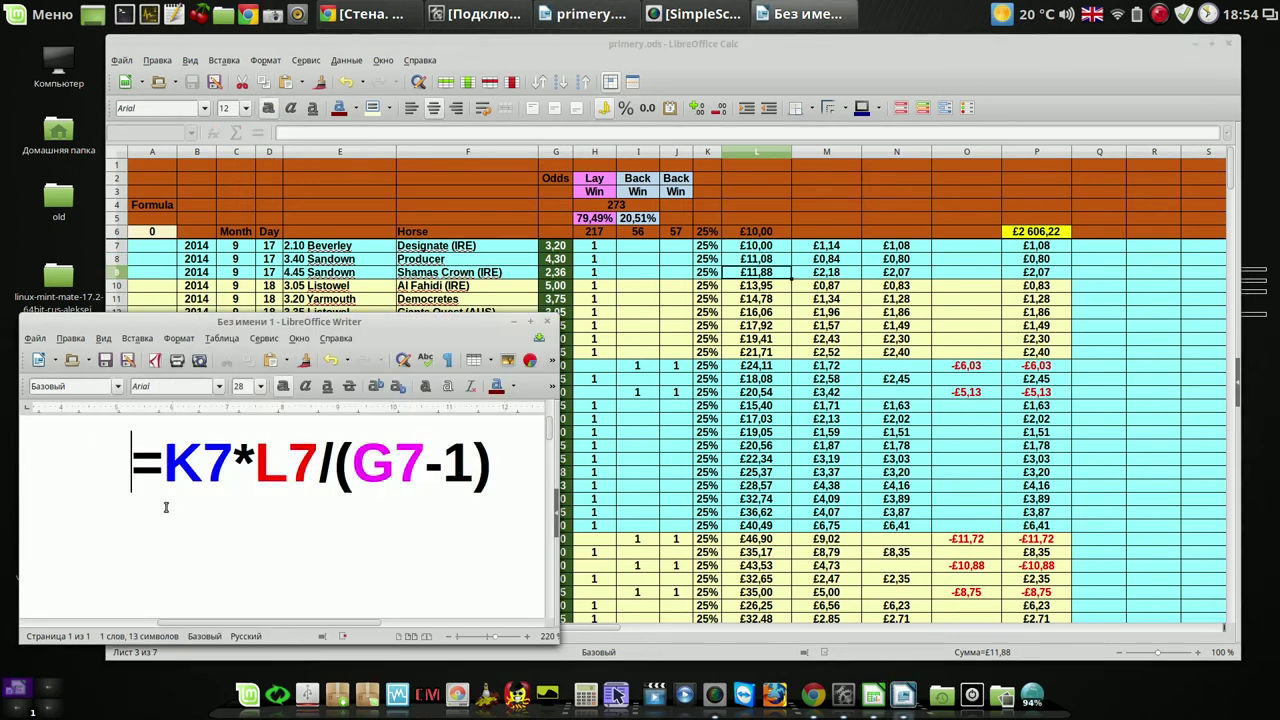
{"action": "left_click", "coordinate": [494, 461]}
{"action": "key", "text": "Return"}
{"action": "right_click", "coordinate": [430, 515]}
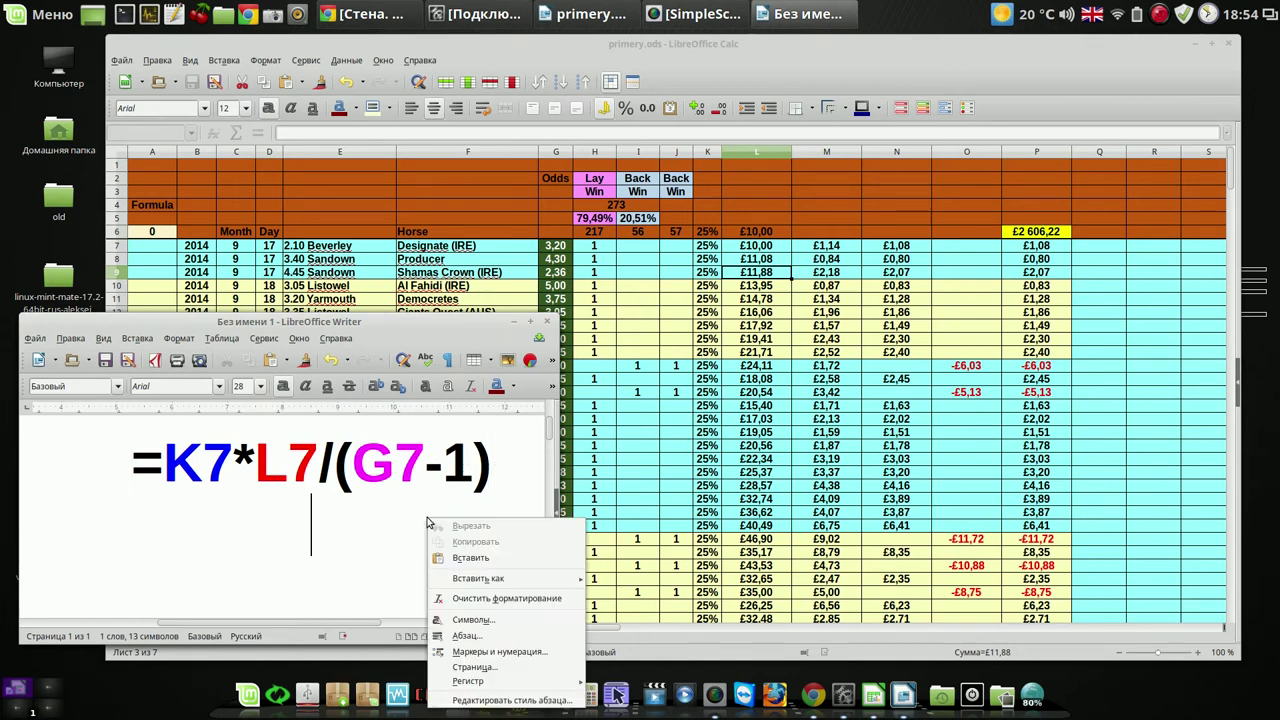
{"action": "left_click", "coordinate": [462, 557]}
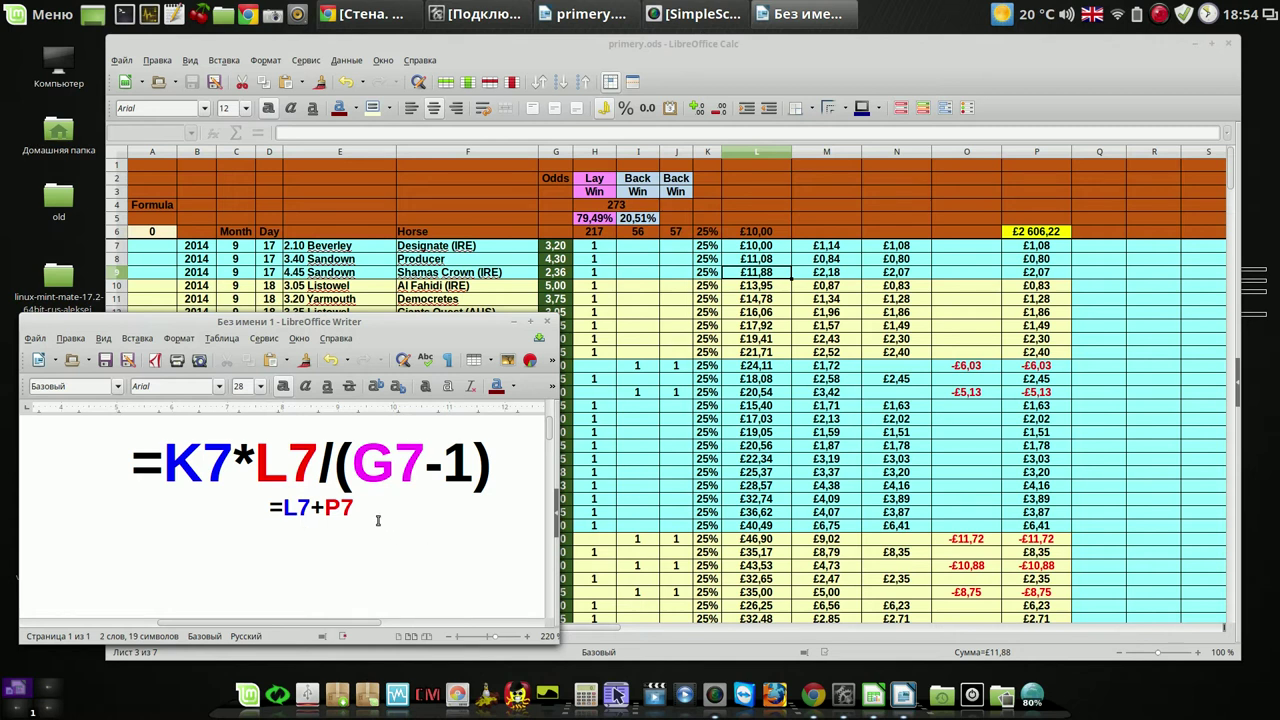
Step: Set the pasted =L7+P7 formula to font size 28 and place the cursor on a new line below it
{"action": "left_click_drag", "start_coordinate": [354, 508], "coordinate": [268, 508]}
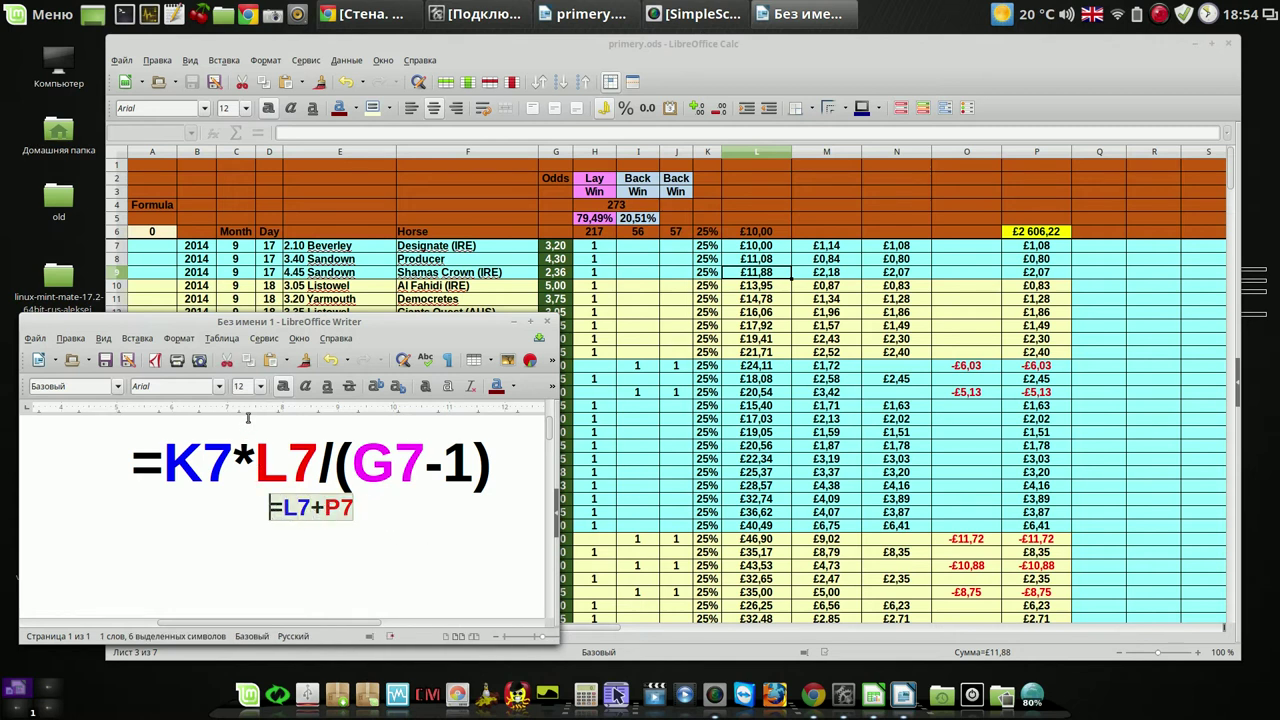
{"action": "left_click", "coordinate": [261, 387]}
{"action": "scroll", "coordinate": [252, 460], "scroll_direction": "down", "scroll_amount": 3}
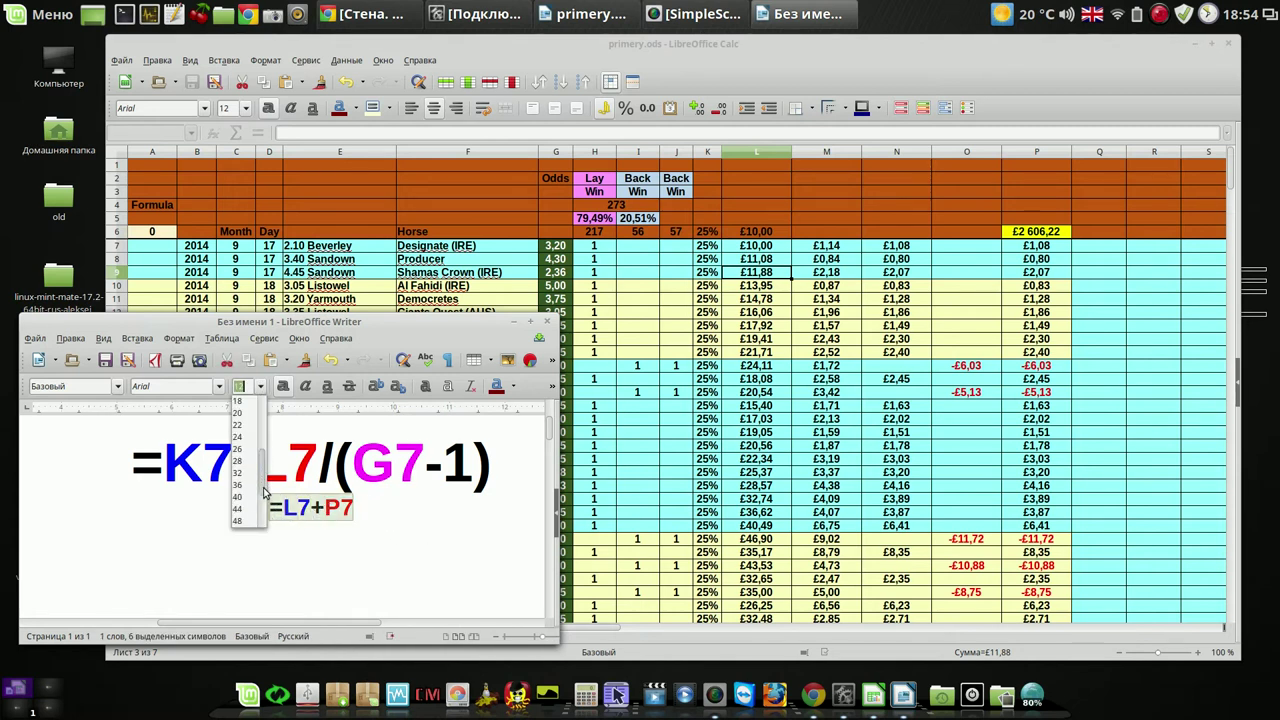
{"action": "left_click", "coordinate": [250, 461]}
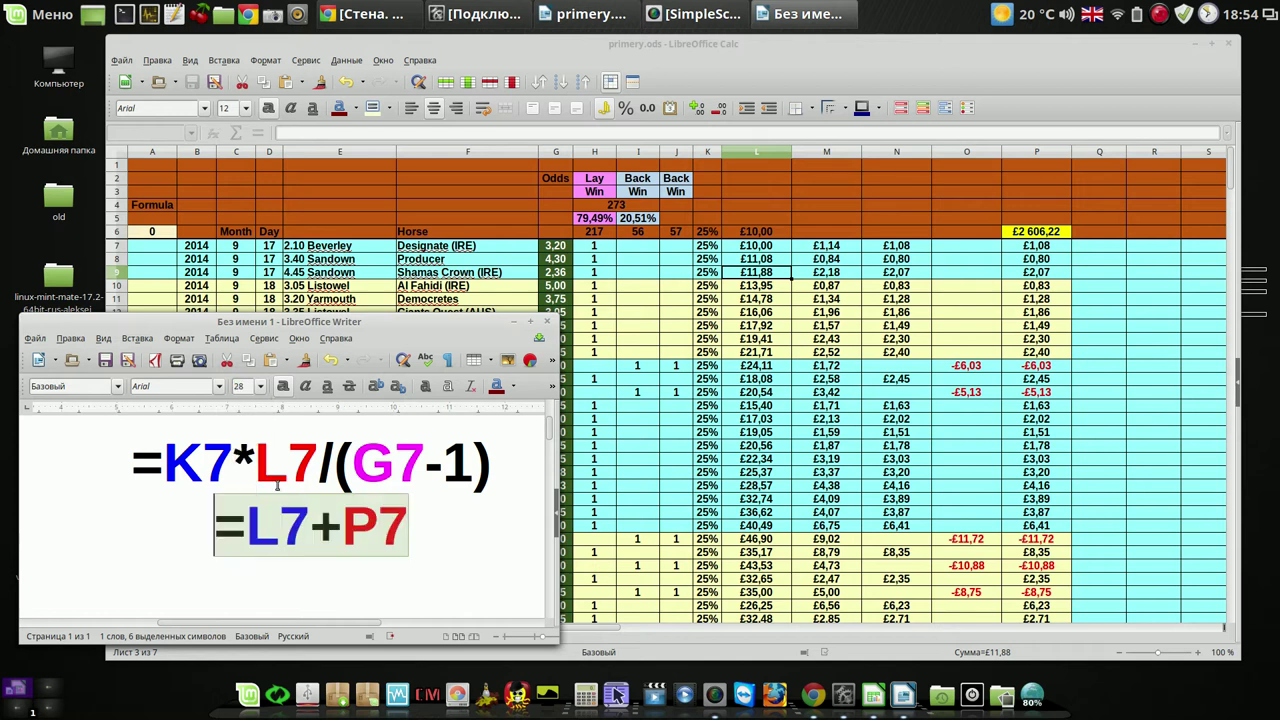
{"action": "left_click", "coordinate": [342, 560]}
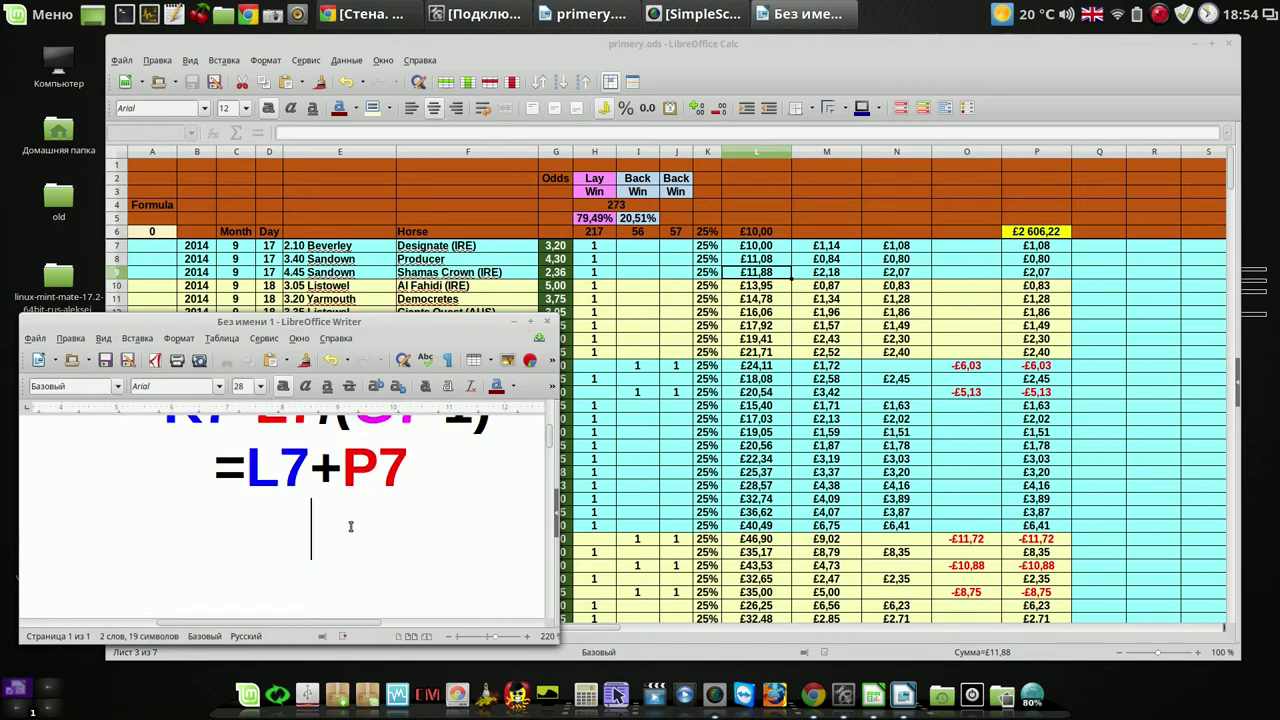
Step: Return to LibreOffice Calc and examine the running bank formulas in column L with the related N7 and P7 cells, including races further down
{"action": "left_click", "coordinate": [839, 202]}
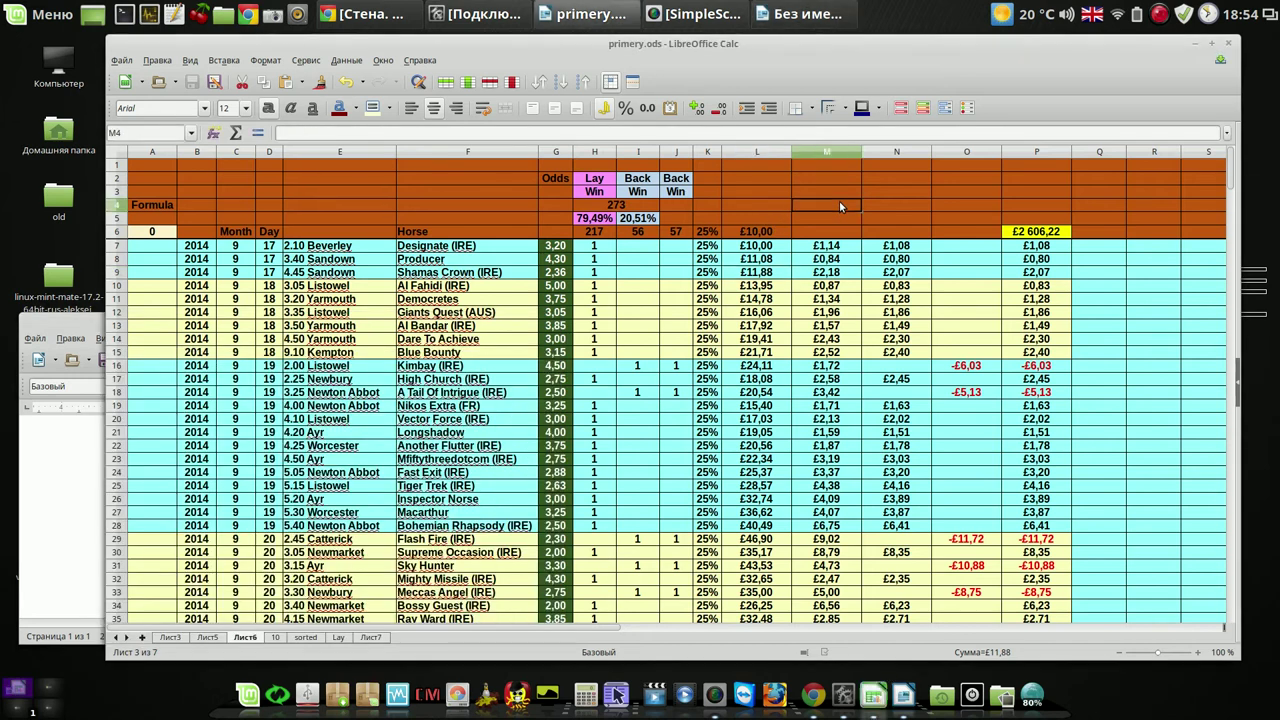
{"action": "left_click", "coordinate": [767, 261]}
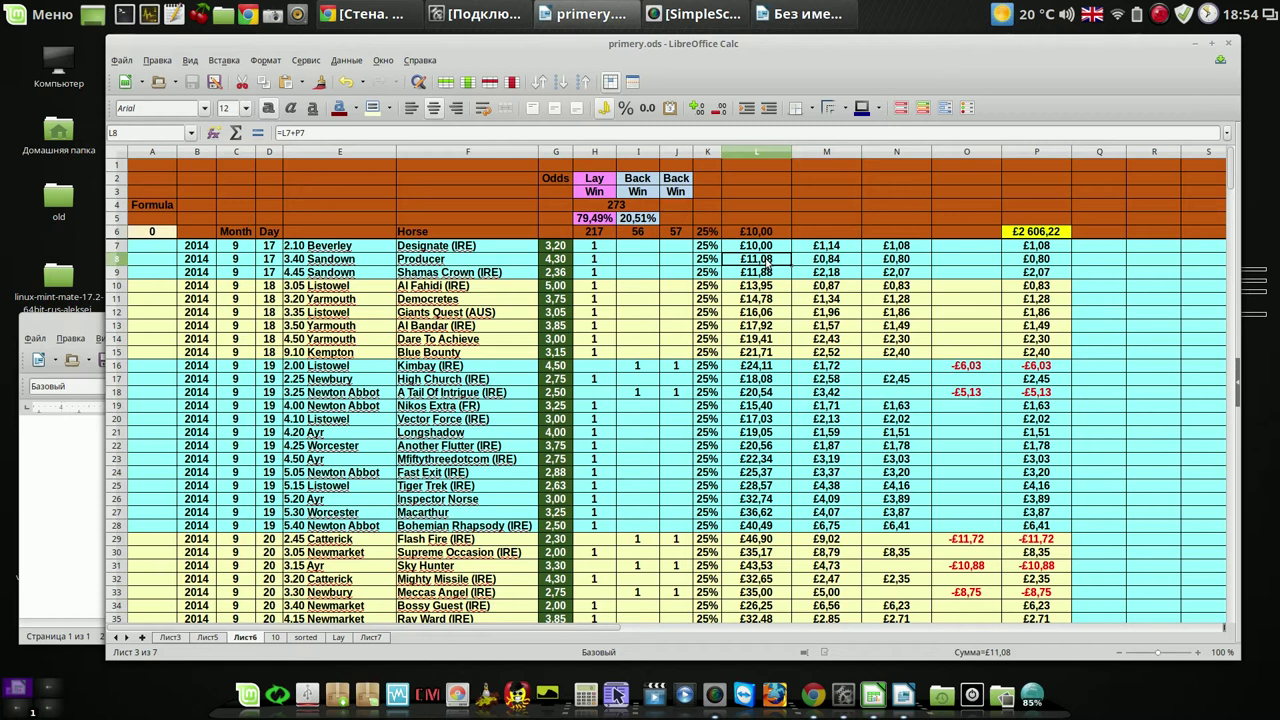
{"action": "left_click", "coordinate": [770, 245]}
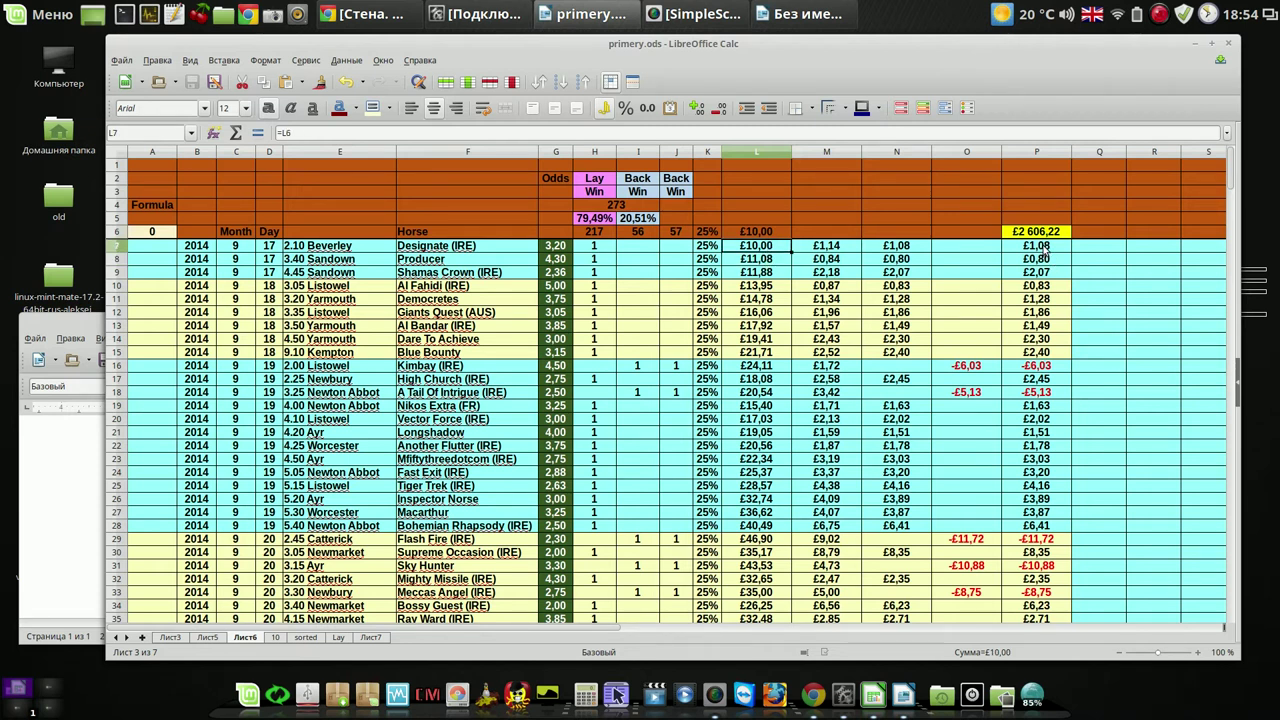
{"action": "left_click", "coordinate": [1043, 250]}
{"action": "left_click", "coordinate": [898, 246]}
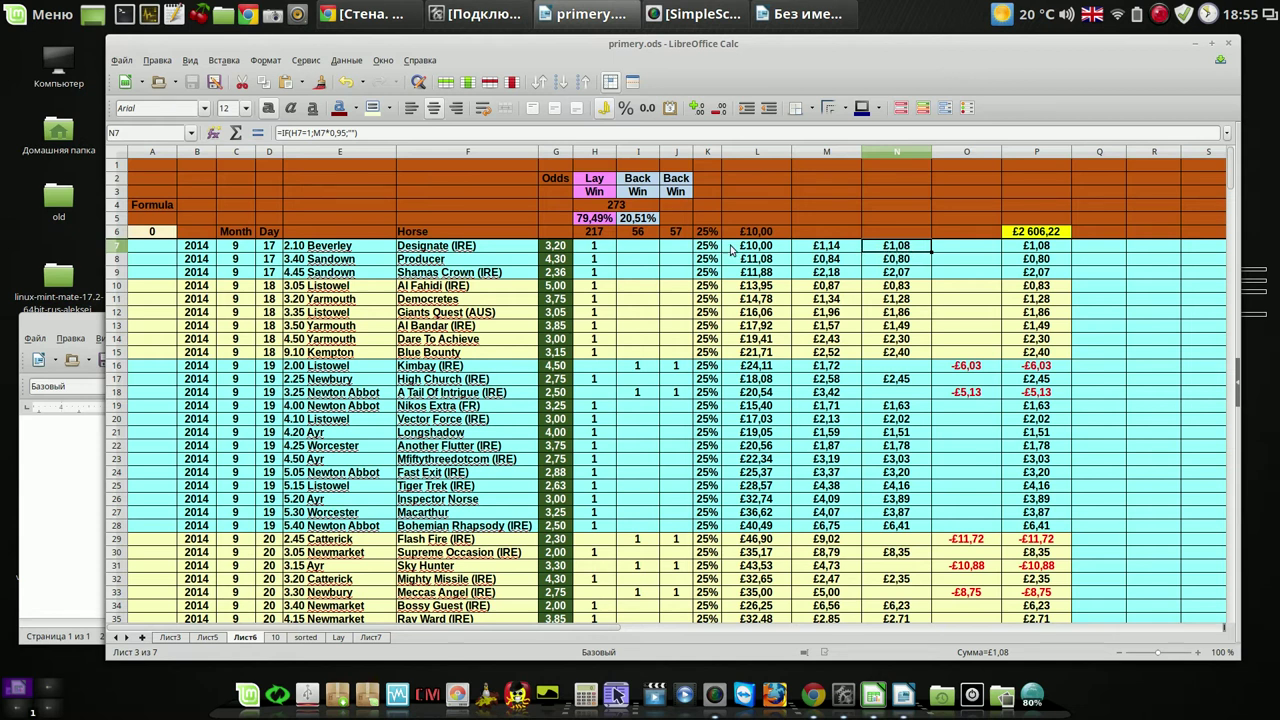
{"action": "left_click", "coordinate": [771, 264]}
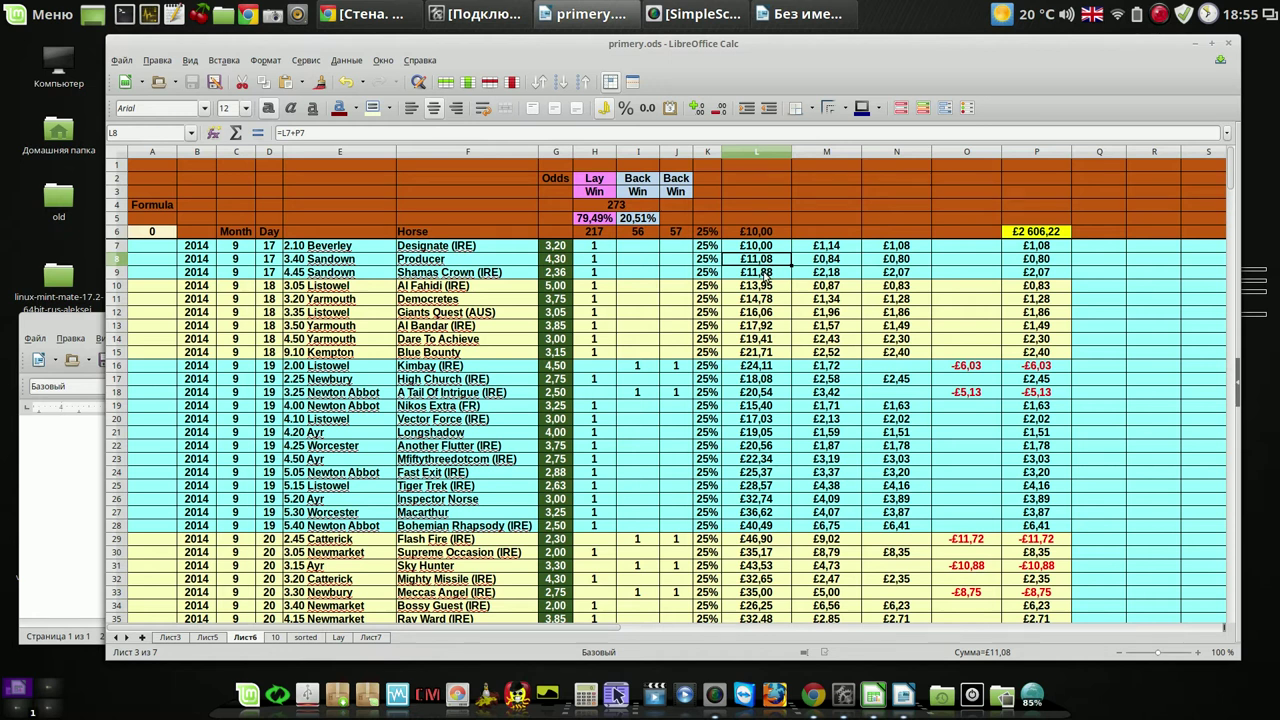
{"action": "left_click", "coordinate": [765, 274]}
{"action": "left_click", "coordinate": [770, 287]}
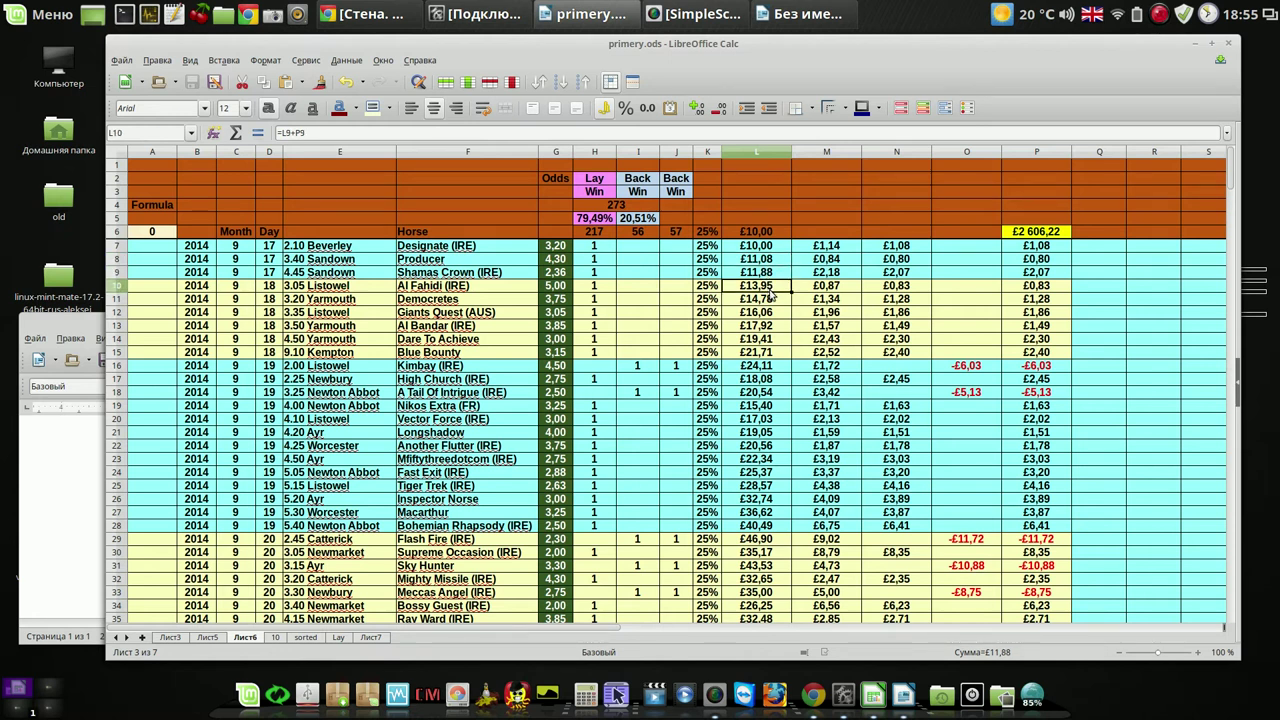
{"action": "left_click", "coordinate": [765, 367]}
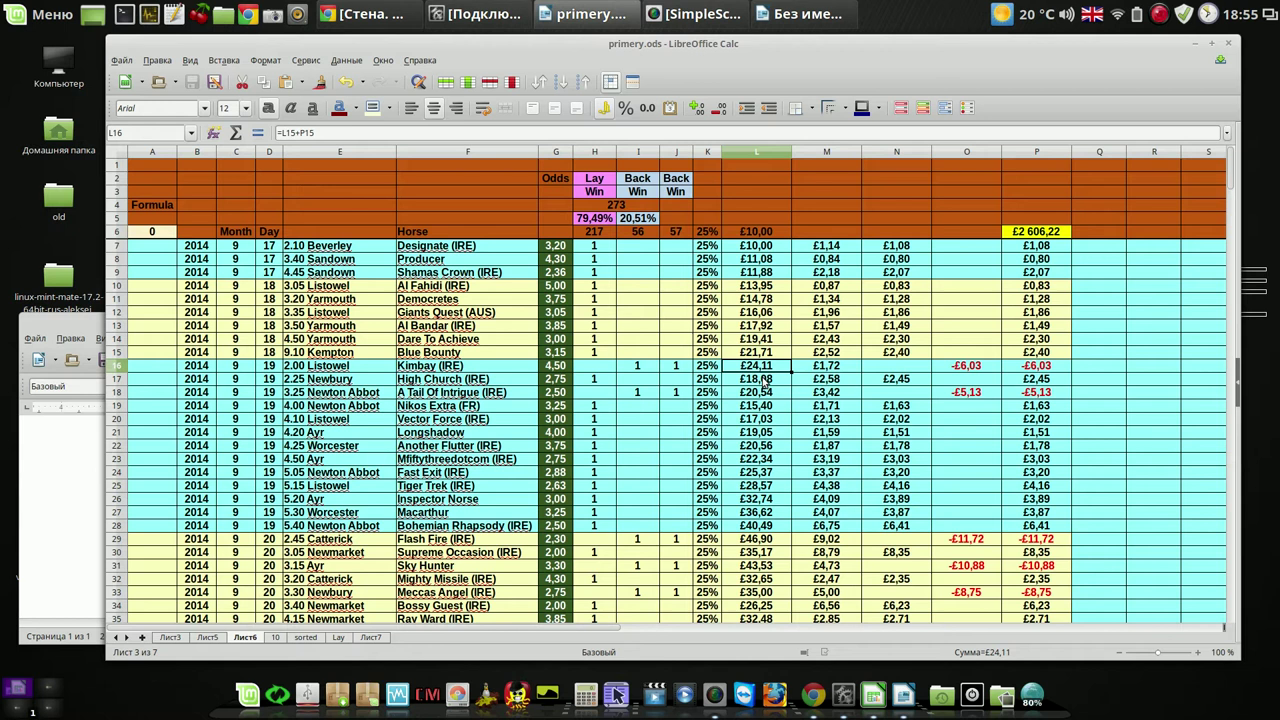
{"action": "left_click", "coordinate": [765, 382]}
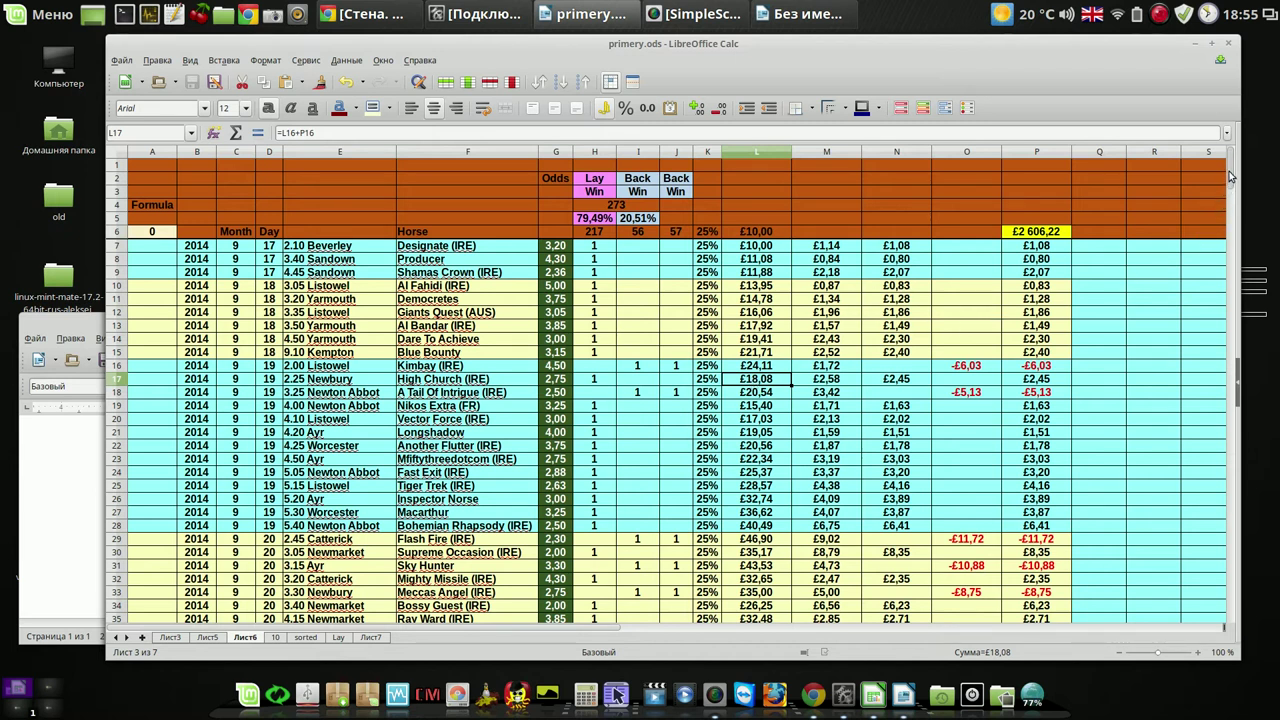
{"action": "left_click_drag", "start_coordinate": [1231, 171], "coordinate": [1236, 219]}
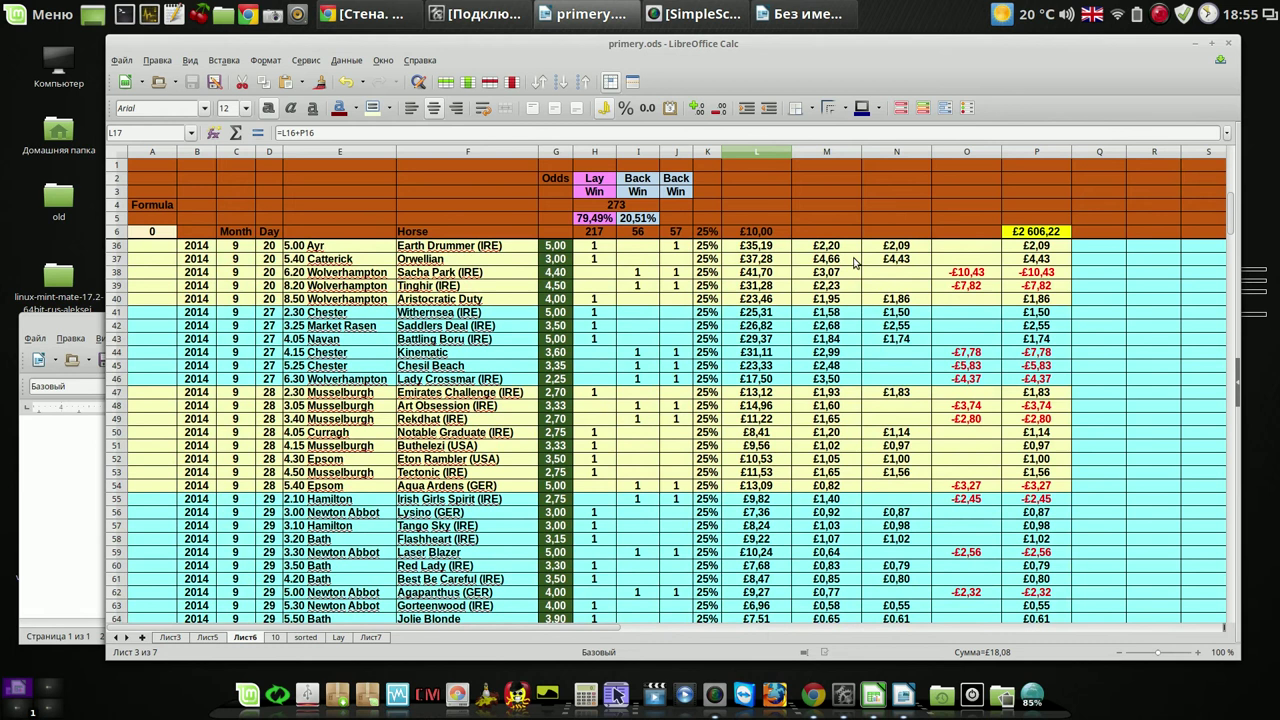
Step: Fill the runs of three consecutive Back Win cells J44:J46, J117:J119 and J159:J161 with yellow
{"action": "left_click_drag", "start_coordinate": [677, 353], "coordinate": [677, 379]}
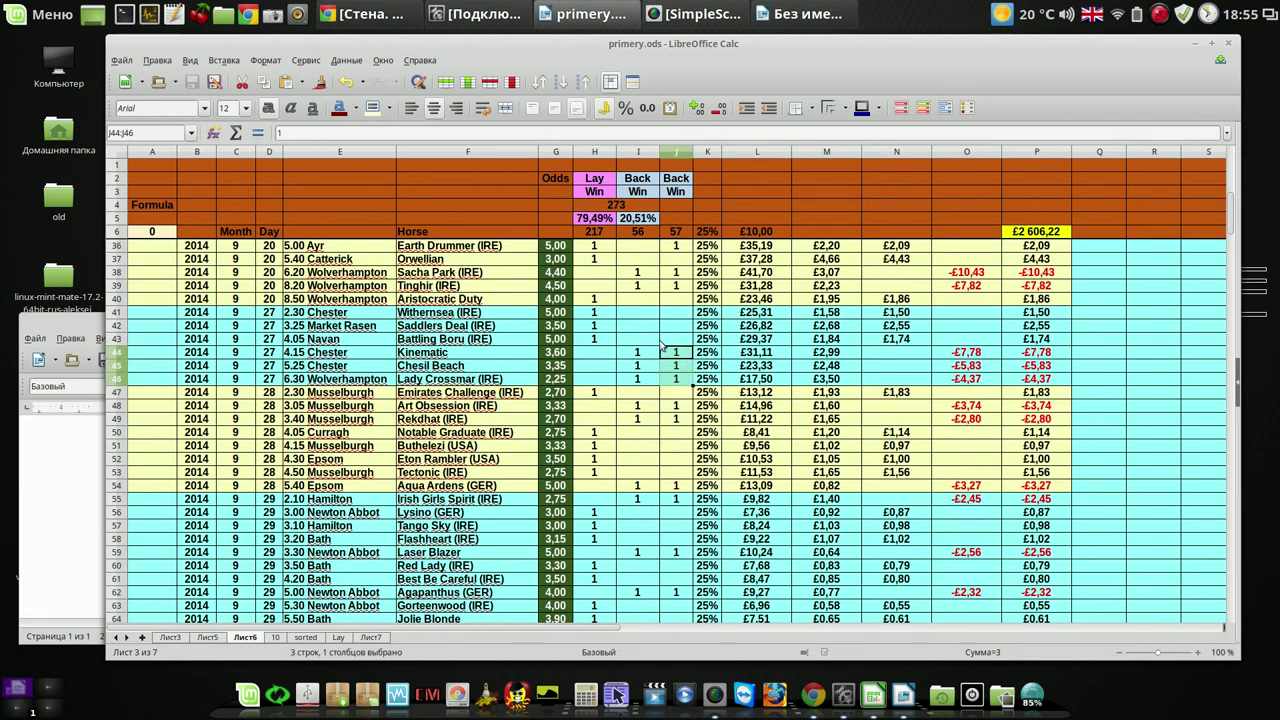
{"action": "left_click", "coordinate": [389, 108]}
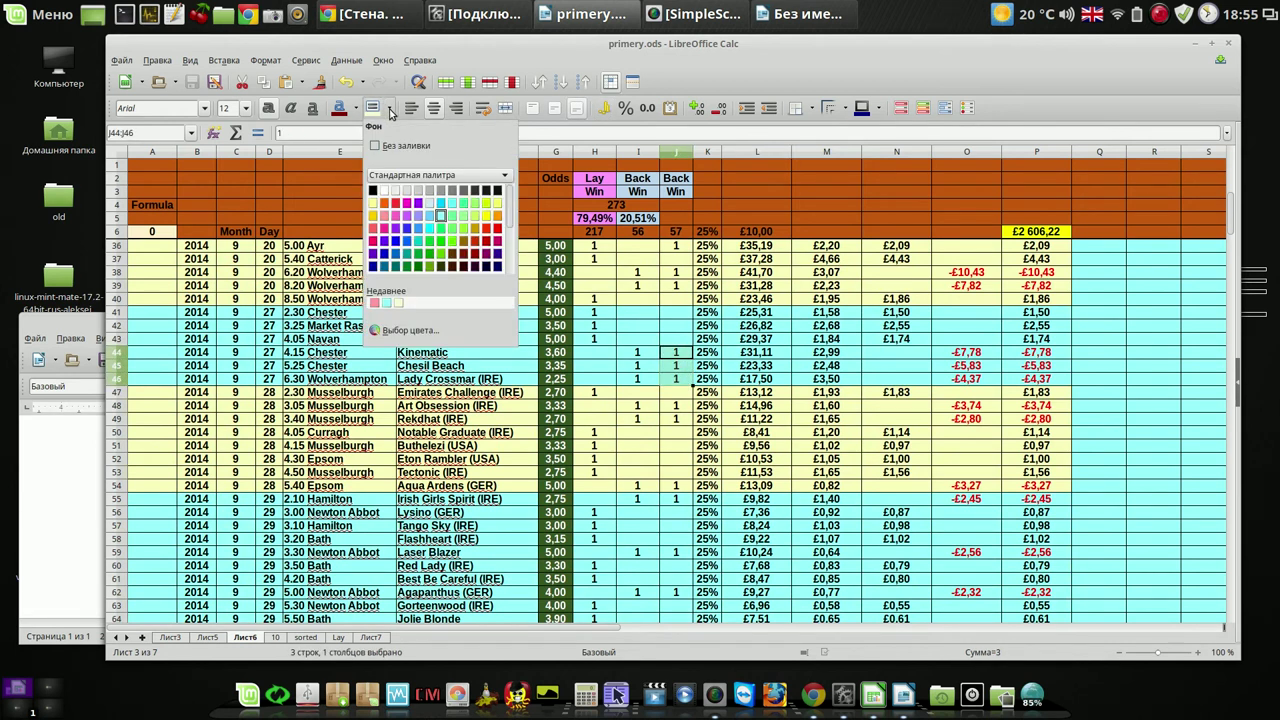
{"action": "left_click", "coordinate": [494, 218]}
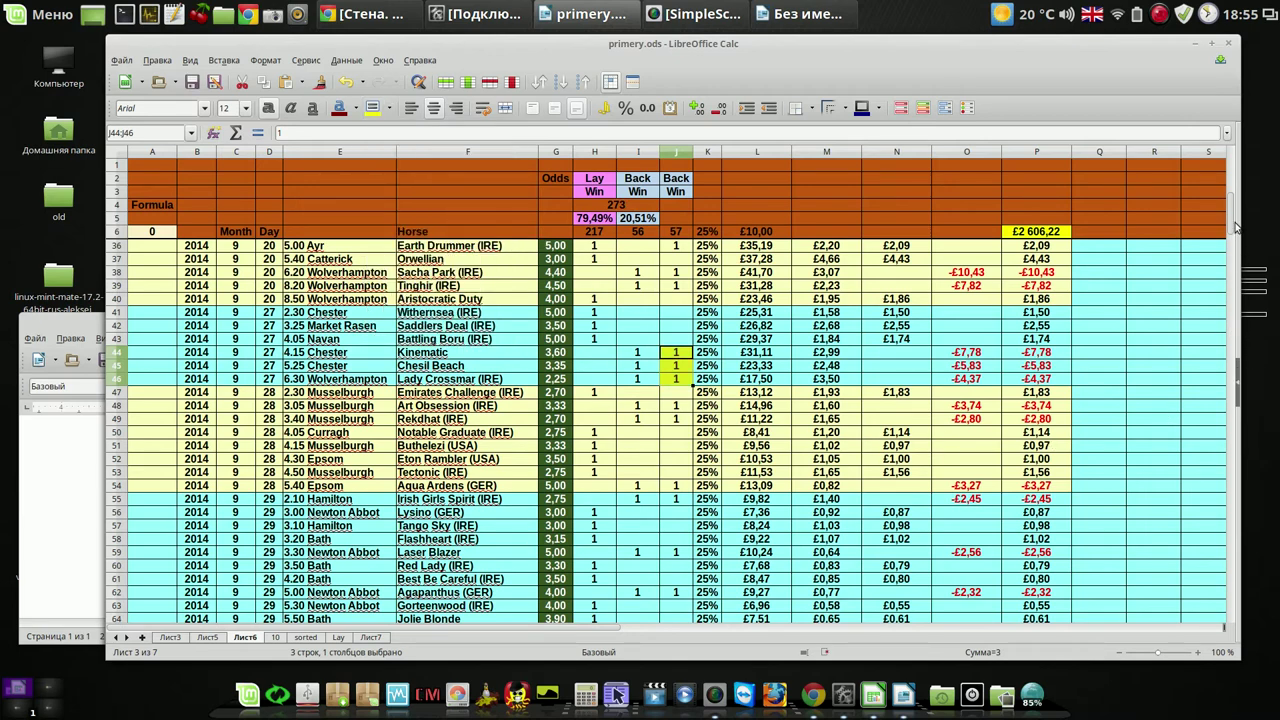
{"action": "left_click_drag", "start_coordinate": [1231, 214], "coordinate": [1237, 330]}
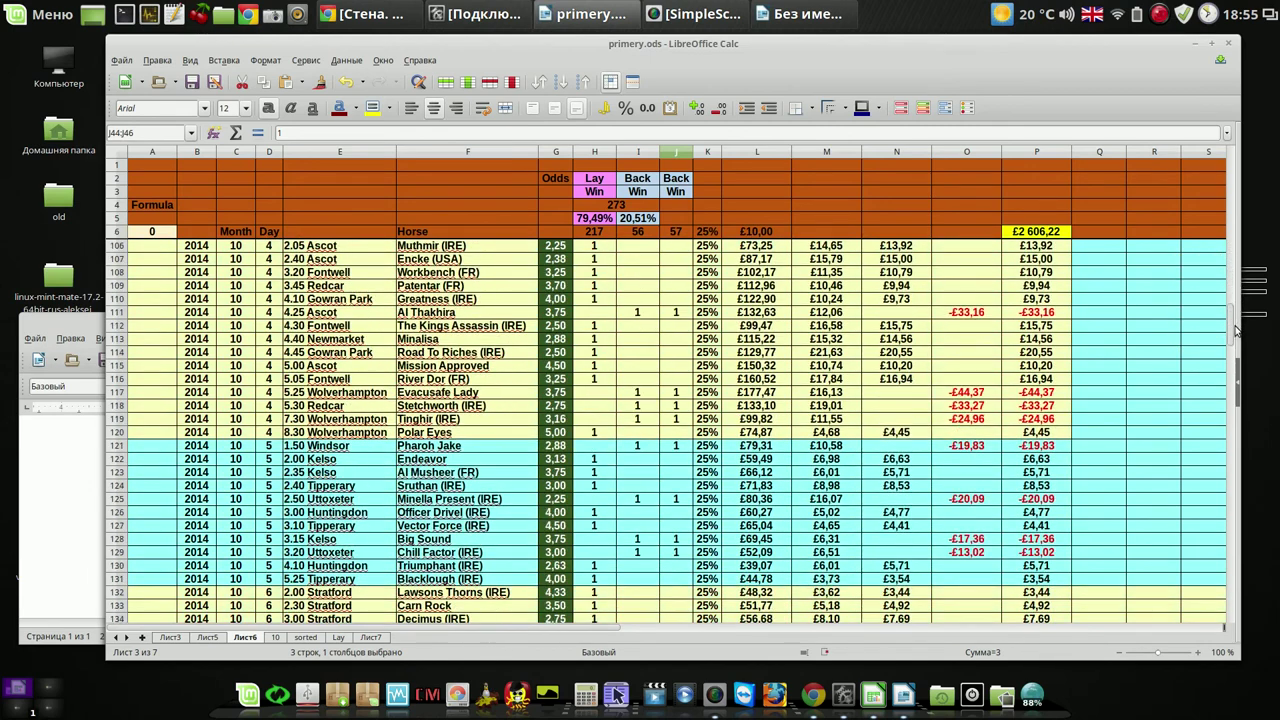
{"action": "left_click_drag", "start_coordinate": [665, 398], "coordinate": [680, 420]}
{"action": "left_click", "coordinate": [372, 109]}
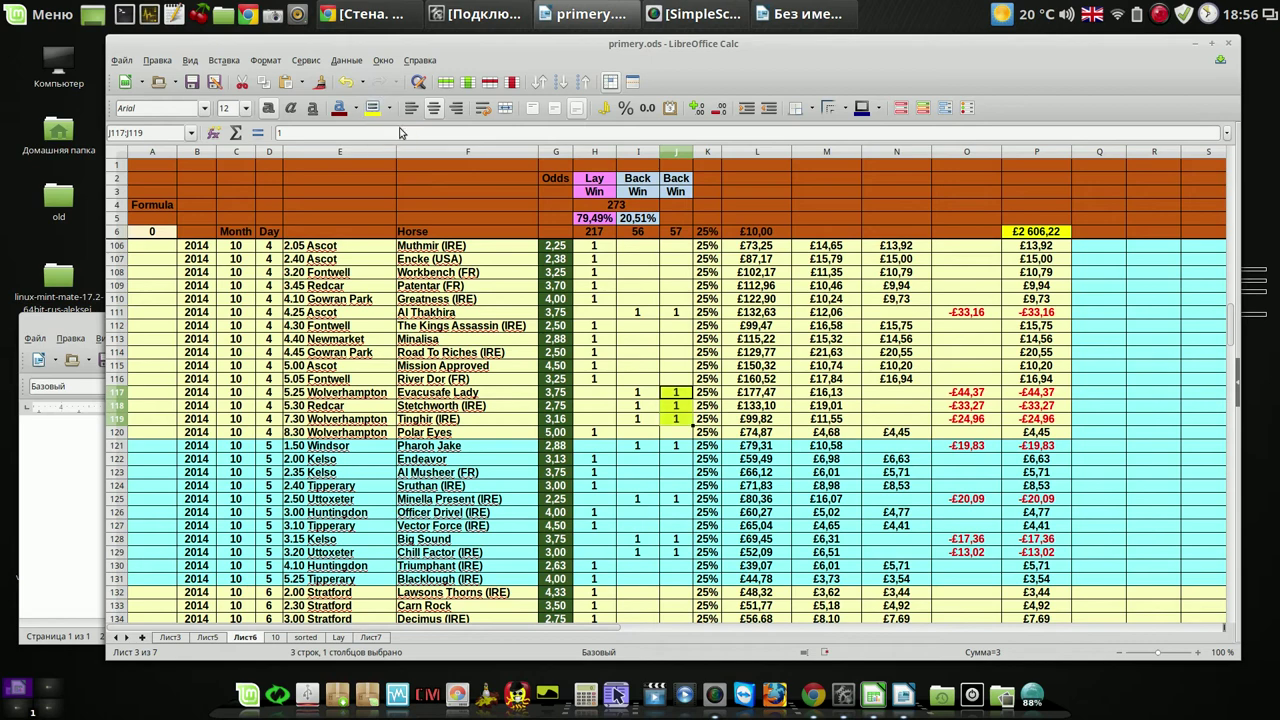
{"action": "left_click_drag", "start_coordinate": [1233, 318], "coordinate": [1243, 392]}
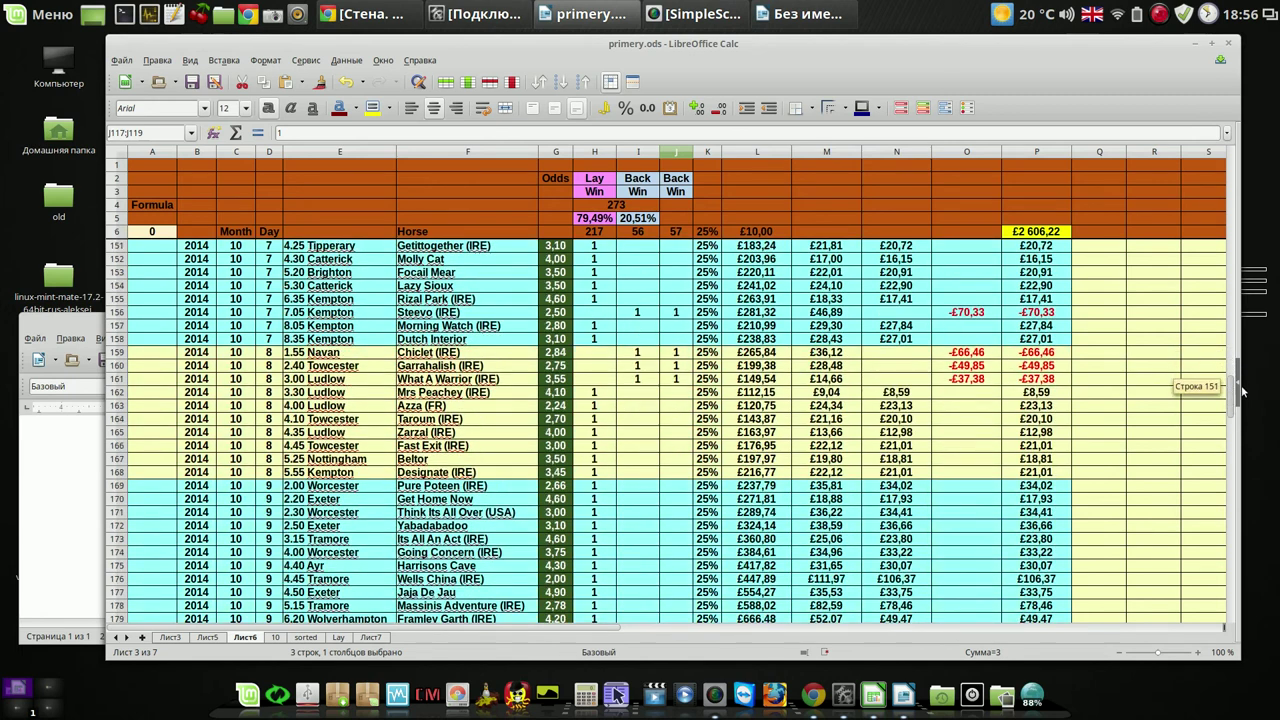
{"action": "left_click_drag", "start_coordinate": [683, 356], "coordinate": [680, 381]}
{"action": "left_click", "coordinate": [370, 108]}
Step: On sheet 10, fill cell J11 with yellow and check the bank formula in M12
{"action": "left_click_drag", "start_coordinate": [1234, 388], "coordinate": [1234, 560]}
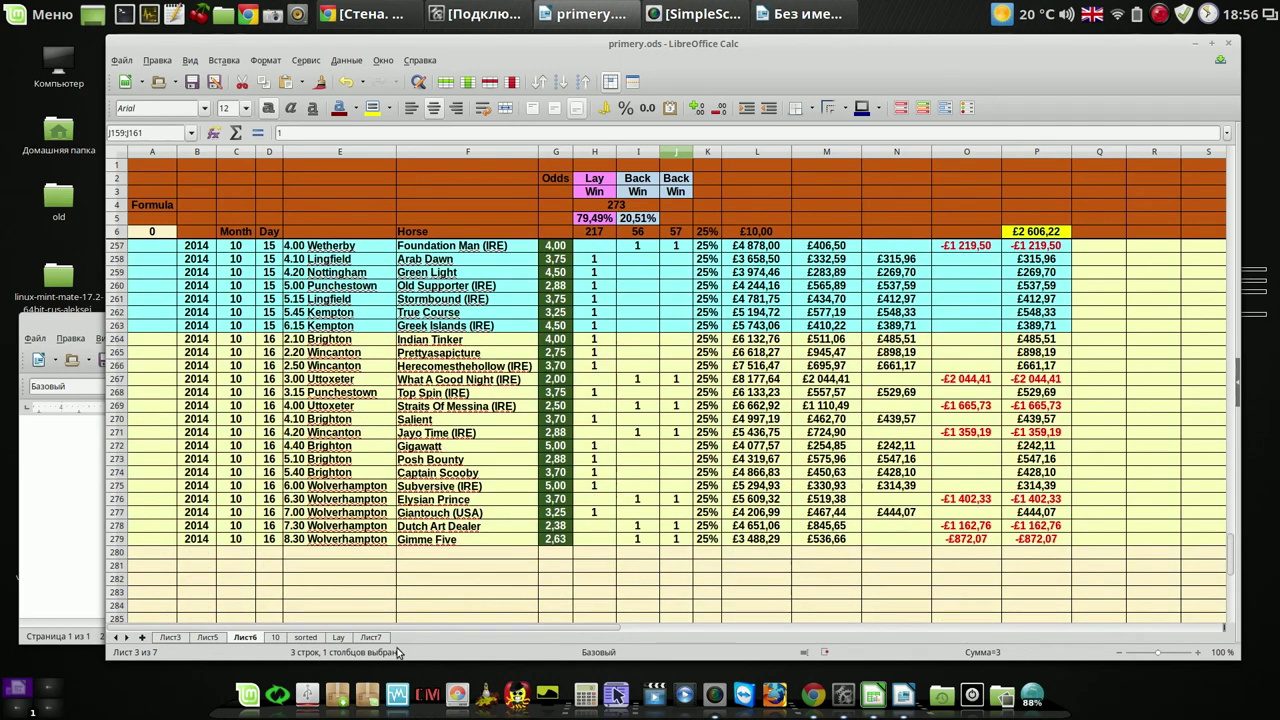
{"action": "left_click", "coordinate": [275, 637]}
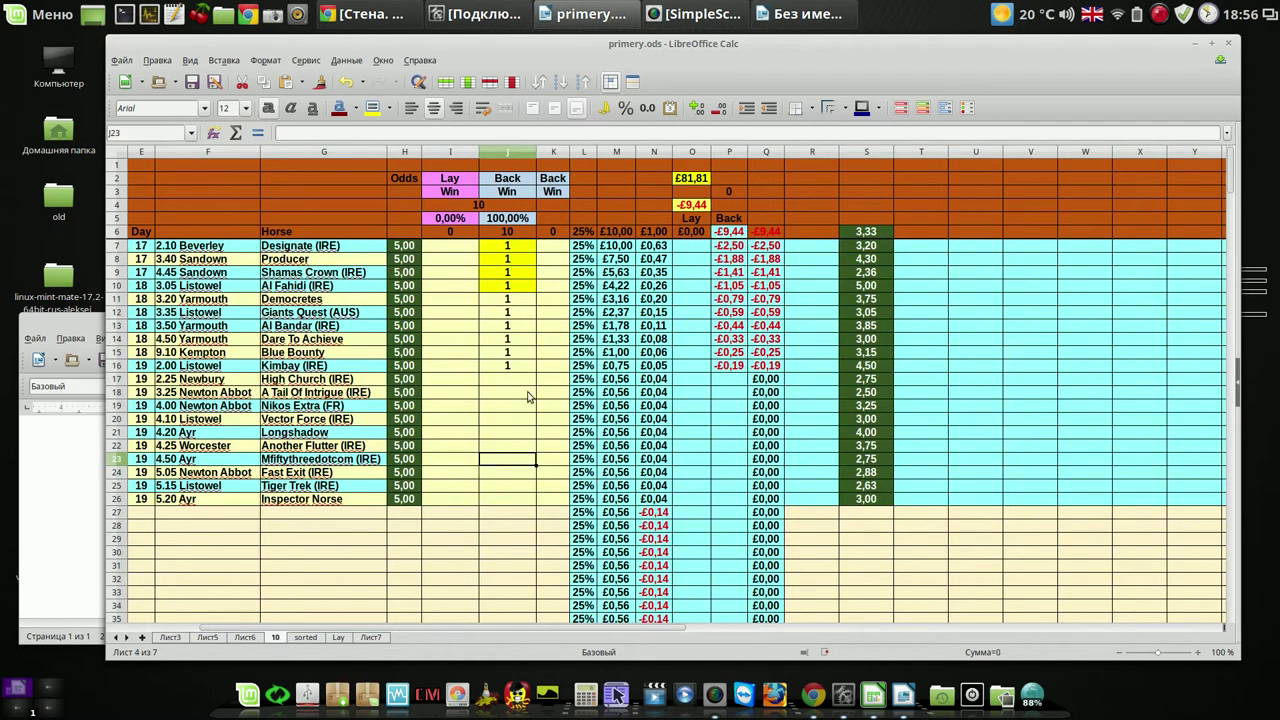
{"action": "left_click", "coordinate": [522, 405]}
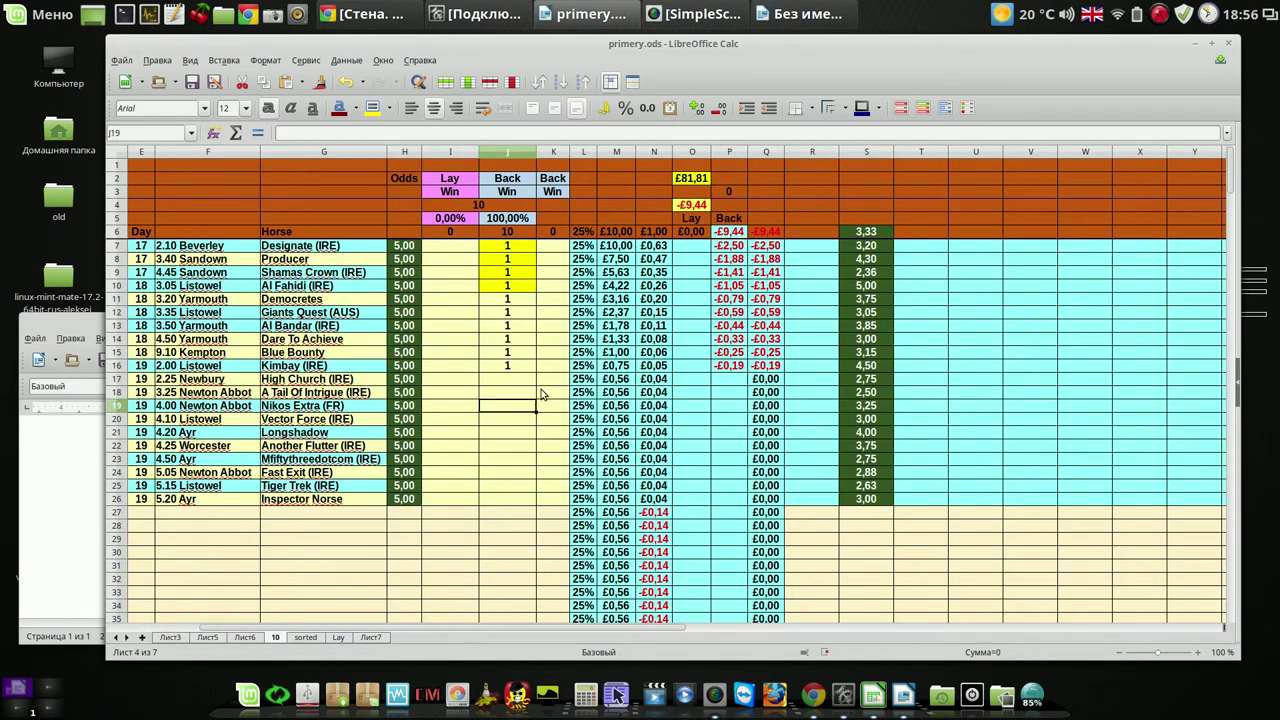
{"action": "left_click", "coordinate": [522, 299]}
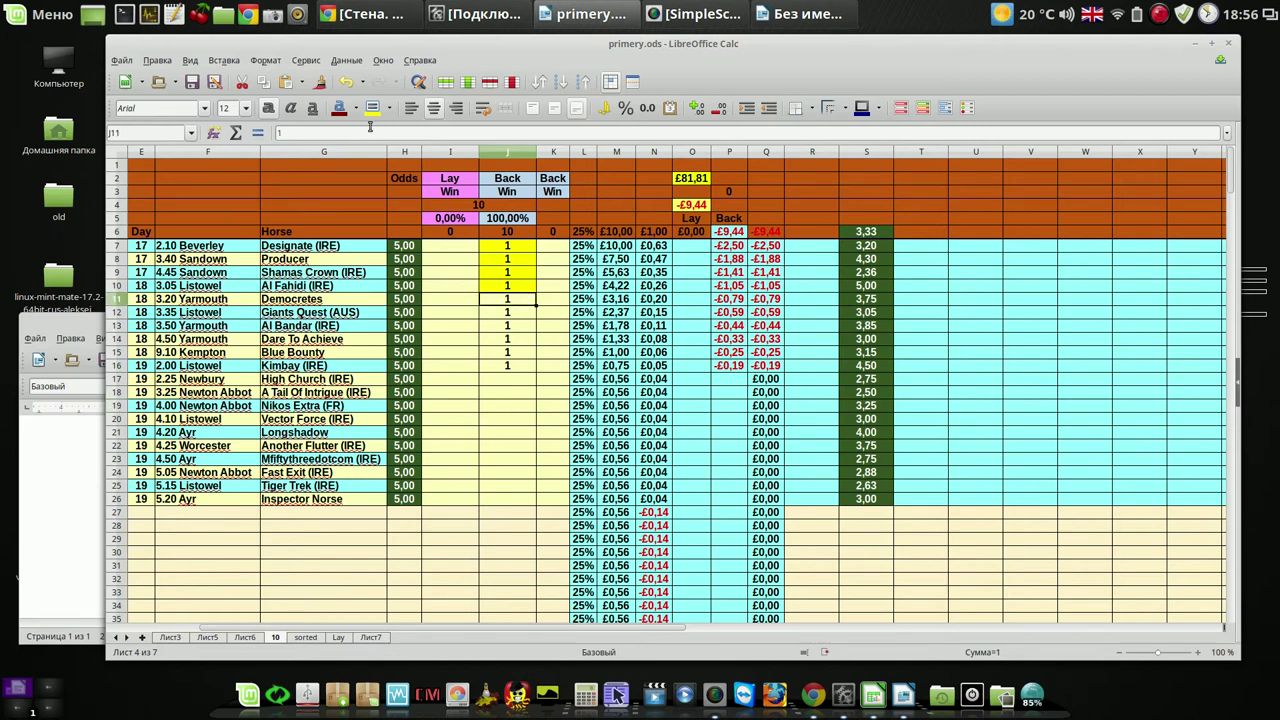
{"action": "left_click", "coordinate": [621, 315]}
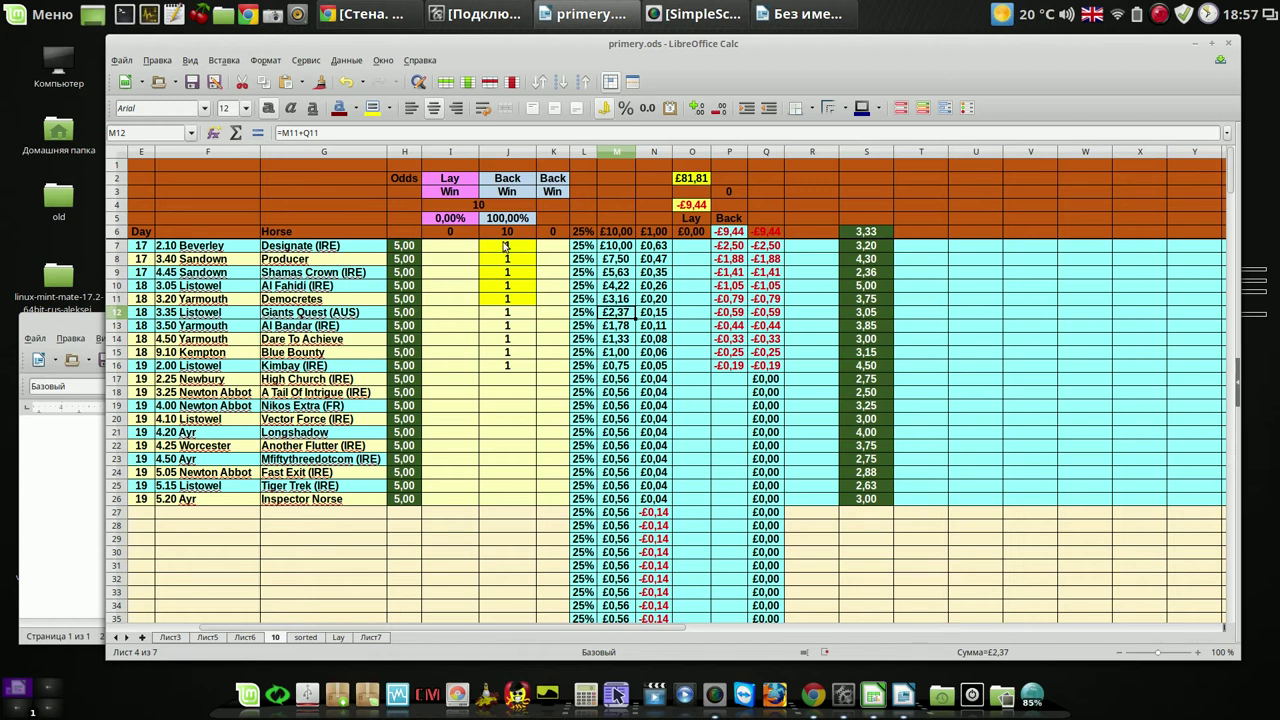
Step: Fill the first four Back Win cells J7:J10 on sheet 10 with green
{"action": "left_click_drag", "start_coordinate": [506, 246], "coordinate": [506, 286]}
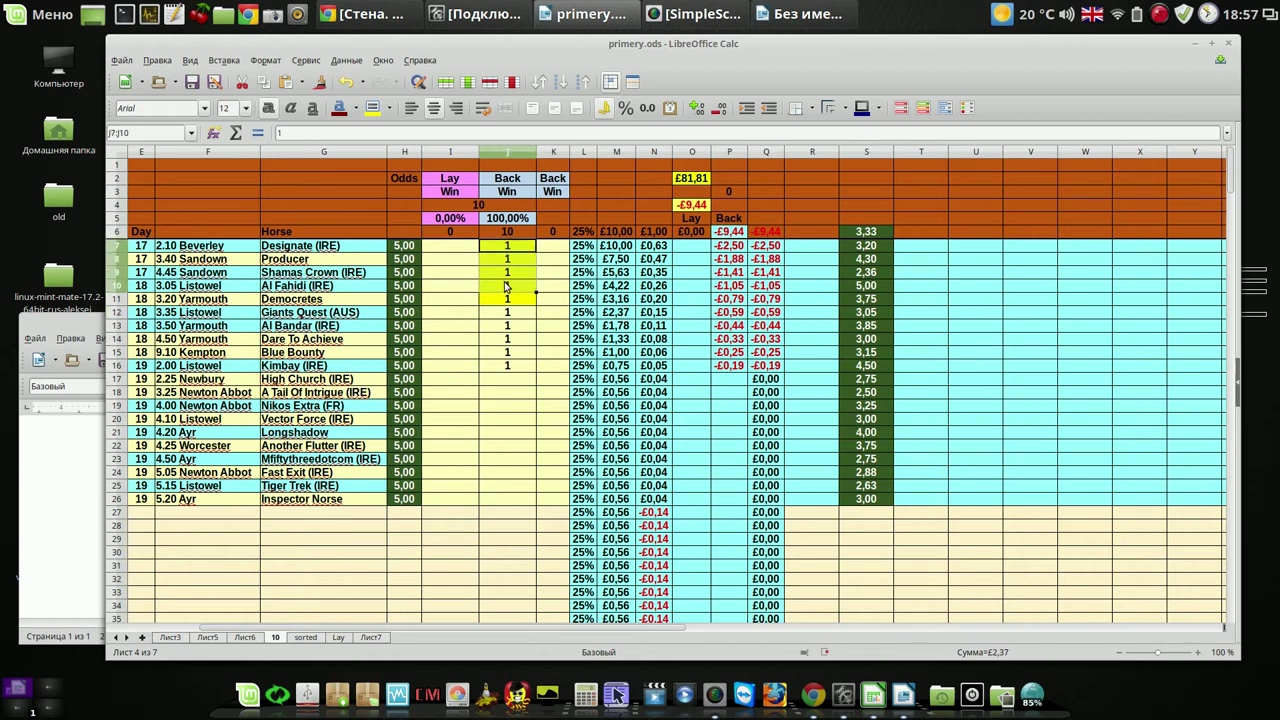
{"action": "left_click", "coordinate": [390, 109]}
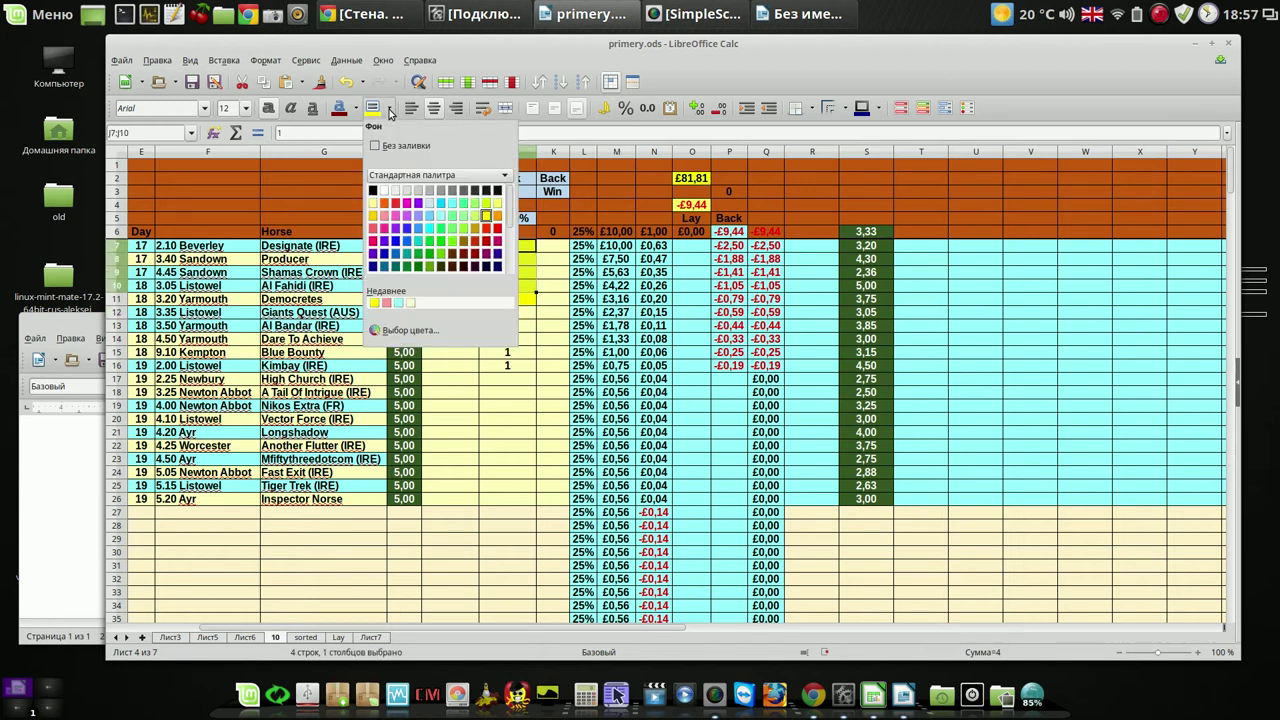
{"action": "left_click", "coordinate": [441, 241]}
{"action": "left_click", "coordinate": [491, 434]}
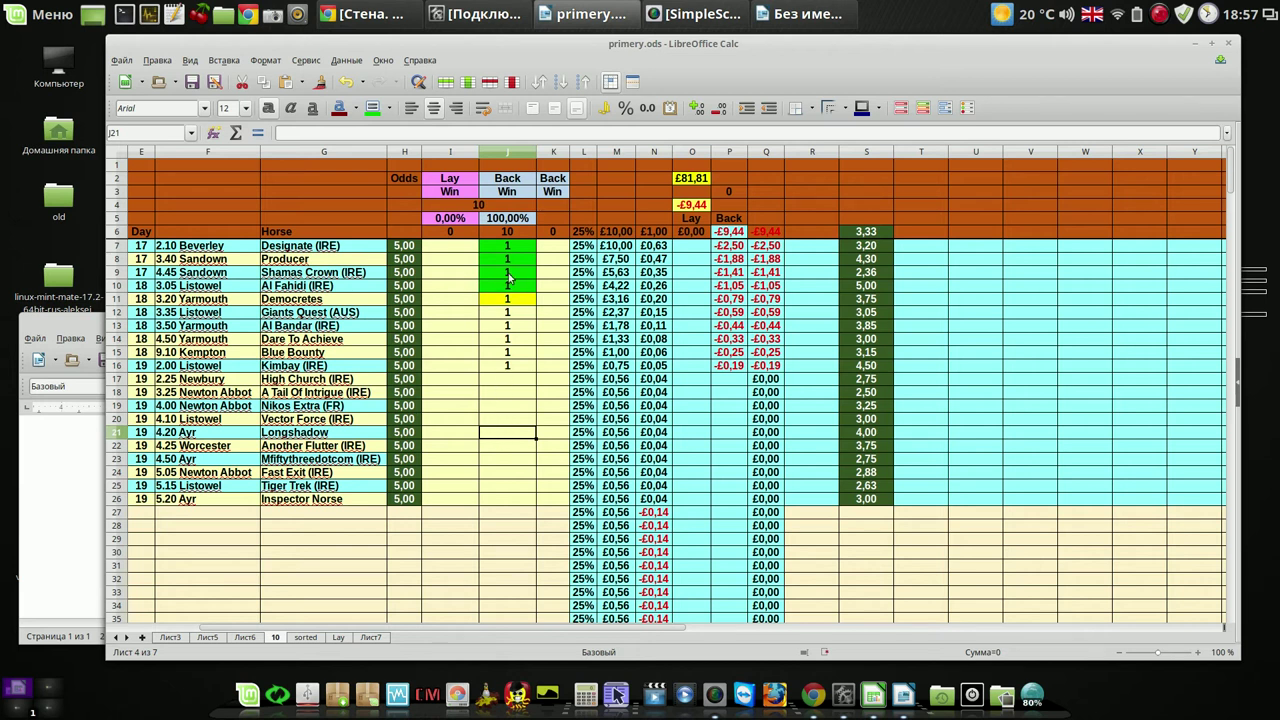
Step: Change the fill of J7:J9 to yellow, leaving J10 green, and check the bank formula in M10
{"action": "left_click_drag", "start_coordinate": [517, 250], "coordinate": [514, 278]}
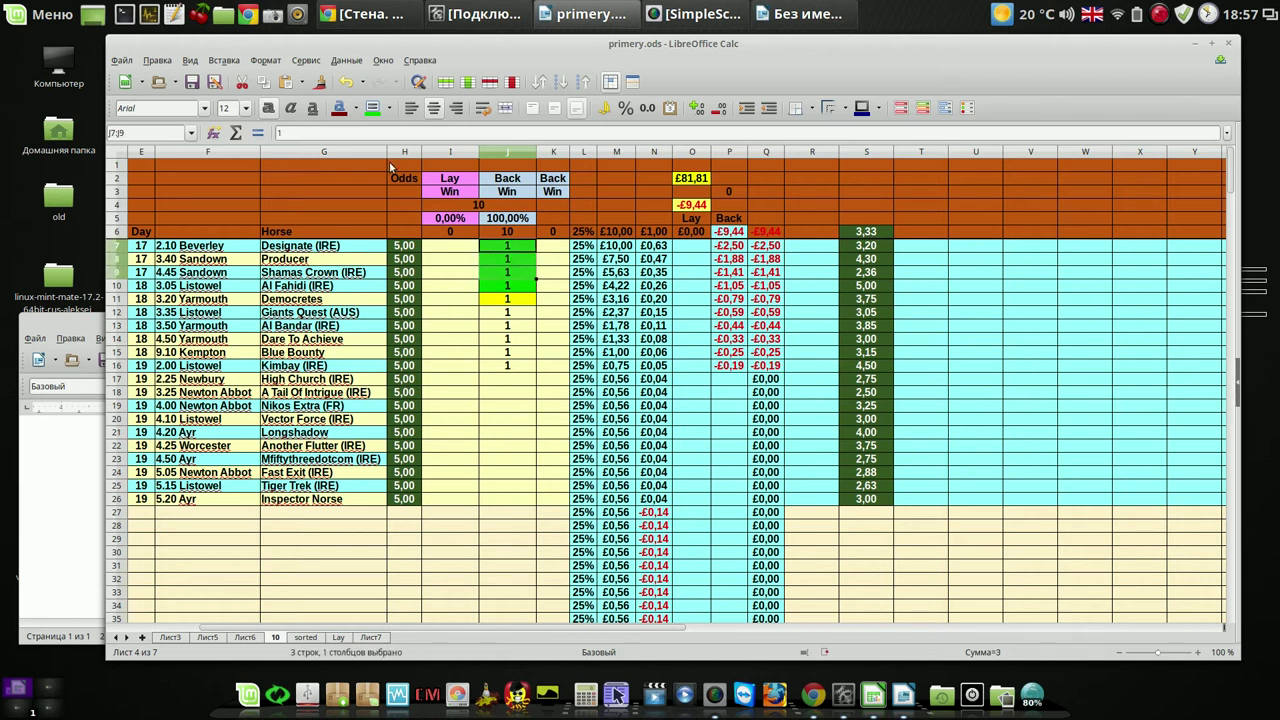
{"action": "left_click", "coordinate": [389, 108]}
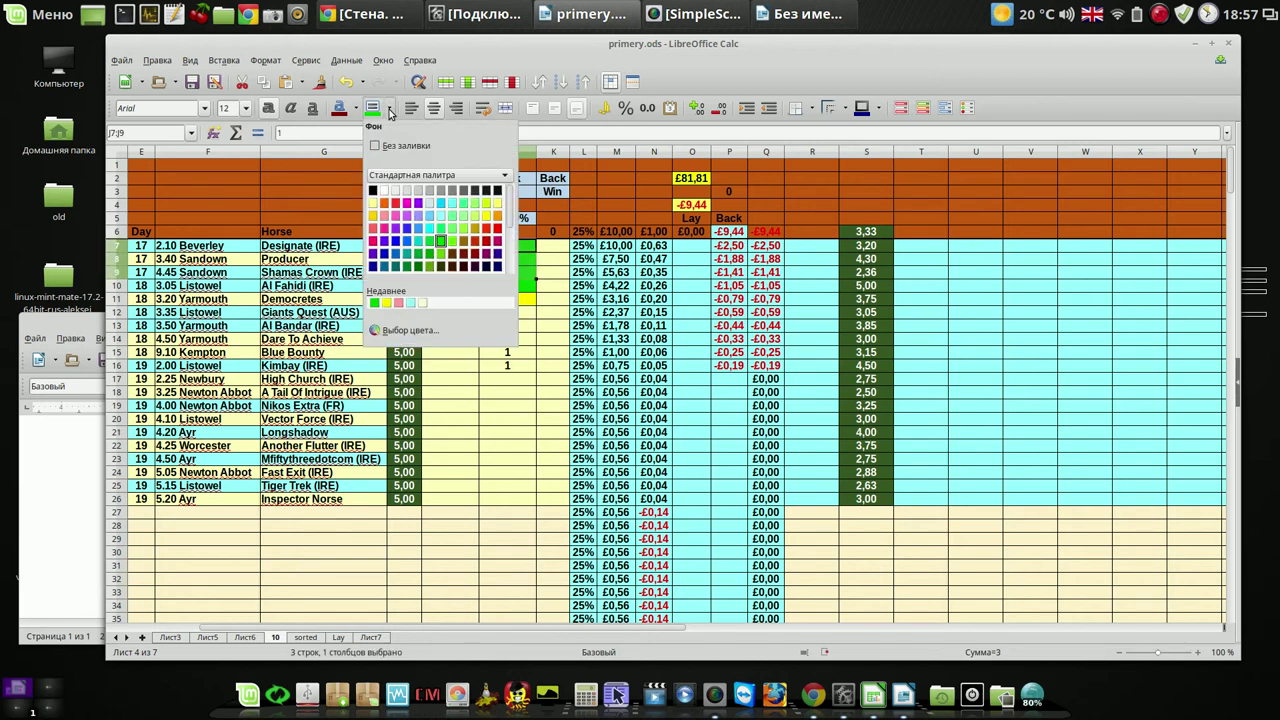
{"action": "left_click", "coordinate": [485, 216]}
{"action": "left_click", "coordinate": [493, 420]}
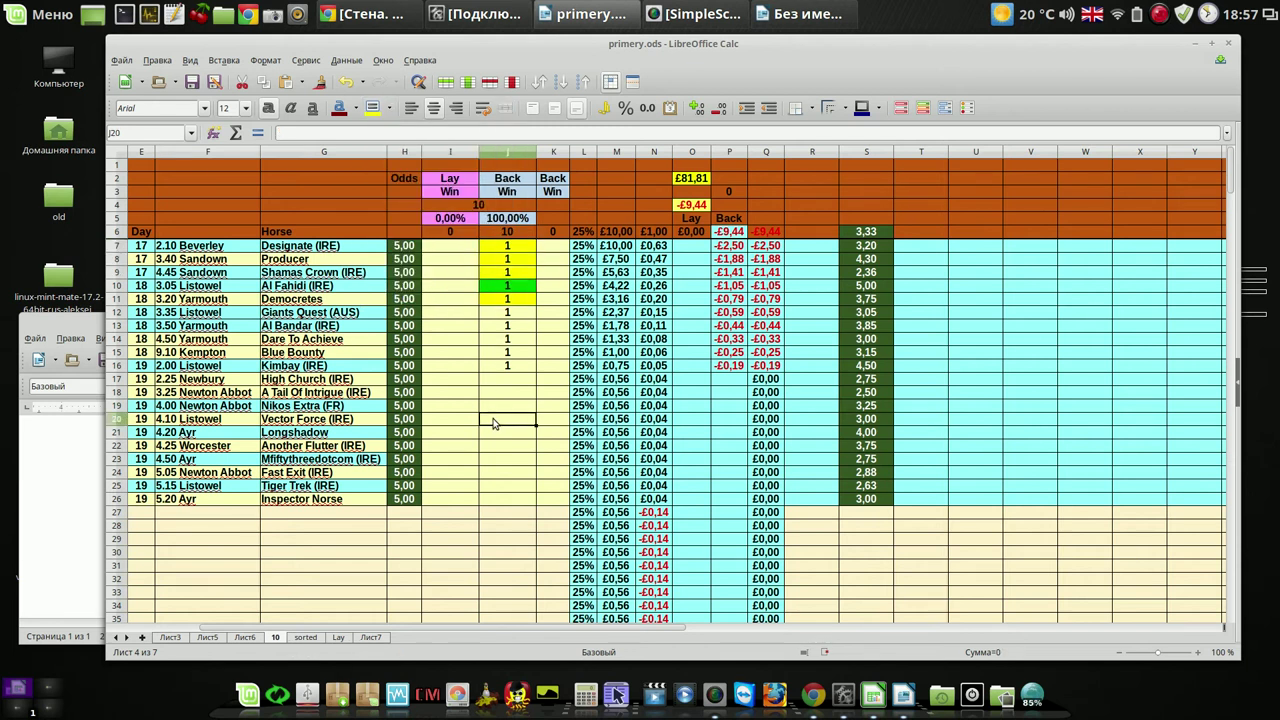
{"action": "left_click", "coordinate": [622, 289]}
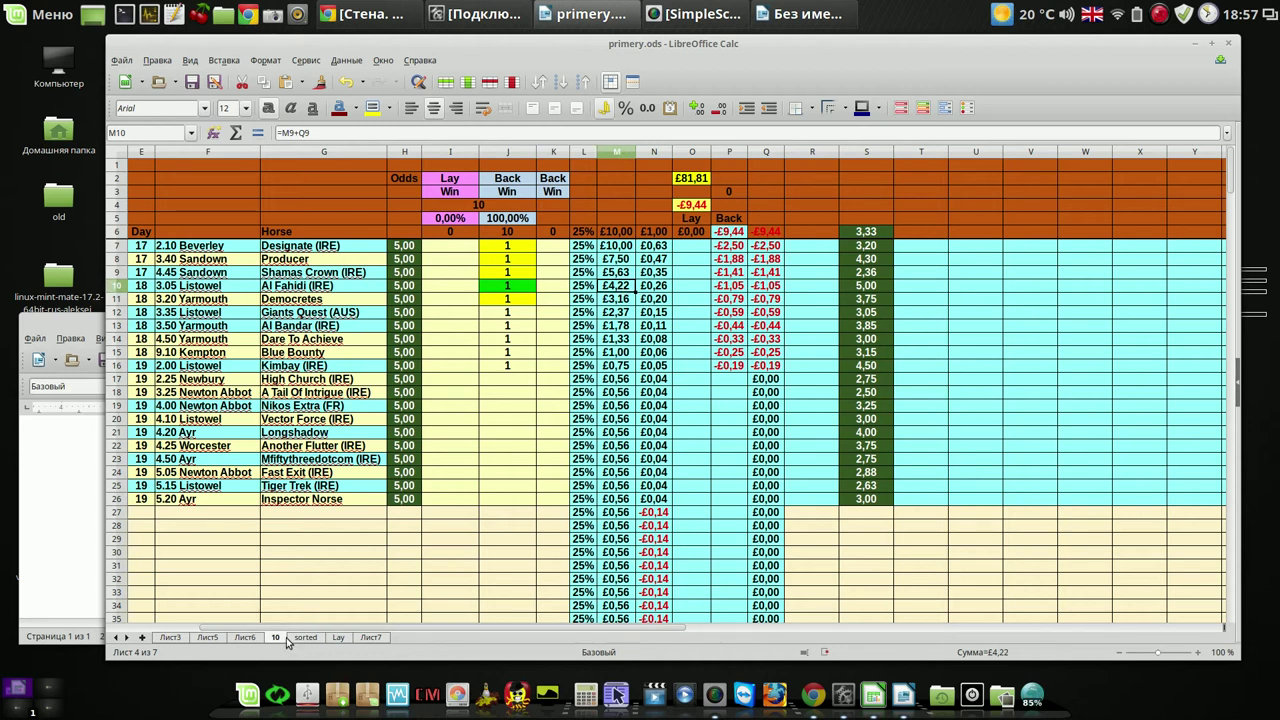
Step: Return to sheet Лист6 and examine the bank progression from the first to the last race and the total formula in P6
{"action": "left_click", "coordinate": [246, 638]}
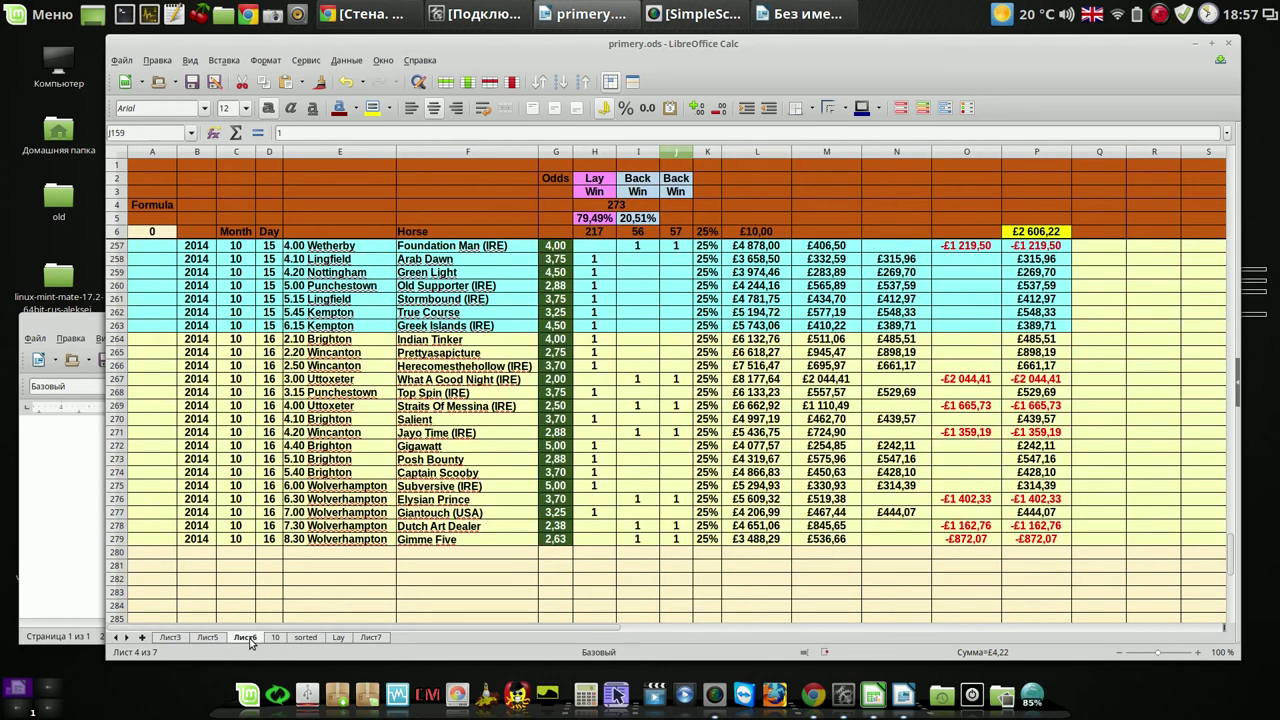
{"action": "left_click", "coordinate": [587, 609]}
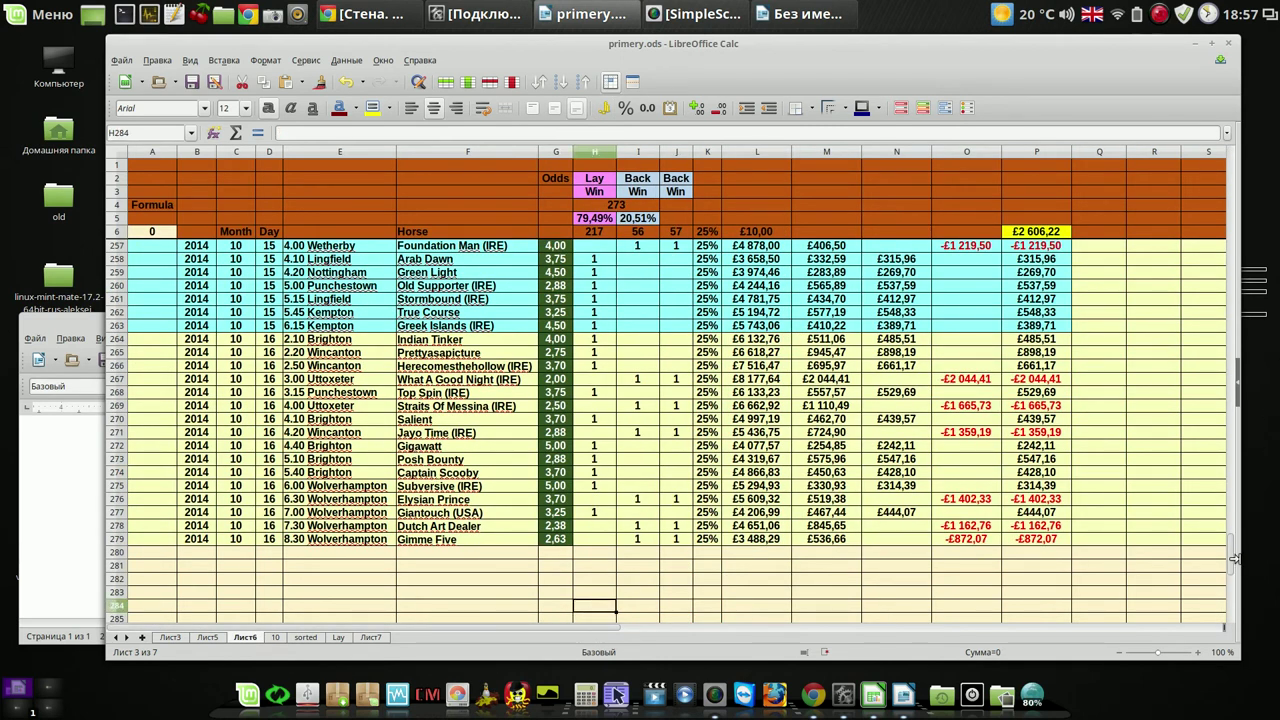
{"action": "left_click_drag", "start_coordinate": [1234, 570], "coordinate": [1208, 250]}
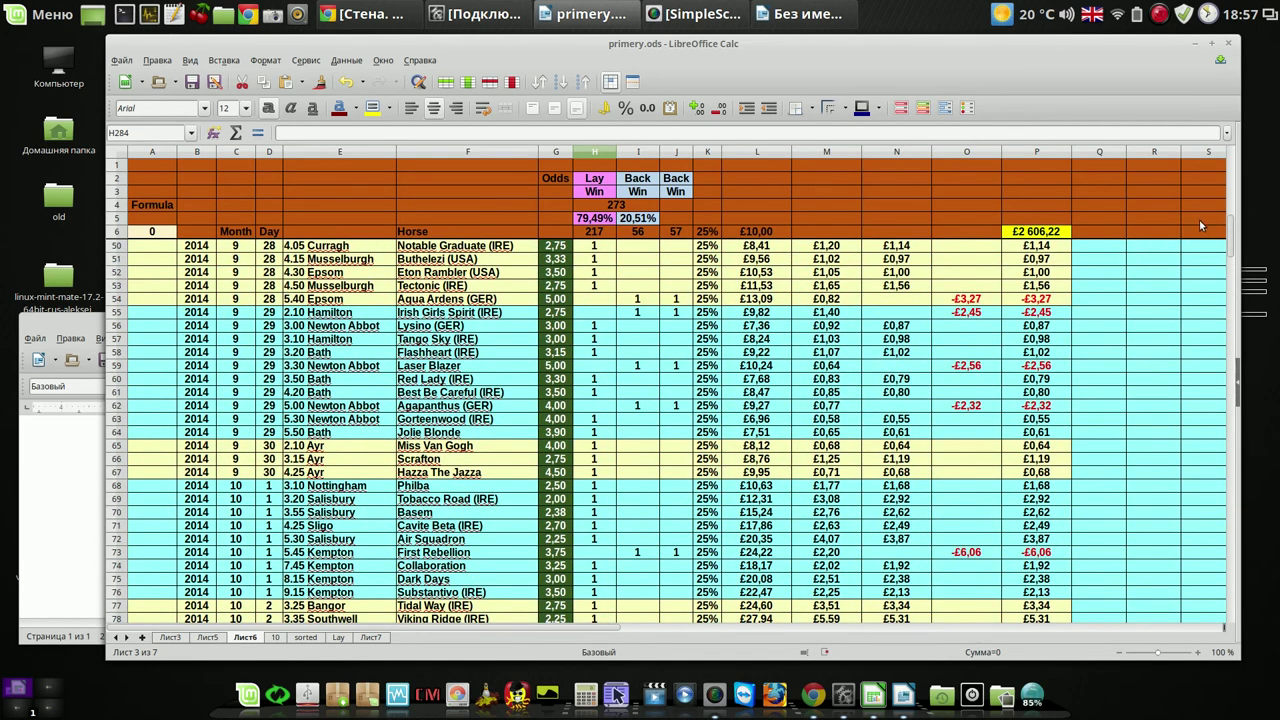
{"action": "scroll", "coordinate": [1230, 232], "scroll_direction": "up", "scroll_amount": 14}
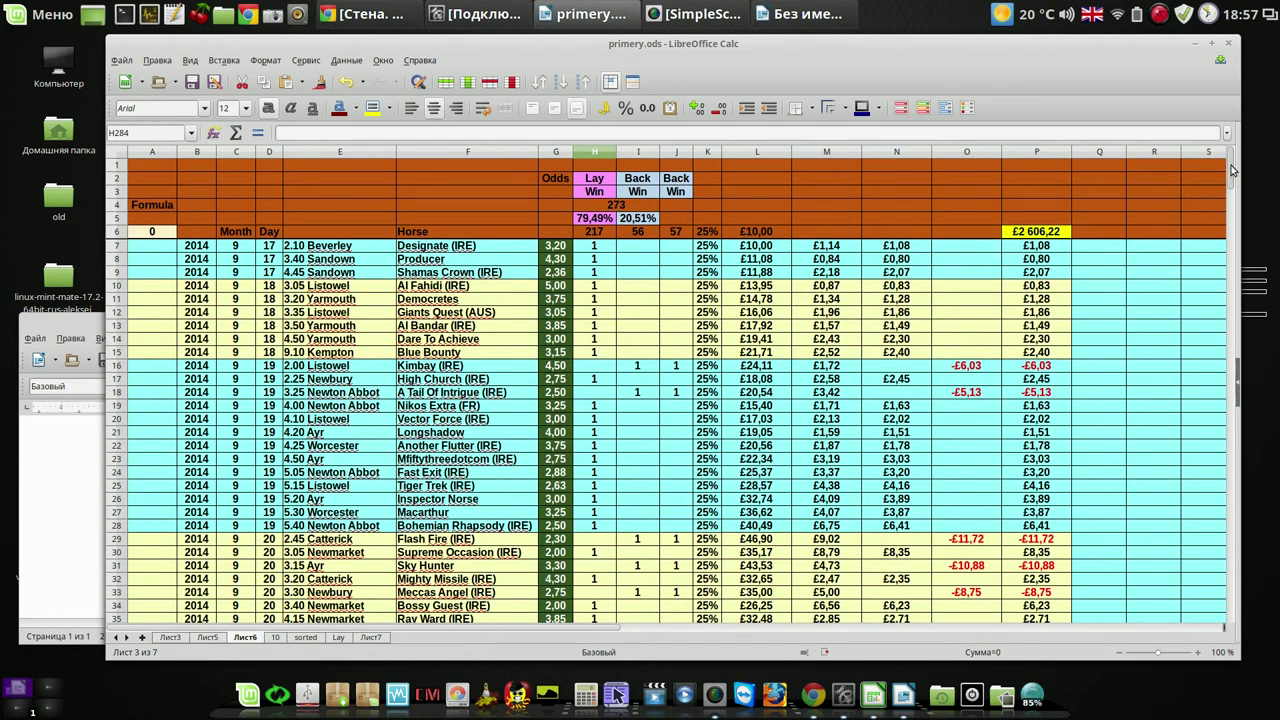
{"action": "left_click_drag", "start_coordinate": [1232, 172], "coordinate": [1224, 565]}
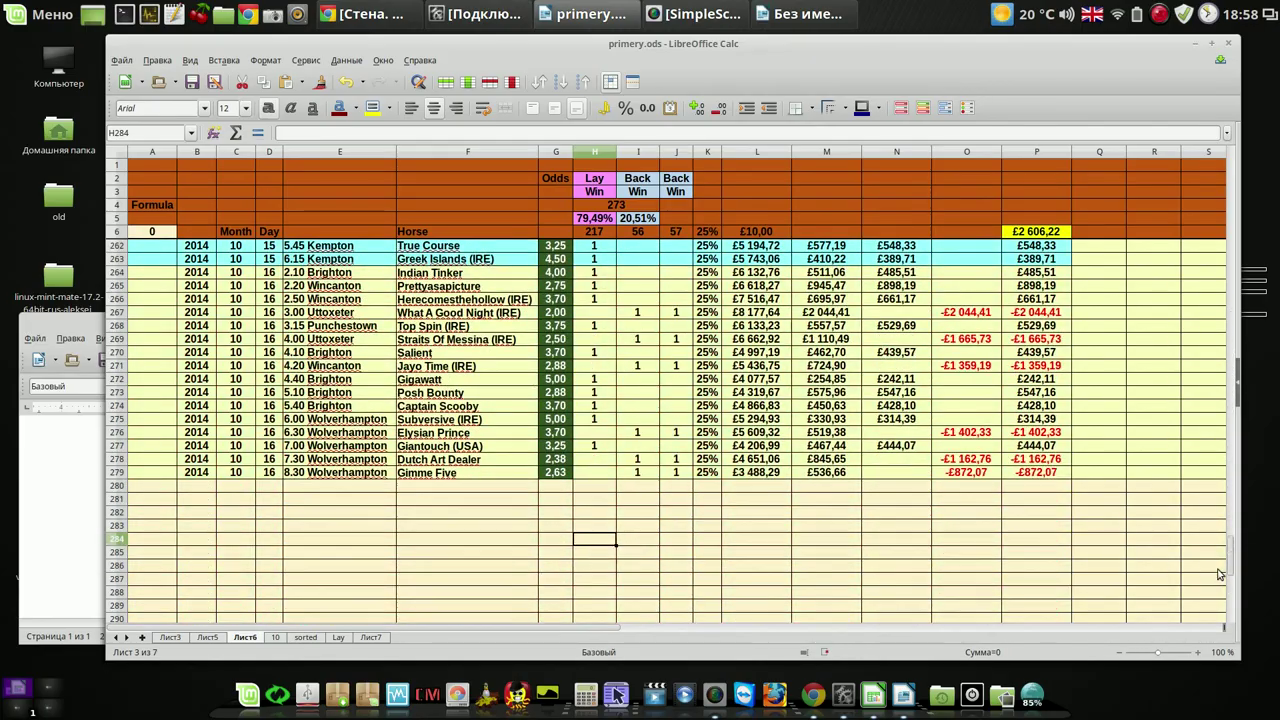
{"action": "left_click", "coordinate": [1043, 233]}
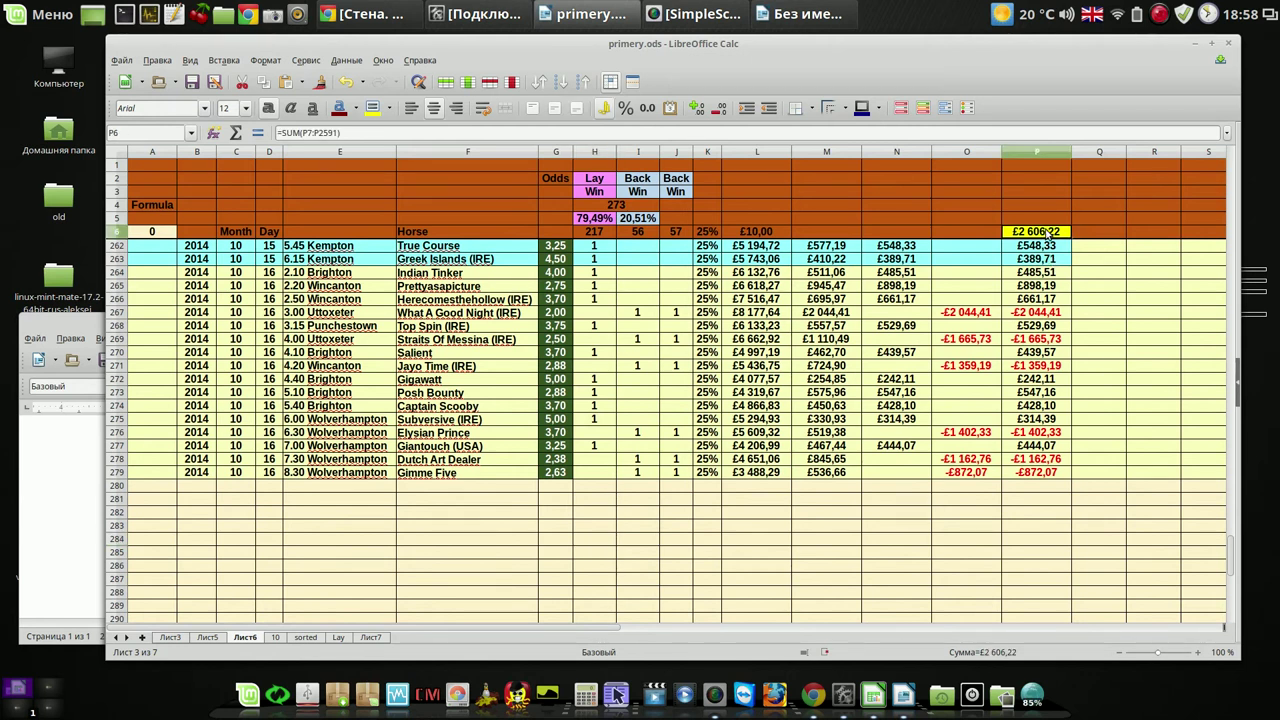
{"action": "left_click_drag", "start_coordinate": [1238, 573], "coordinate": [1216, 138]}
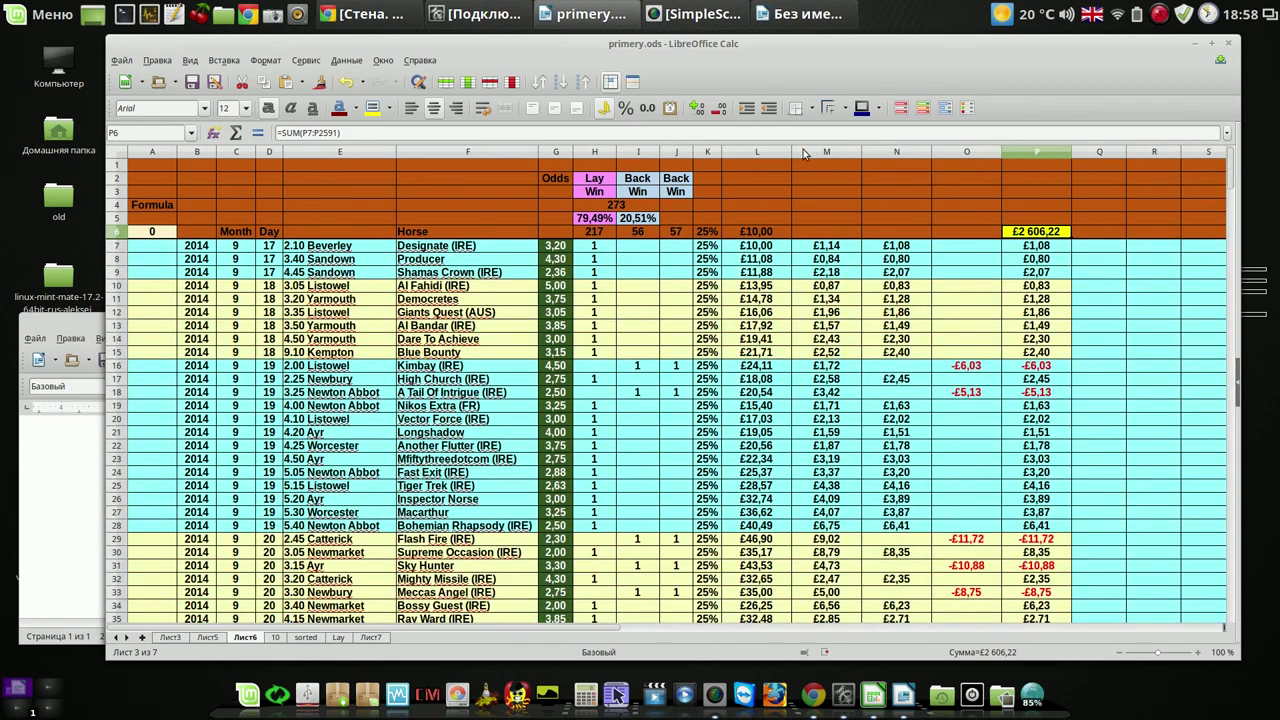
{"action": "left_click", "coordinate": [339, 193]}
{"action": "left_click", "coordinate": [491, 195]}
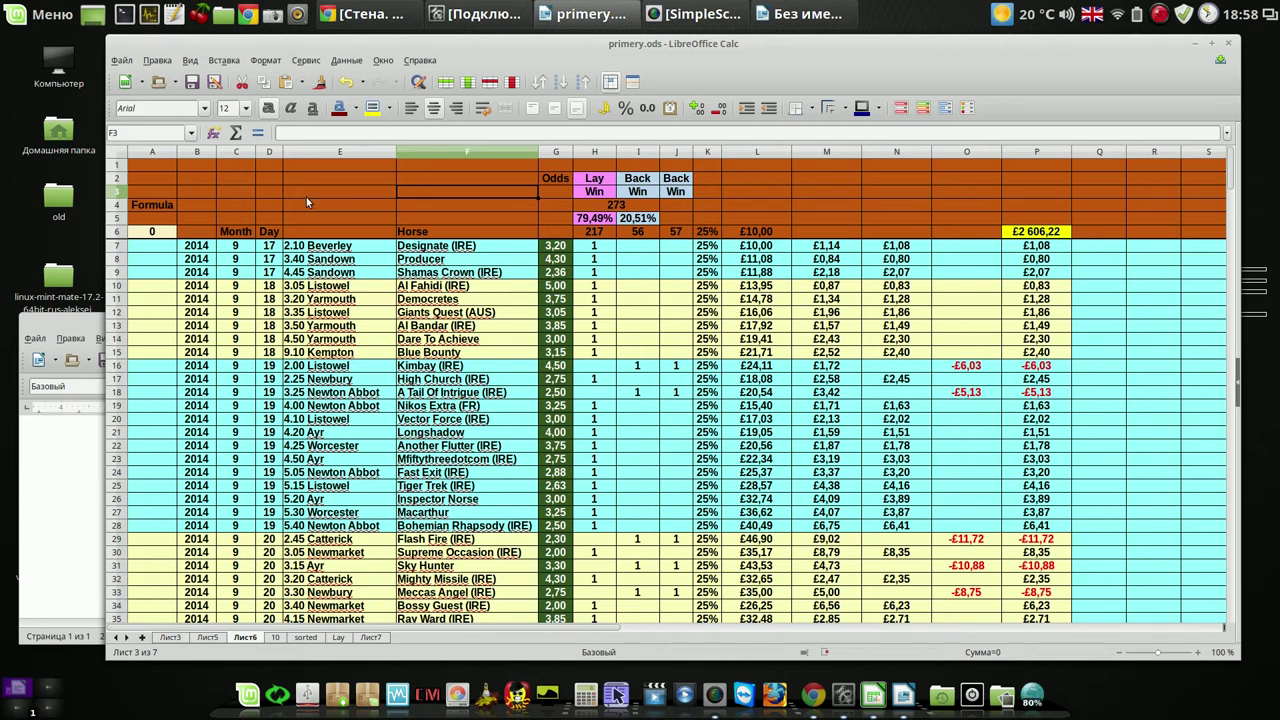
{"action": "left_click", "coordinate": [323, 202]}
{"action": "left_click", "coordinate": [456, 199]}
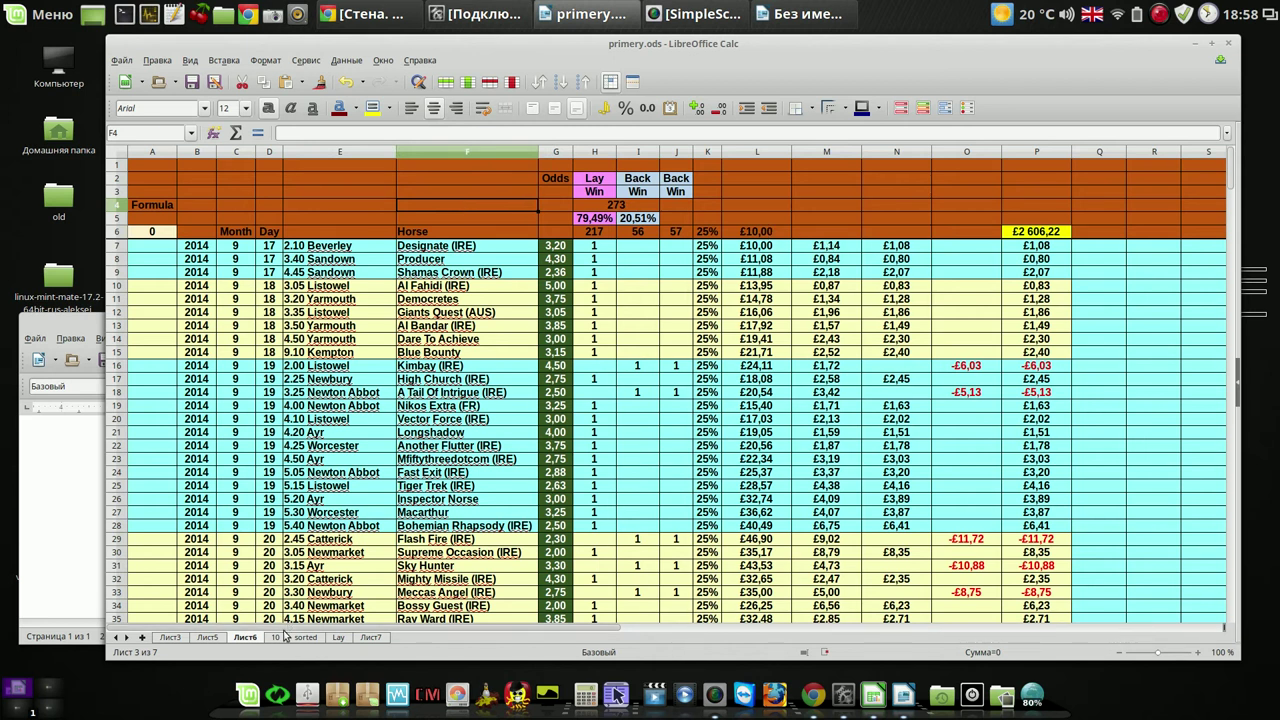
Step: Compare the profit formulas in cell N5 on sheet Лист5 and cell M5 on sheet Лист3
{"action": "left_click", "coordinate": [207, 637]}
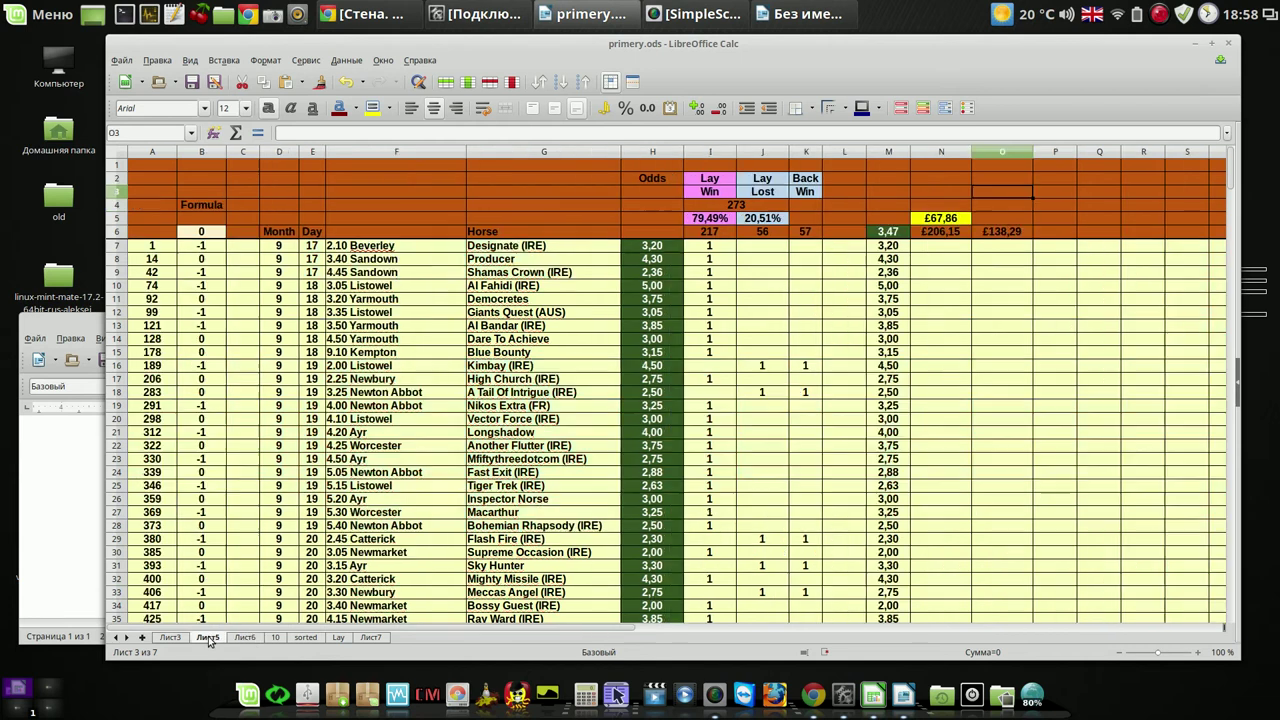
{"action": "left_click", "coordinate": [935, 219]}
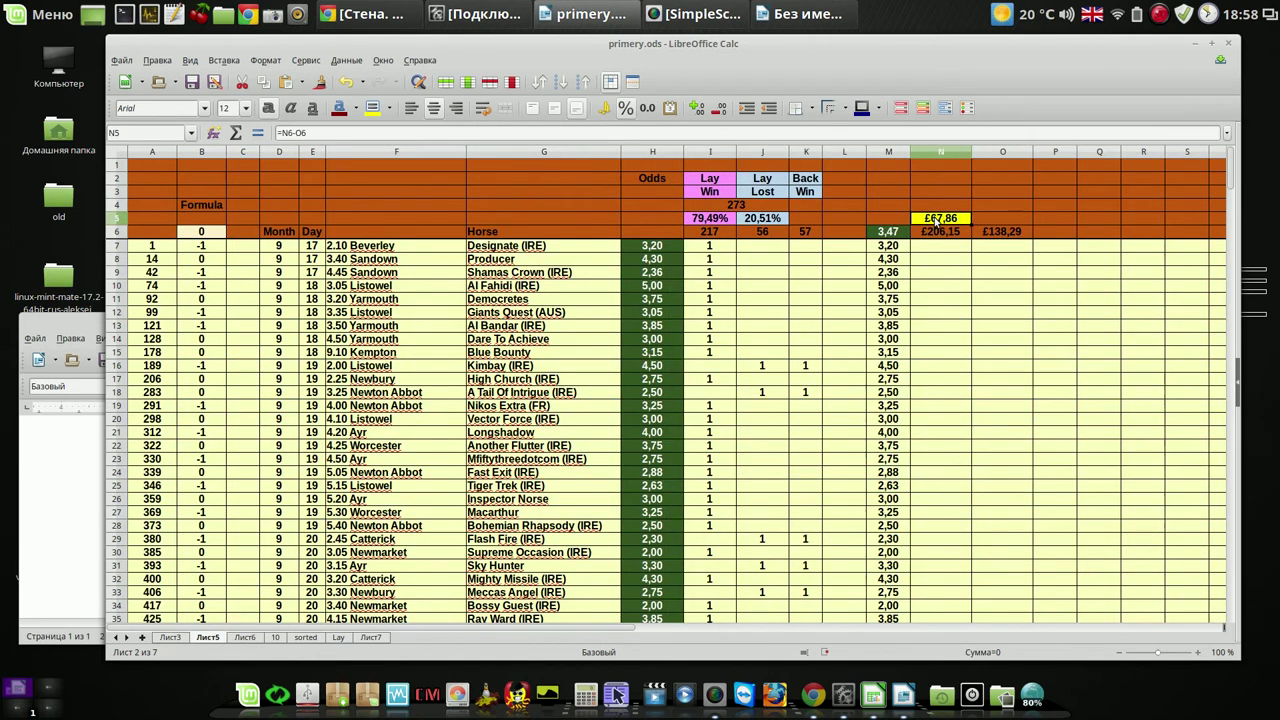
{"action": "left_click", "coordinate": [170, 638]}
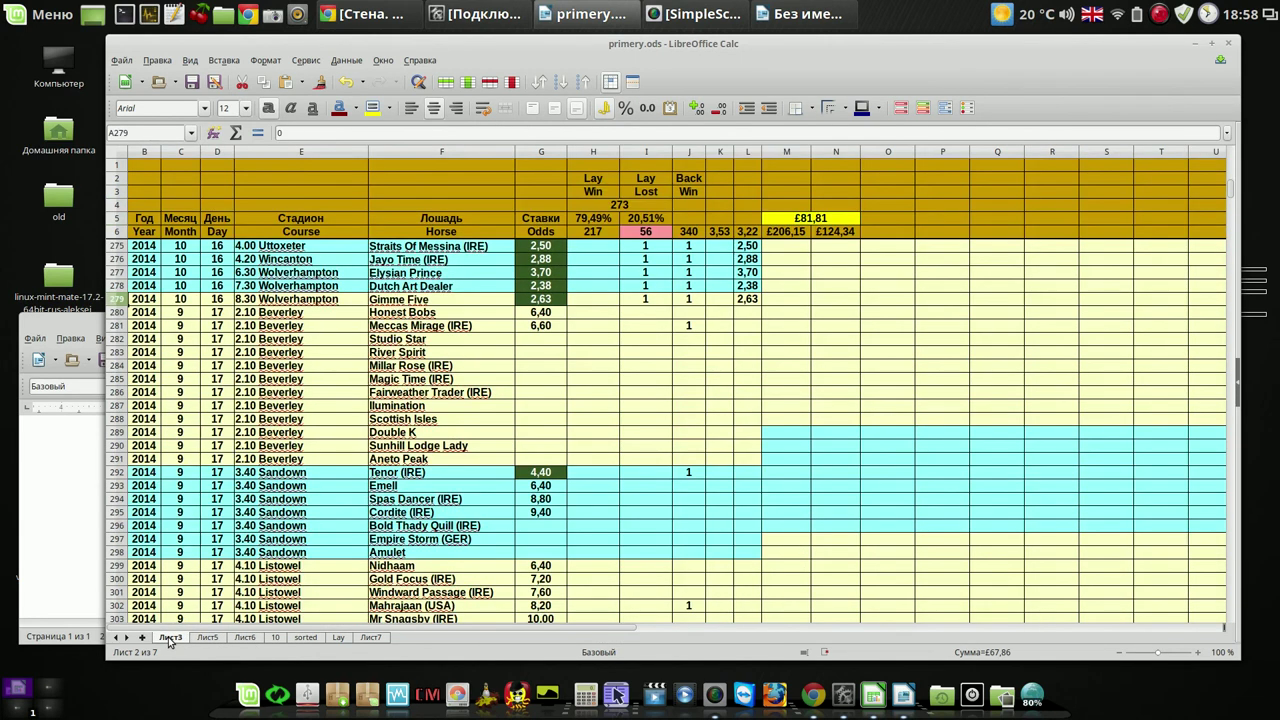
{"action": "left_click", "coordinate": [836, 219]}
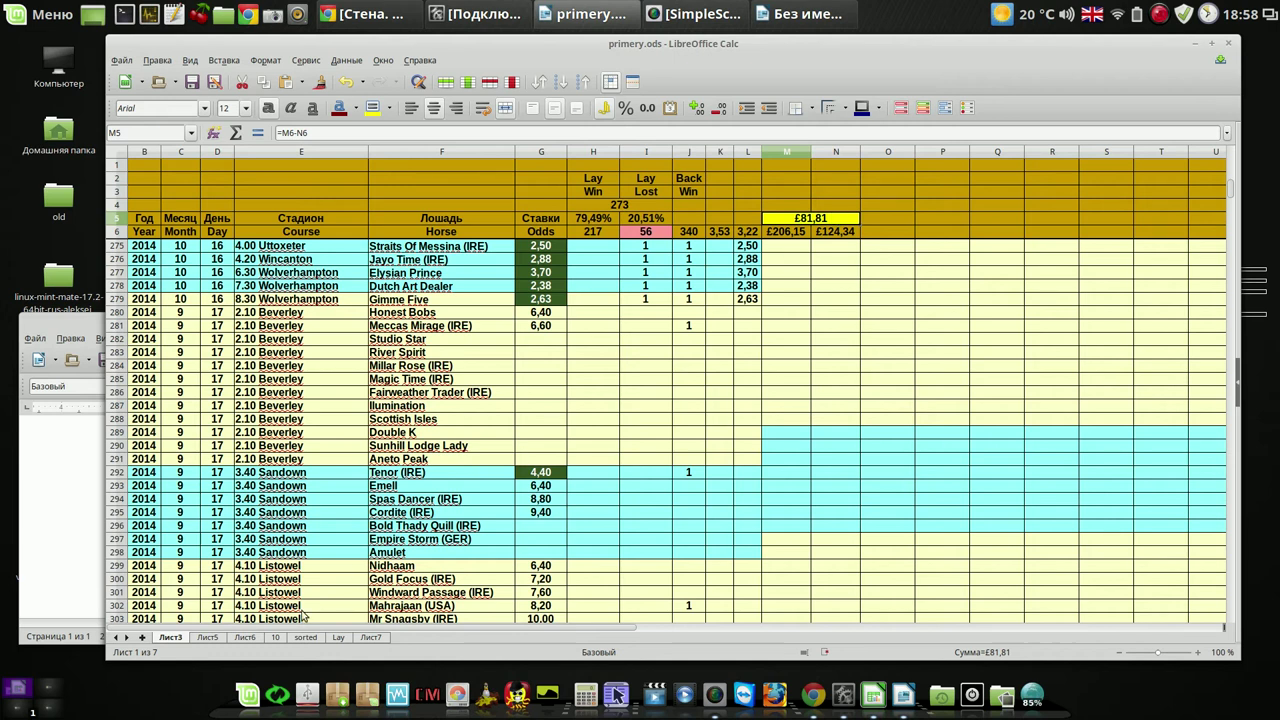
Step: Go back to sheet Лист6 and review the 25% bank results of the final races, down to the empty rows below row 279
{"action": "left_click", "coordinate": [245, 637]}
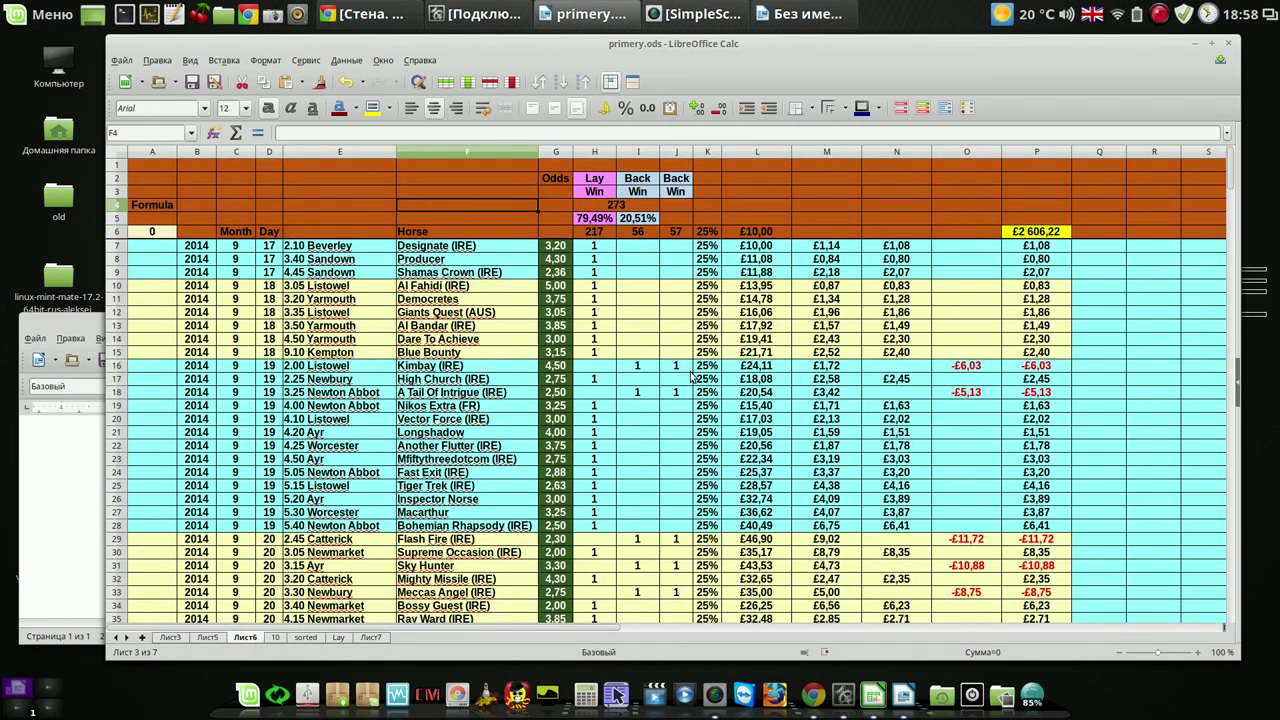
{"action": "left_click", "coordinate": [772, 200]}
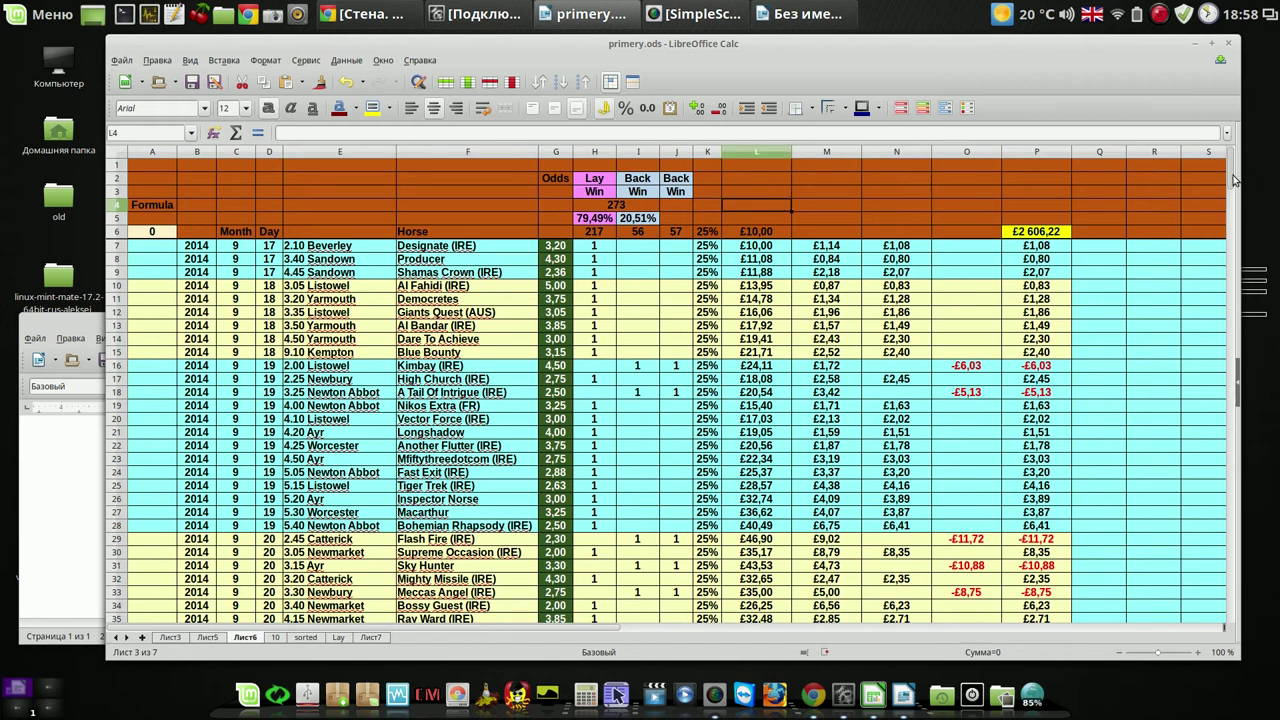
{"action": "left_click_drag", "start_coordinate": [1229, 174], "coordinate": [1232, 562]}
{"action": "left_click_drag", "start_coordinate": [1232, 584], "coordinate": [1232, 584]}
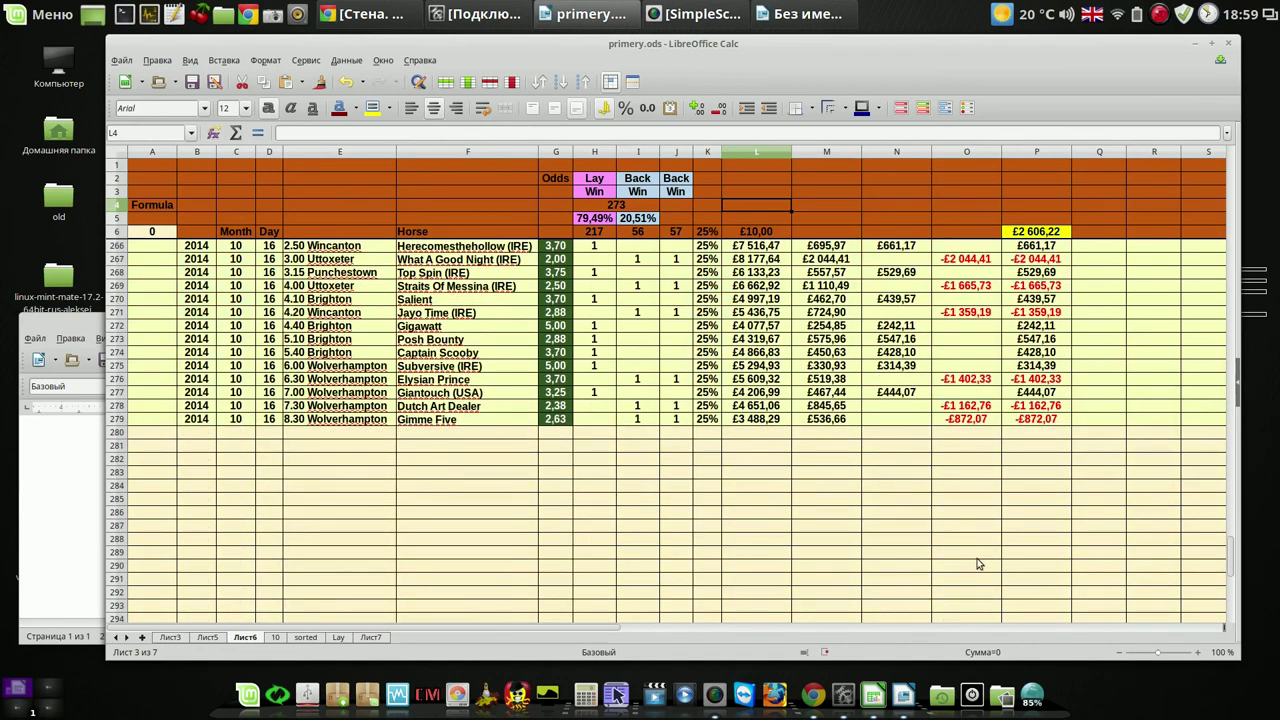
{"action": "left_click", "coordinate": [338, 447]}
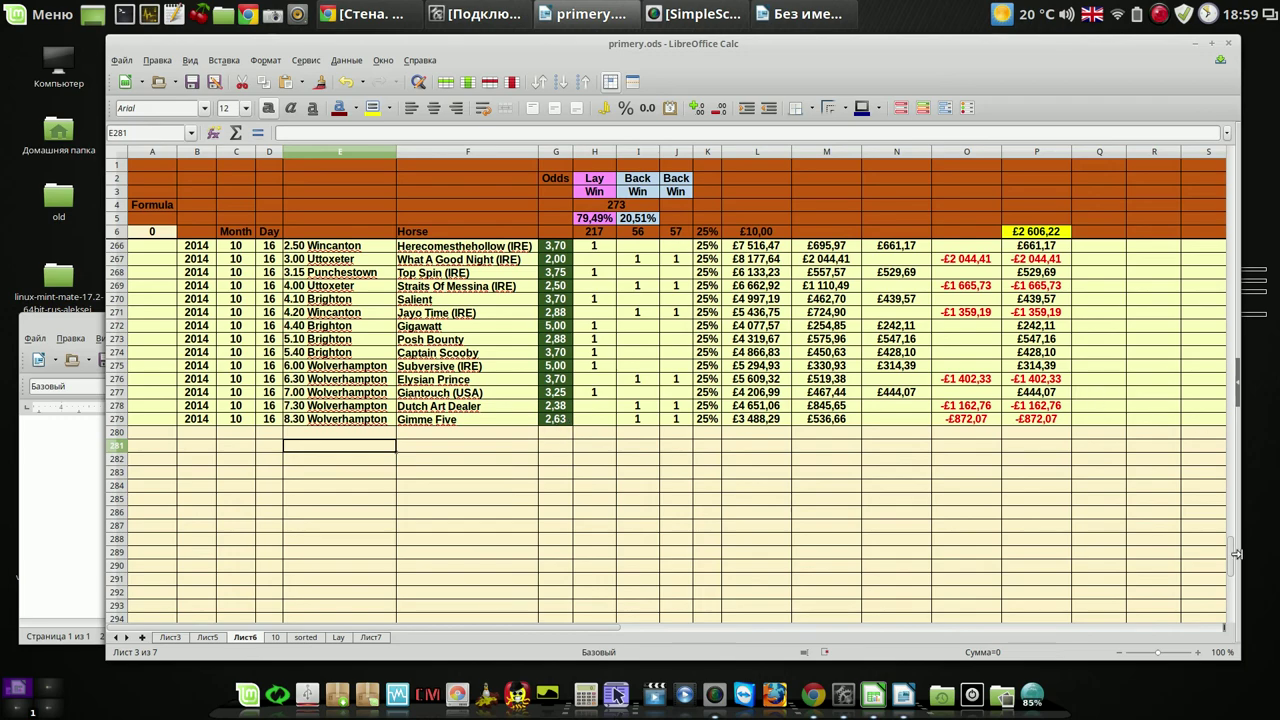
Step: Switch to sheet Лист3 and examine the Lay Win odds formula in K7, the average odds formula in K6 and the win count in H6
{"action": "left_click_drag", "start_coordinate": [1234, 565], "coordinate": [1214, 140]}
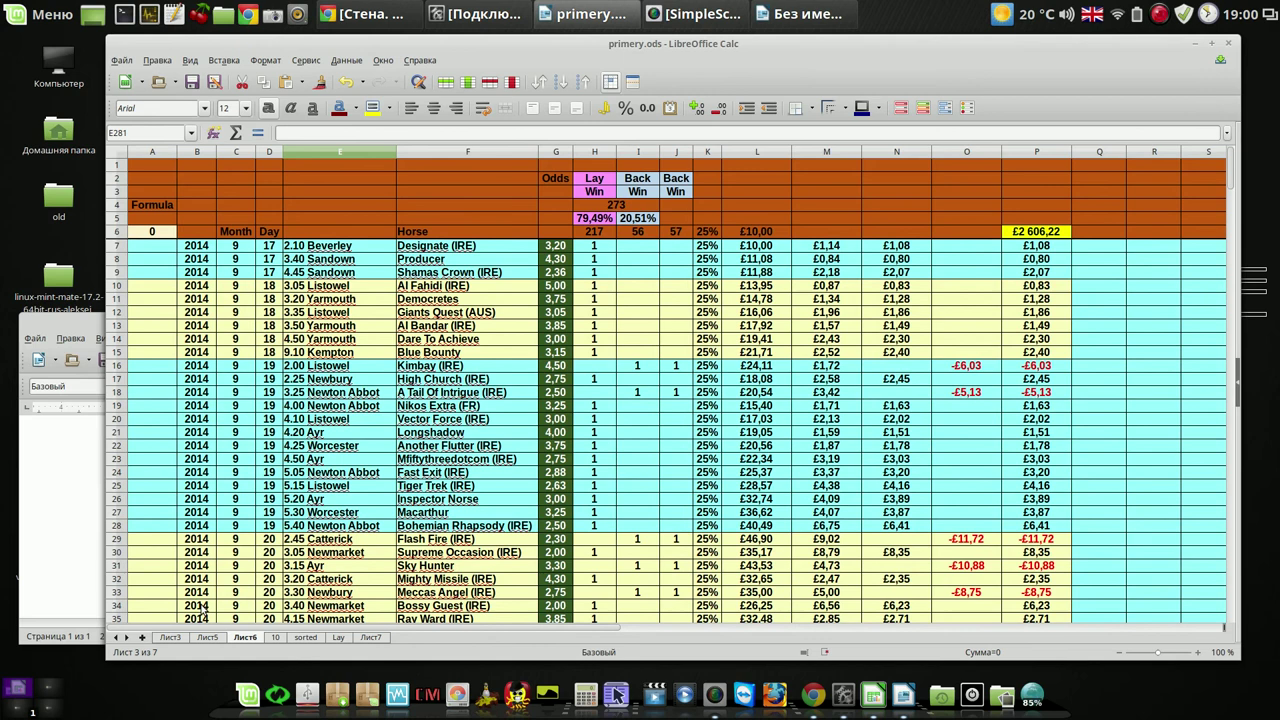
{"action": "left_click", "coordinate": [172, 638]}
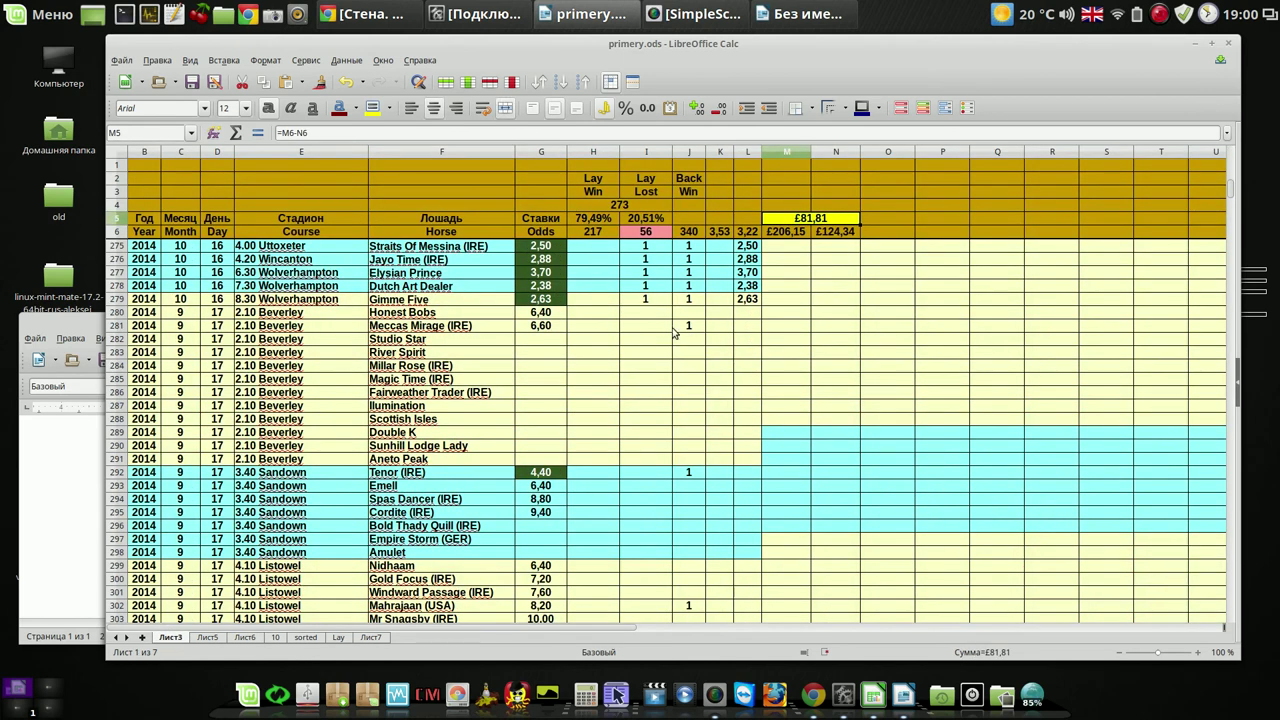
{"action": "left_click", "coordinate": [722, 247]}
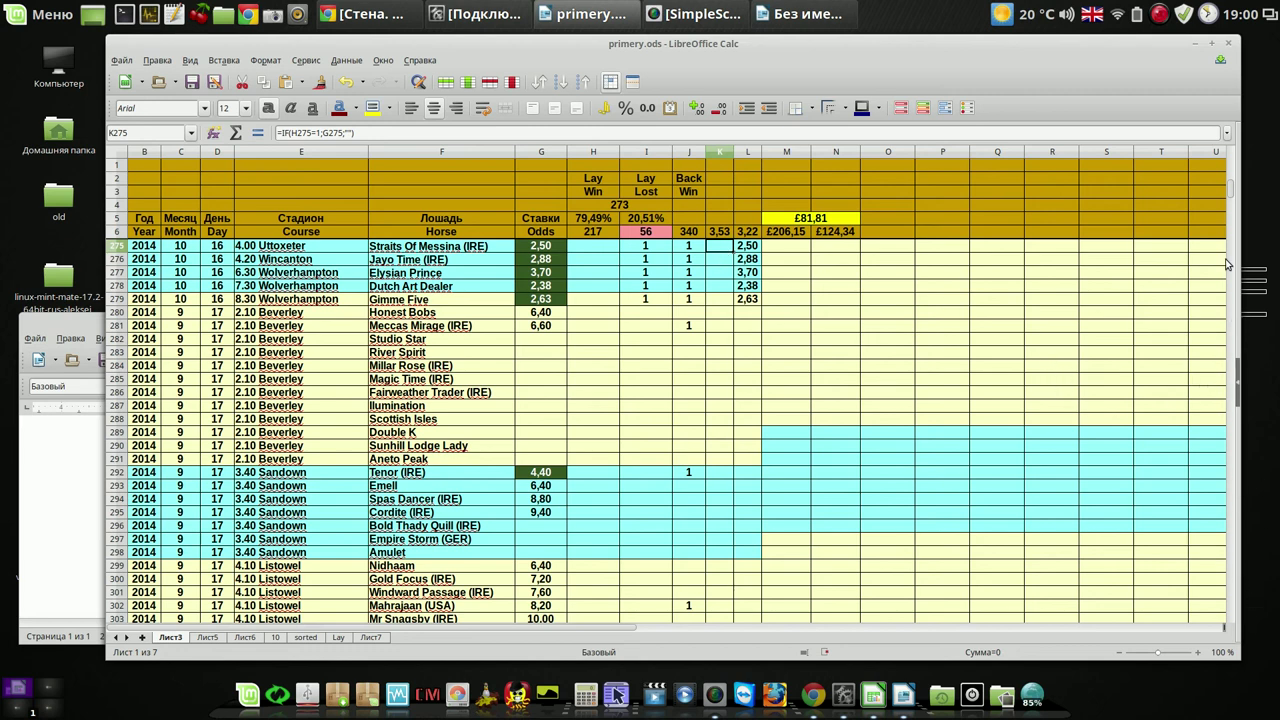
{"action": "left_click", "coordinate": [1232, 195]}
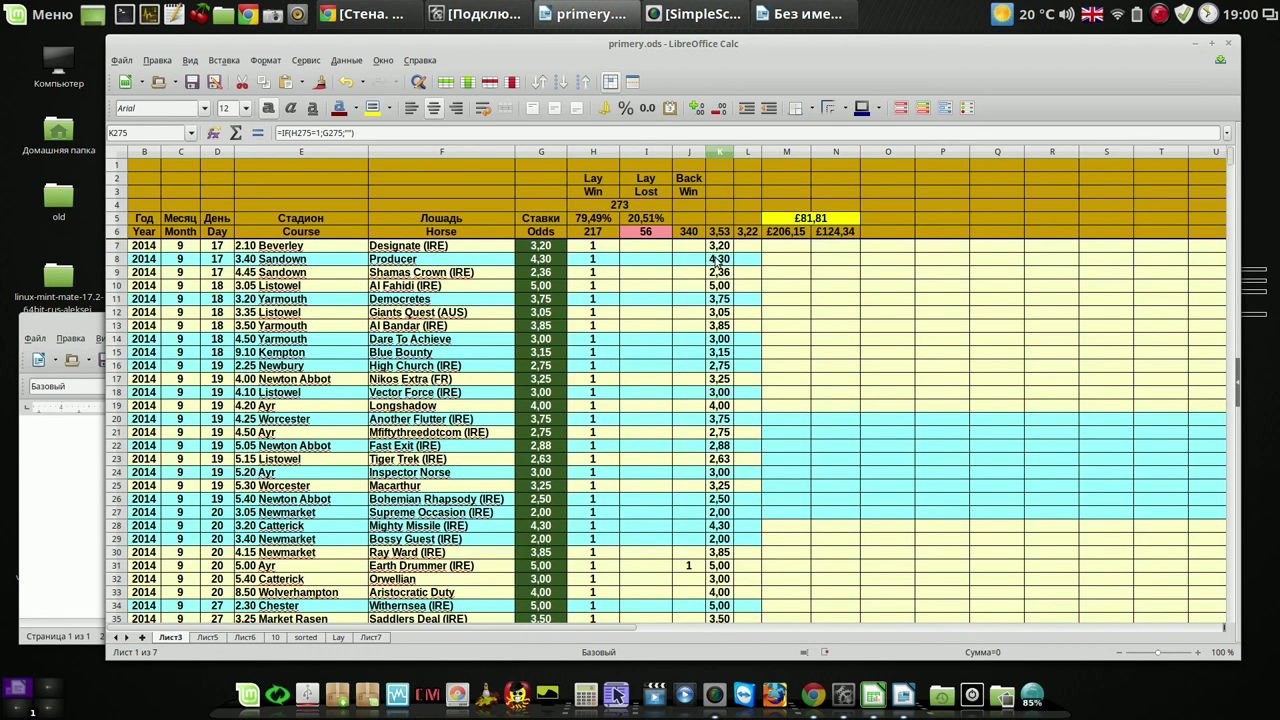
{"action": "left_click", "coordinate": [724, 247]}
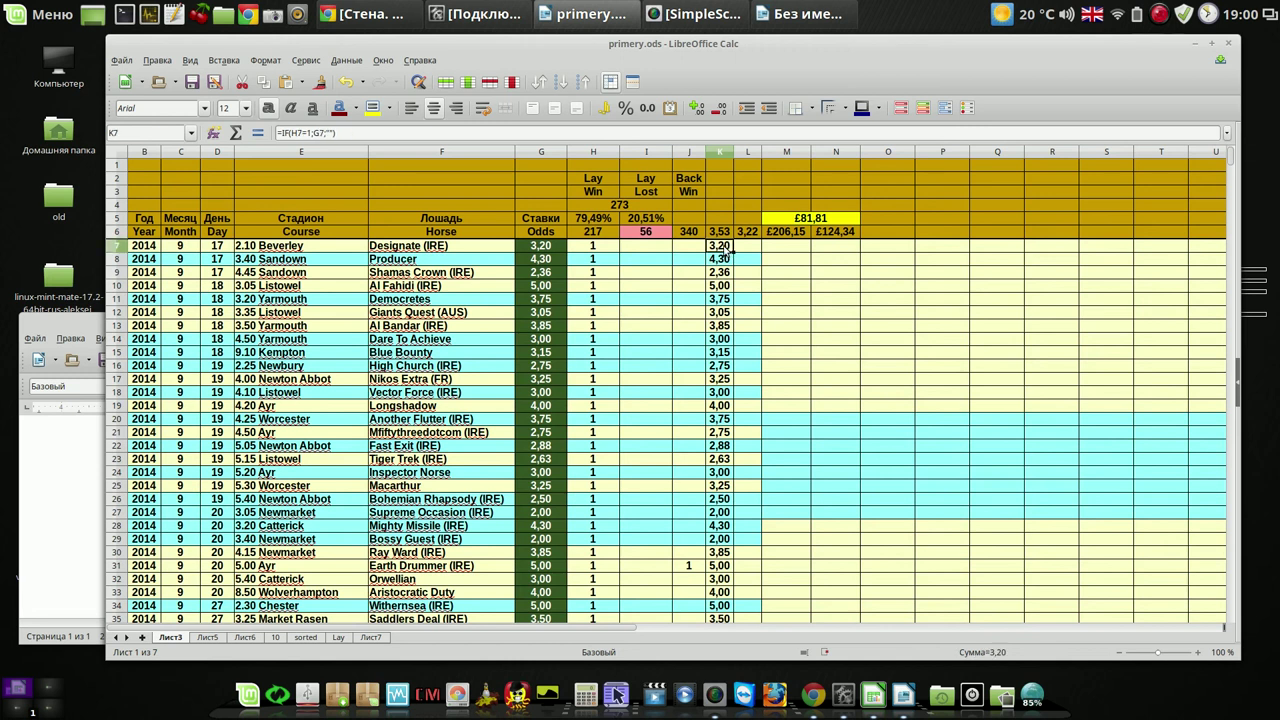
{"action": "left_click", "coordinate": [592, 250]}
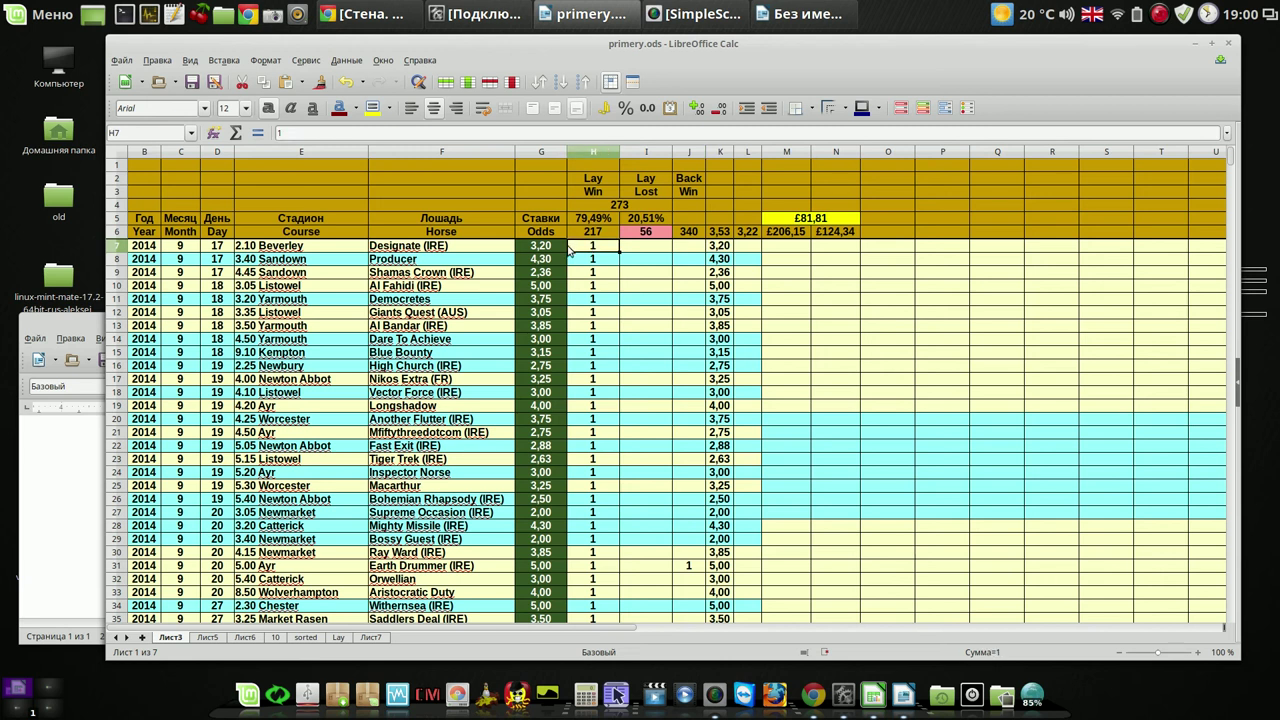
{"action": "left_click", "coordinate": [725, 247]}
{"action": "left_click", "coordinate": [722, 232]}
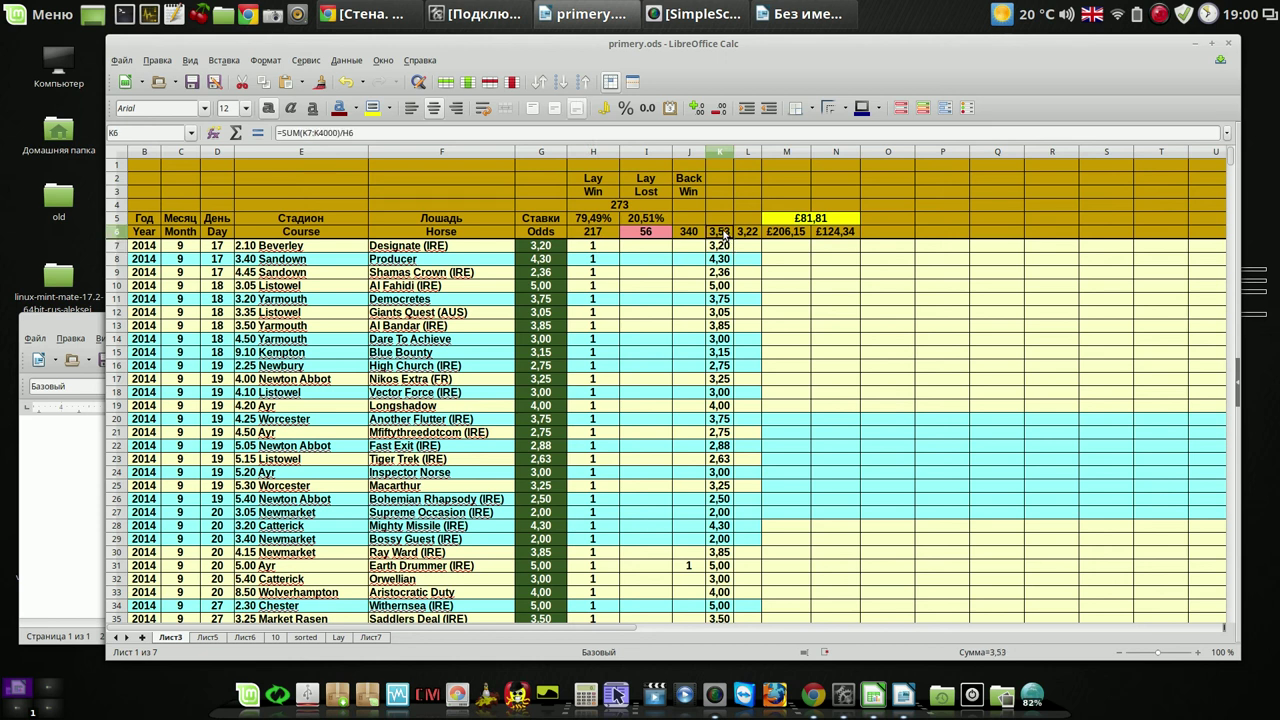
{"action": "left_click", "coordinate": [598, 233]}
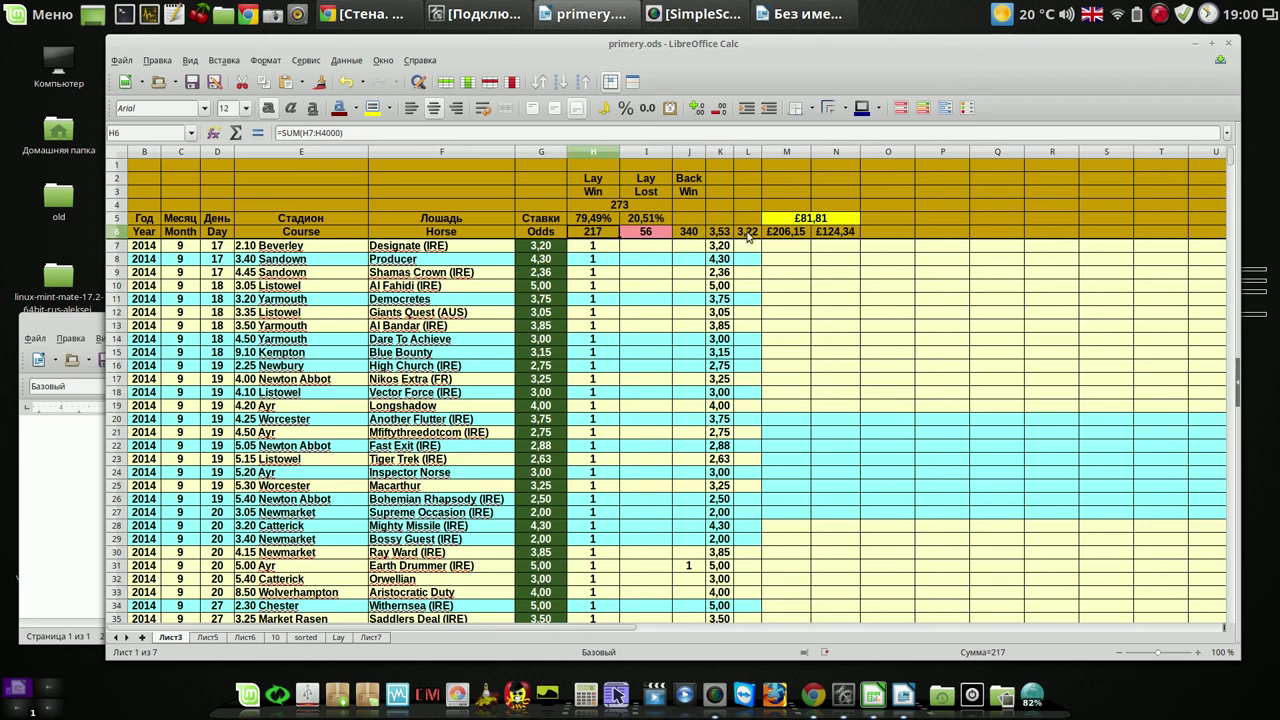
Step: Check the Lay Lost odds formula in L7, the average formula in L6 and the loss count formula in I6
{"action": "left_click", "coordinate": [748, 245]}
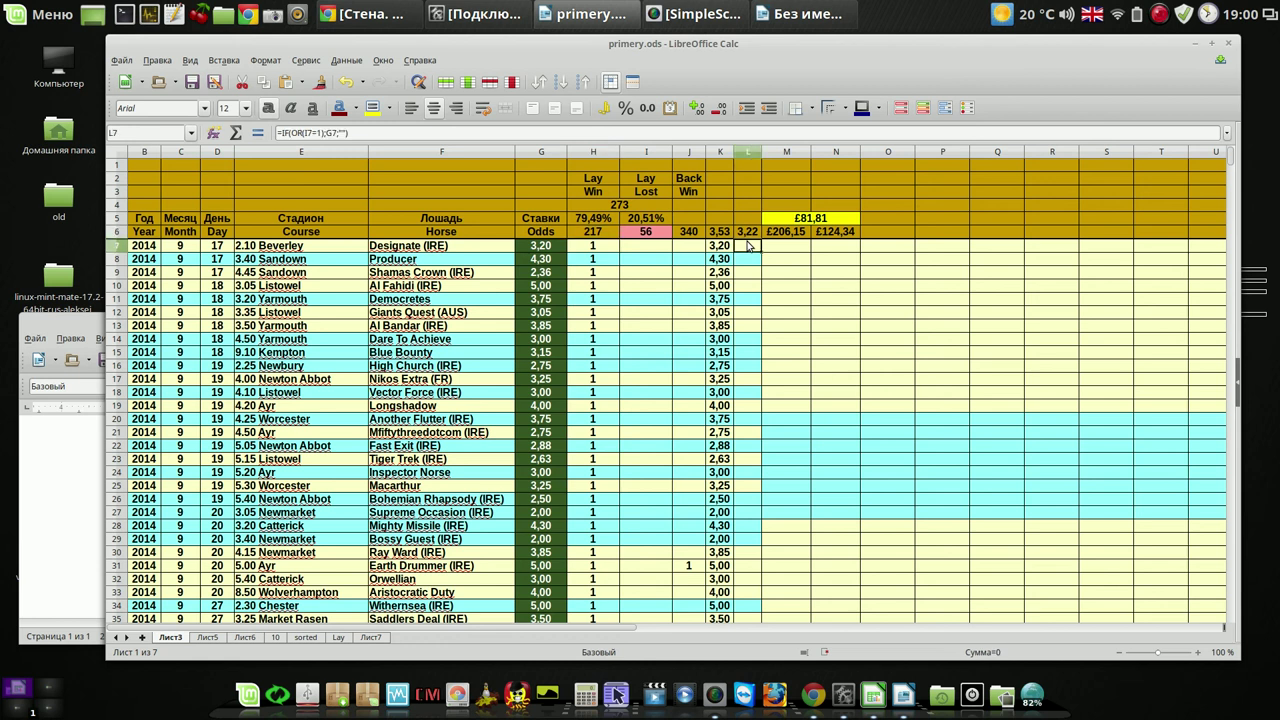
{"action": "left_click", "coordinate": [752, 233]}
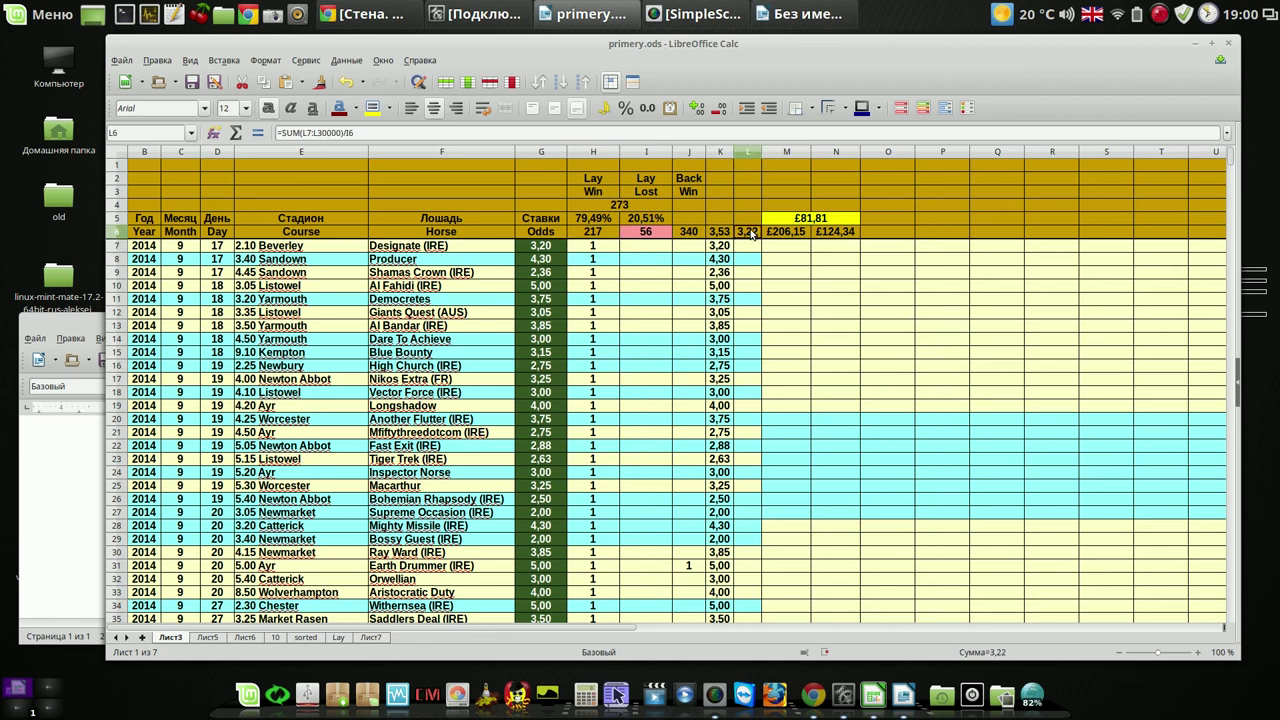
{"action": "left_click", "coordinate": [652, 233]}
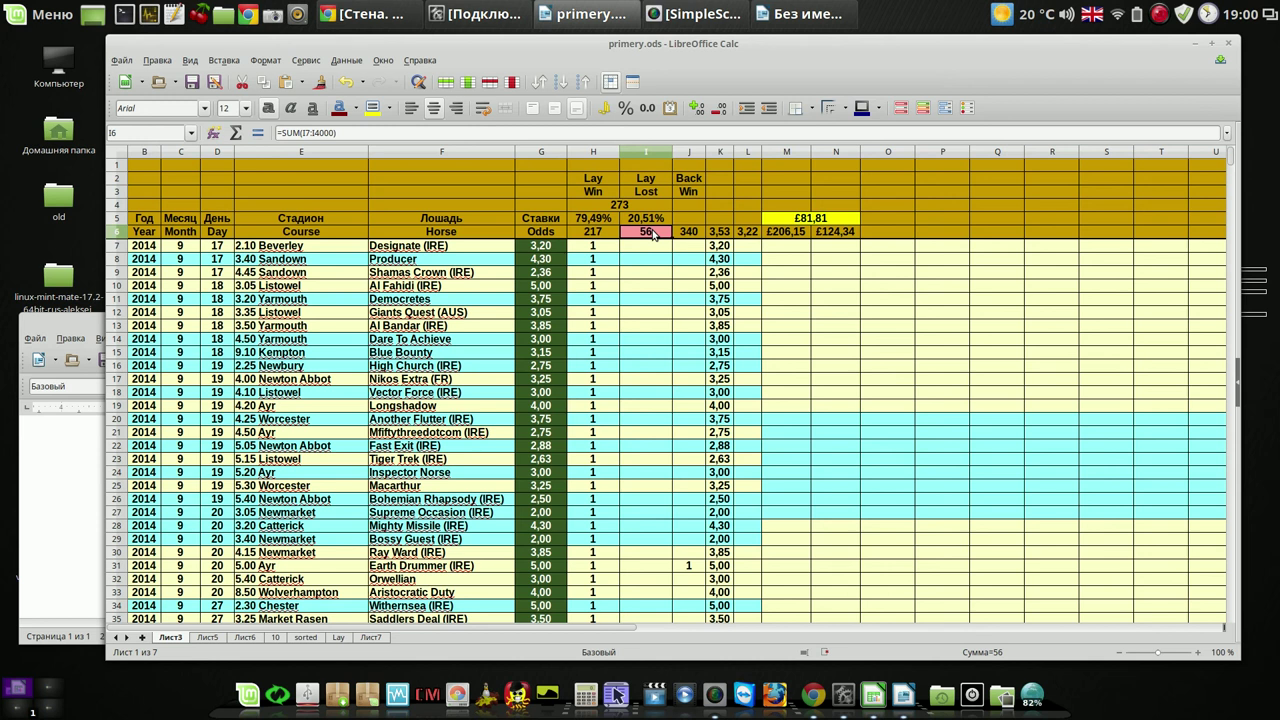
Step: Examine how the winnings in M6 and the losses in N6 feed the net profit formula in M5
{"action": "left_click", "coordinate": [780, 236]}
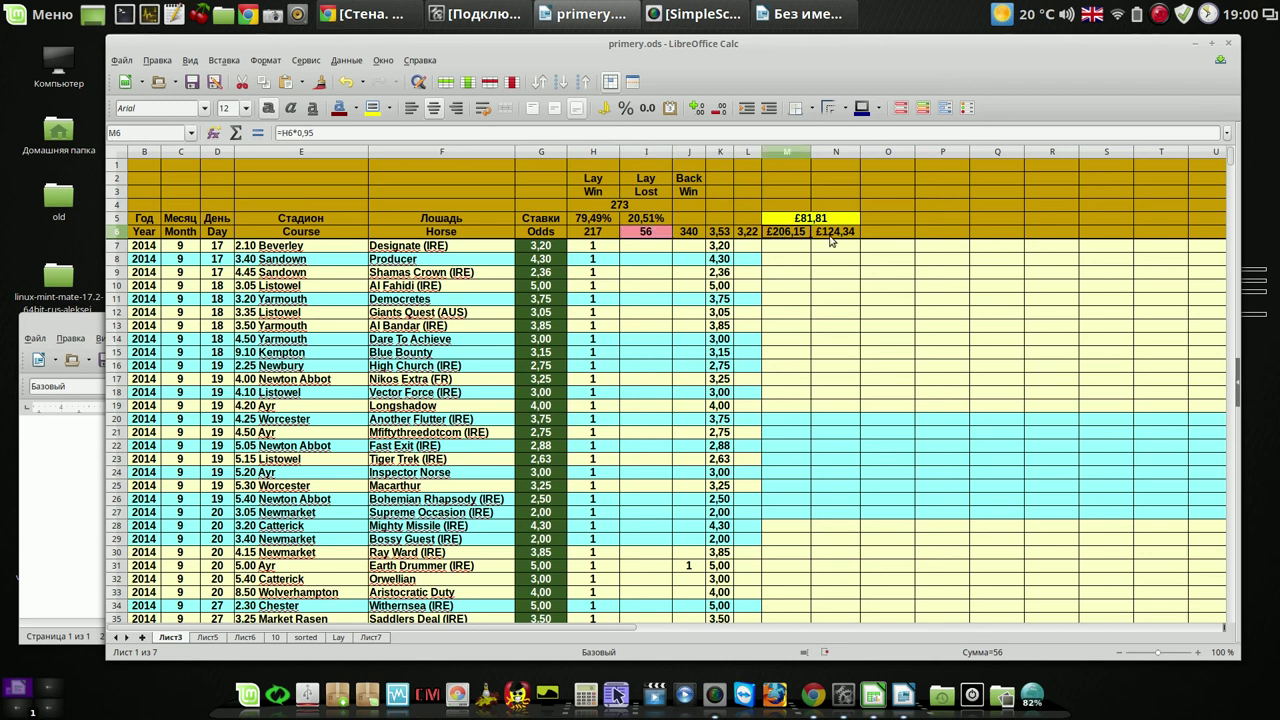
{"action": "left_click", "coordinate": [833, 235]}
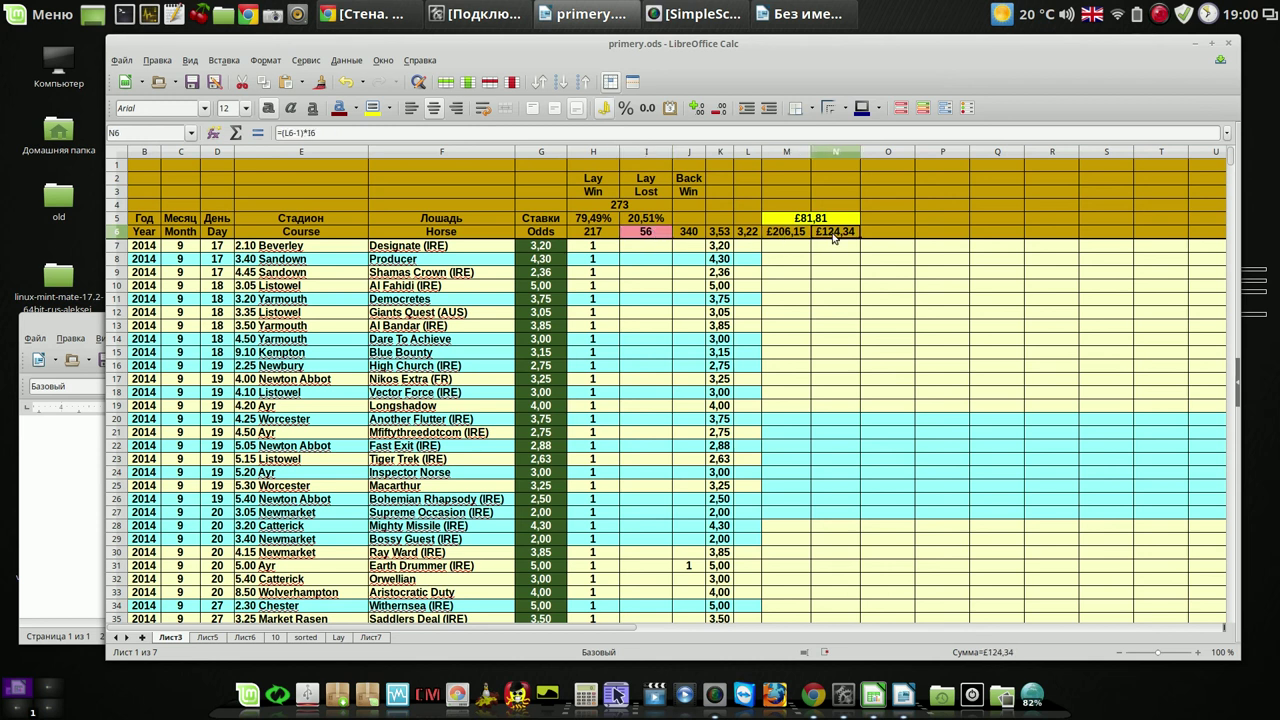
{"action": "left_click", "coordinate": [832, 218]}
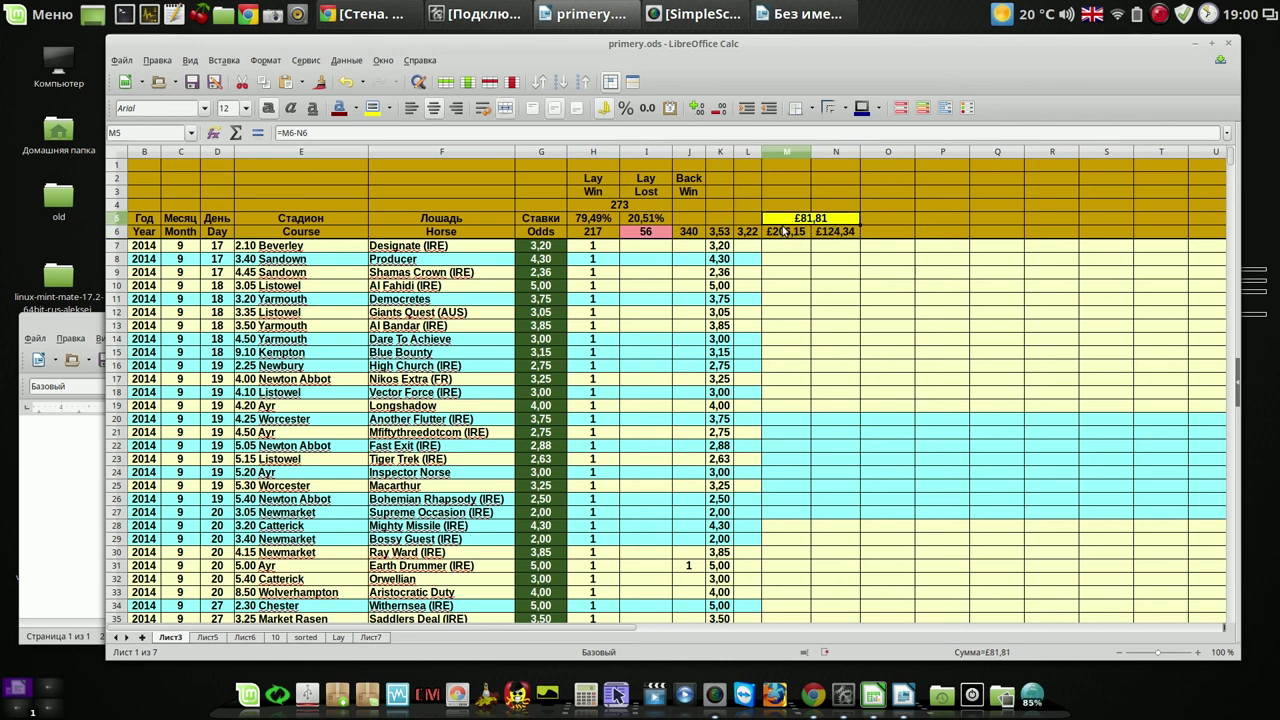
{"action": "left_click", "coordinate": [780, 232]}
{"action": "left_click", "coordinate": [832, 234]}
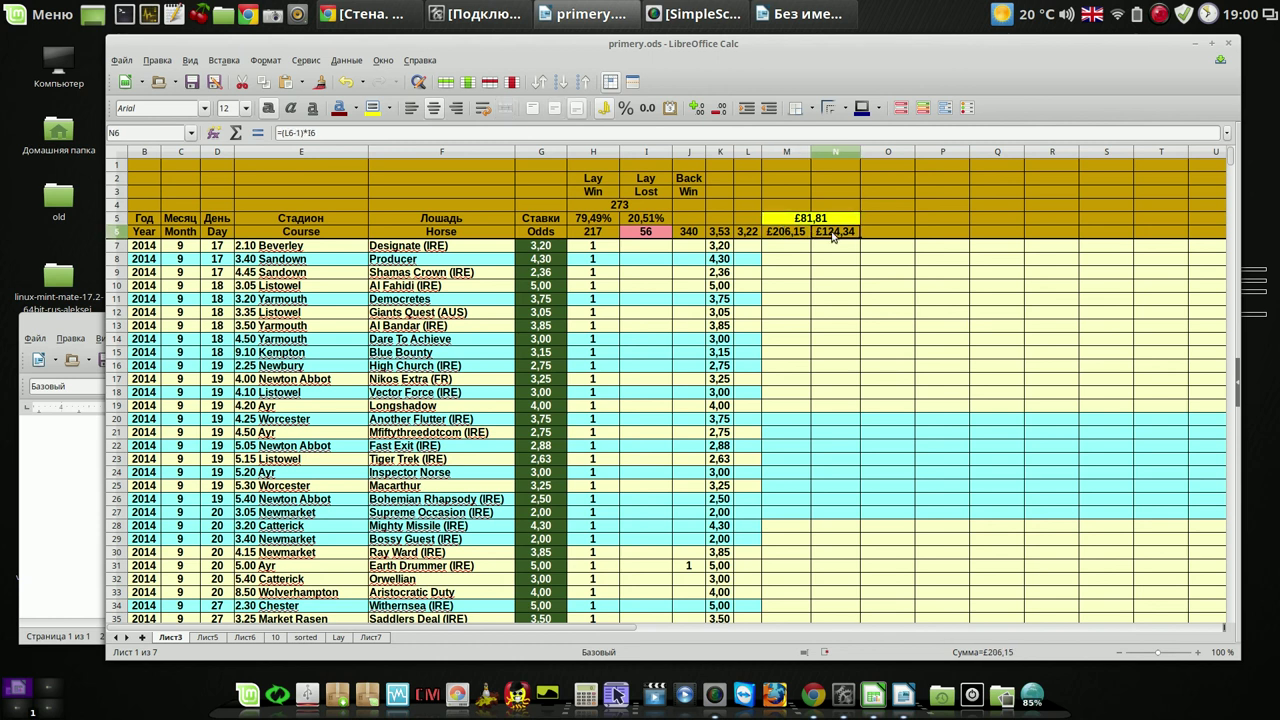
{"action": "left_click", "coordinate": [806, 206]}
{"action": "left_click", "coordinate": [803, 192]}
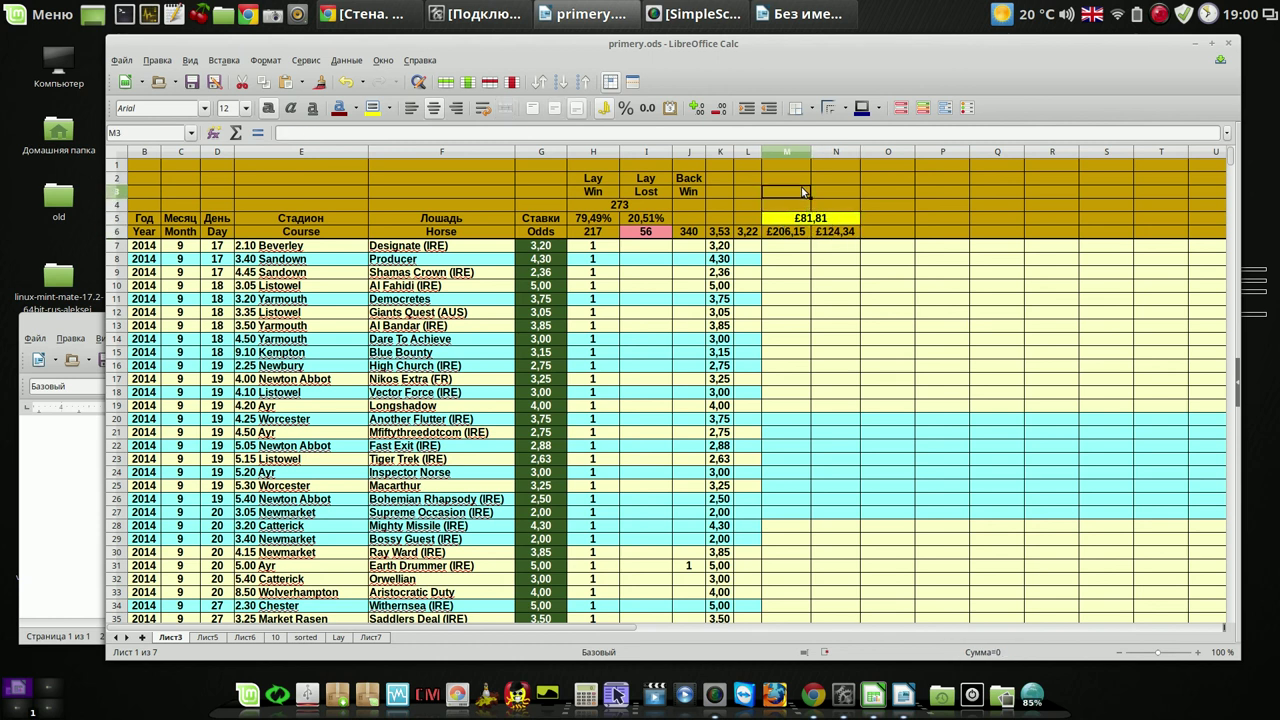
{"action": "left_click", "coordinate": [830, 191]}
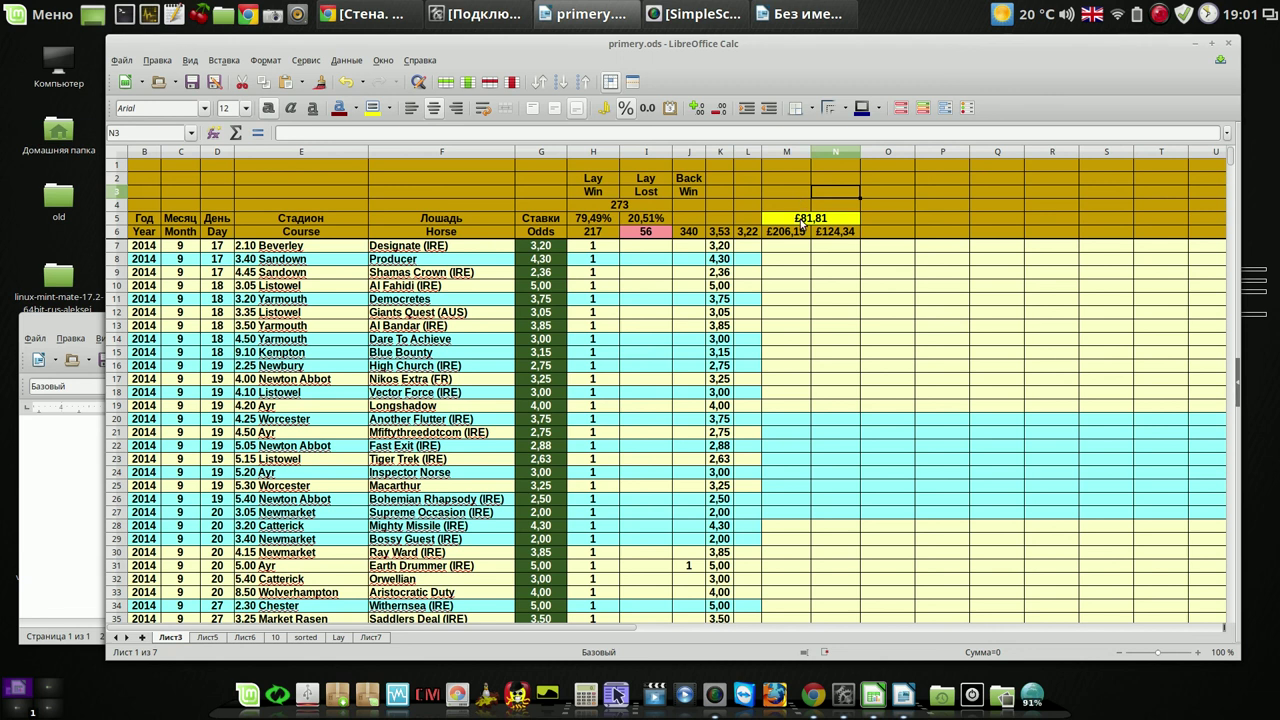
{"action": "left_click", "coordinate": [803, 224]}
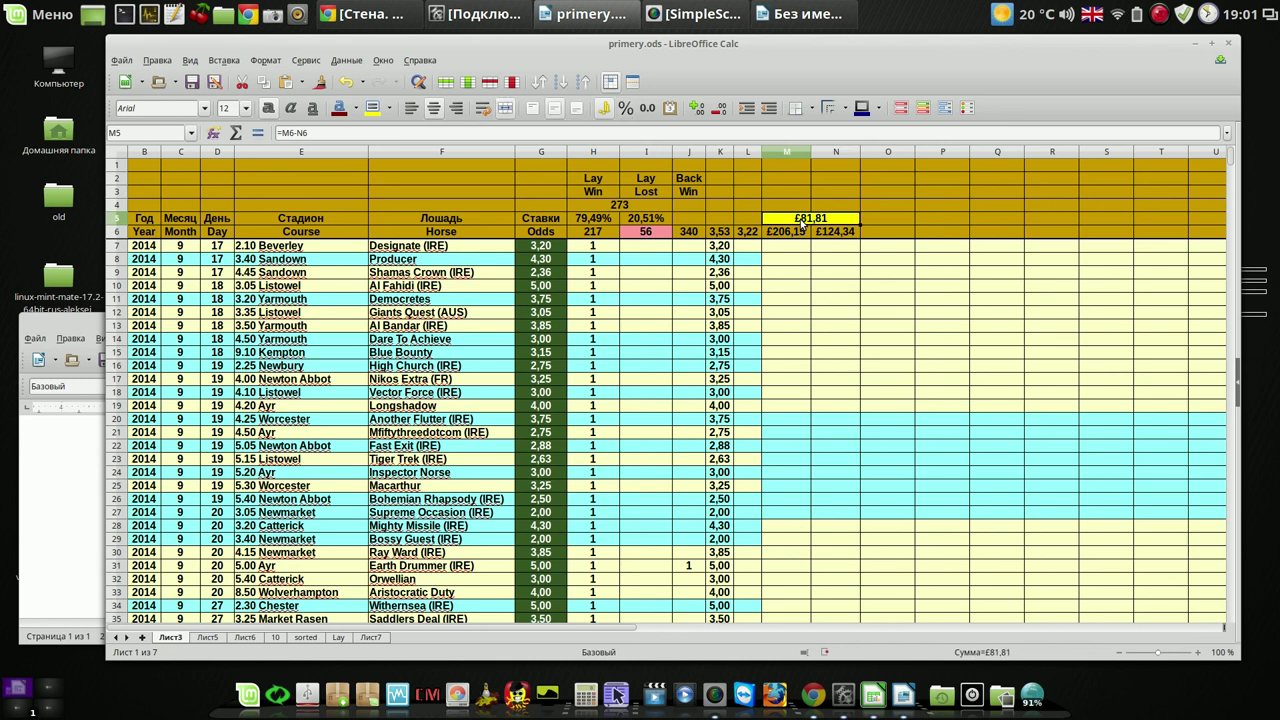